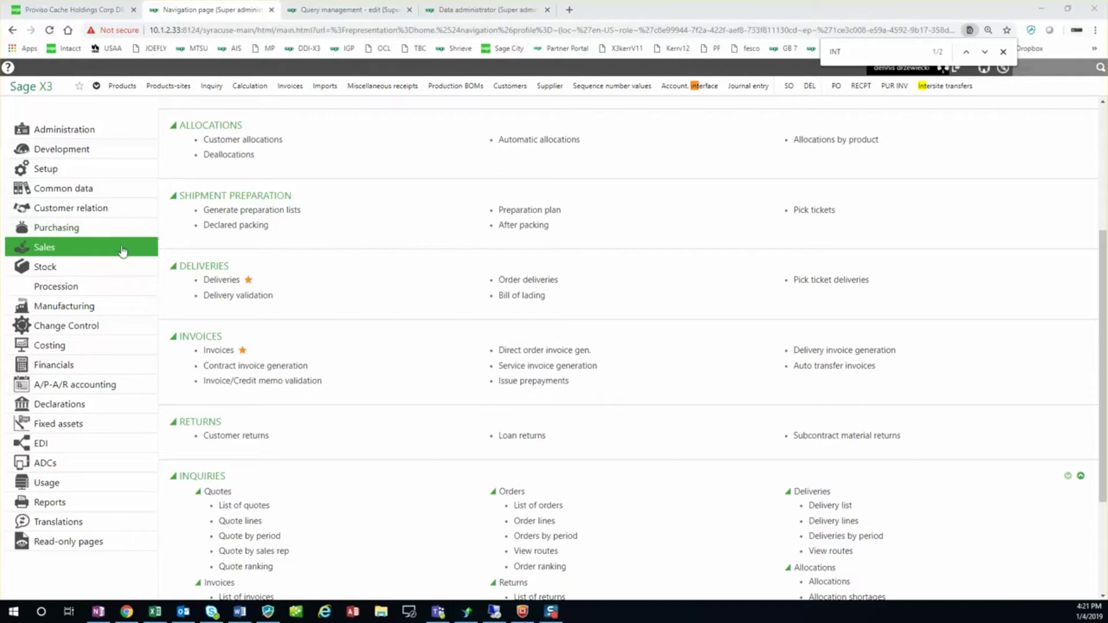
# Review the T40 Inter Company price list entry transaction, then go to Common data
pyautogui.scroll(4, 568, 184)
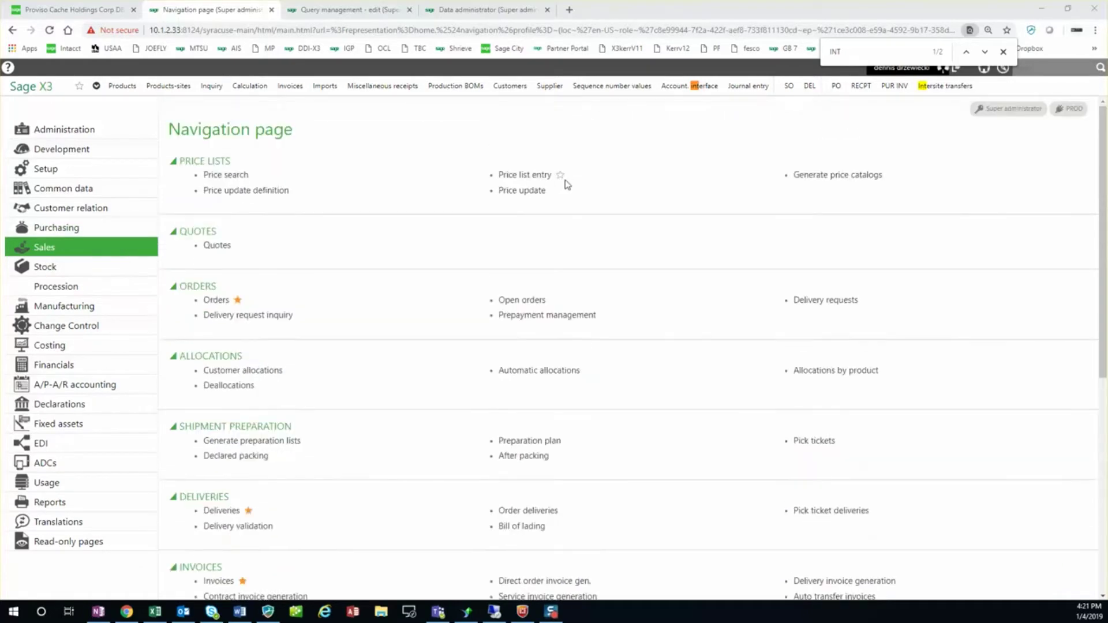
pyautogui.click(525, 174)
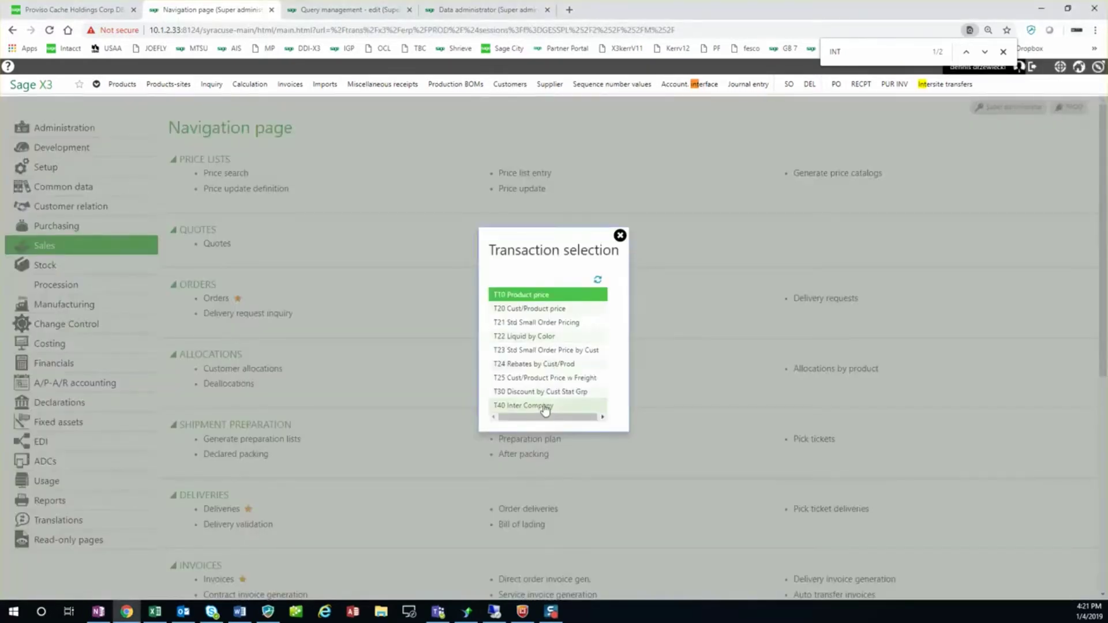
pyautogui.click(545, 407)
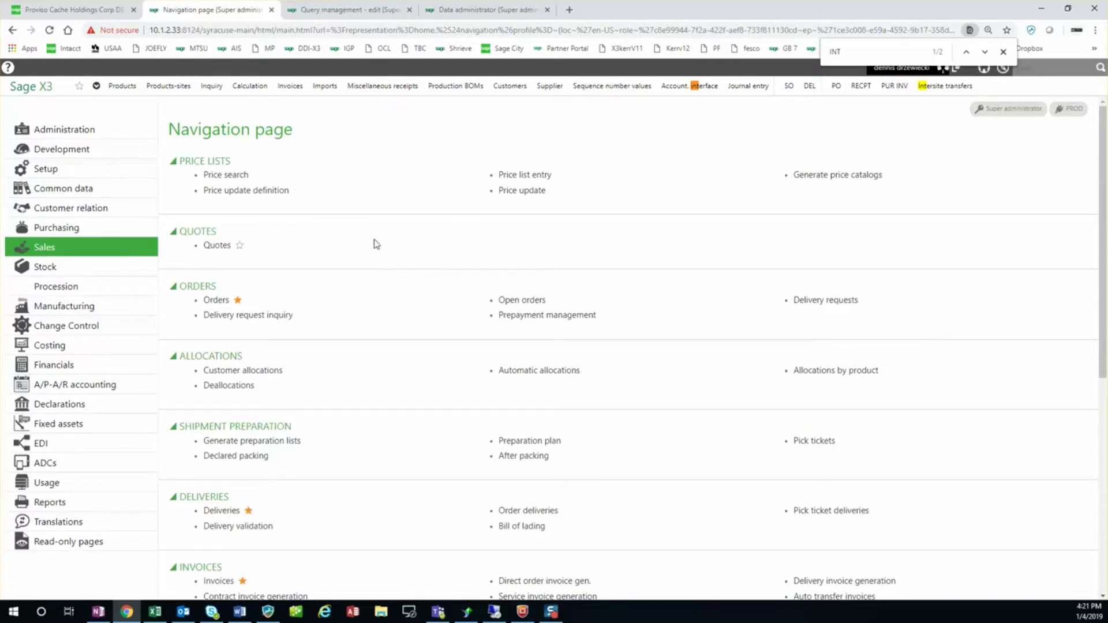
pyautogui.click(79, 188)
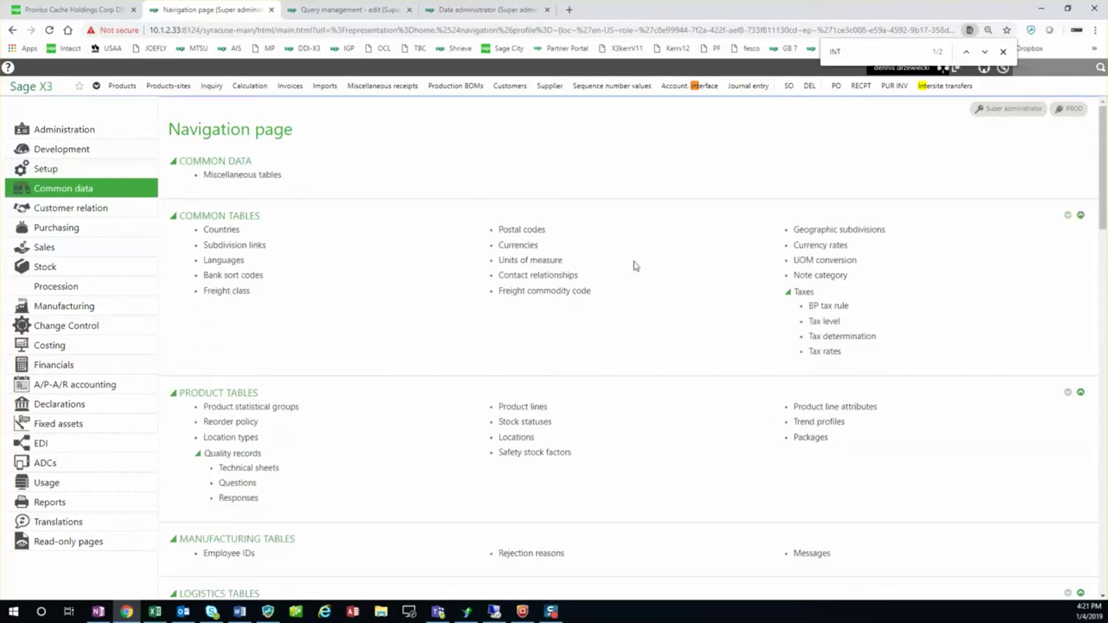
pyautogui.scroll(-9, 359, 374)
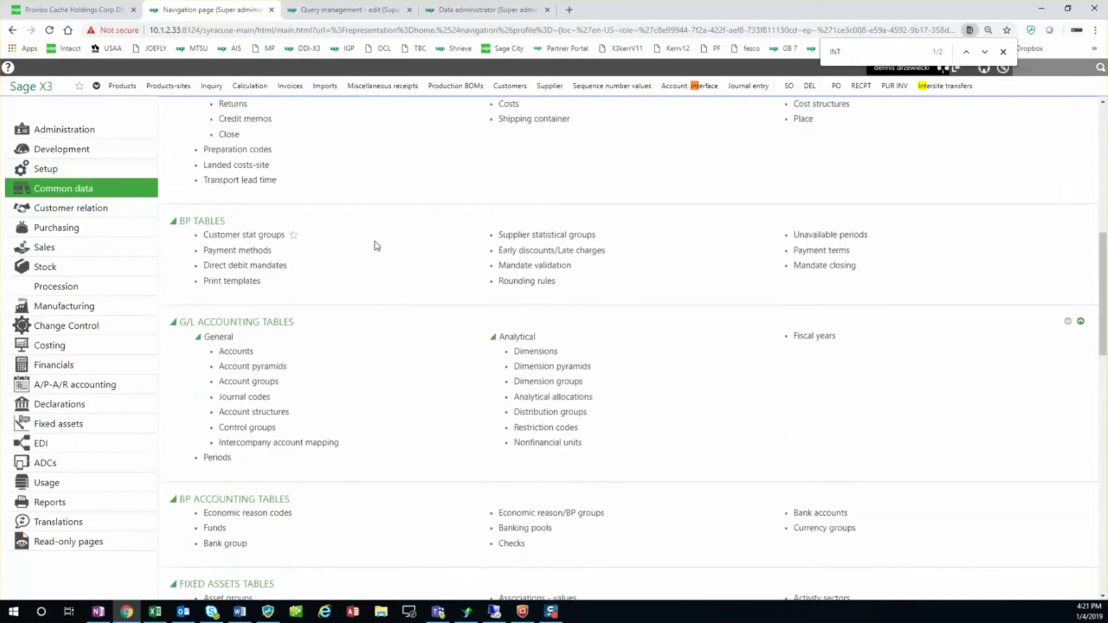
pyautogui.scroll(-6, 377, 246)
pyautogui.click(231, 352)
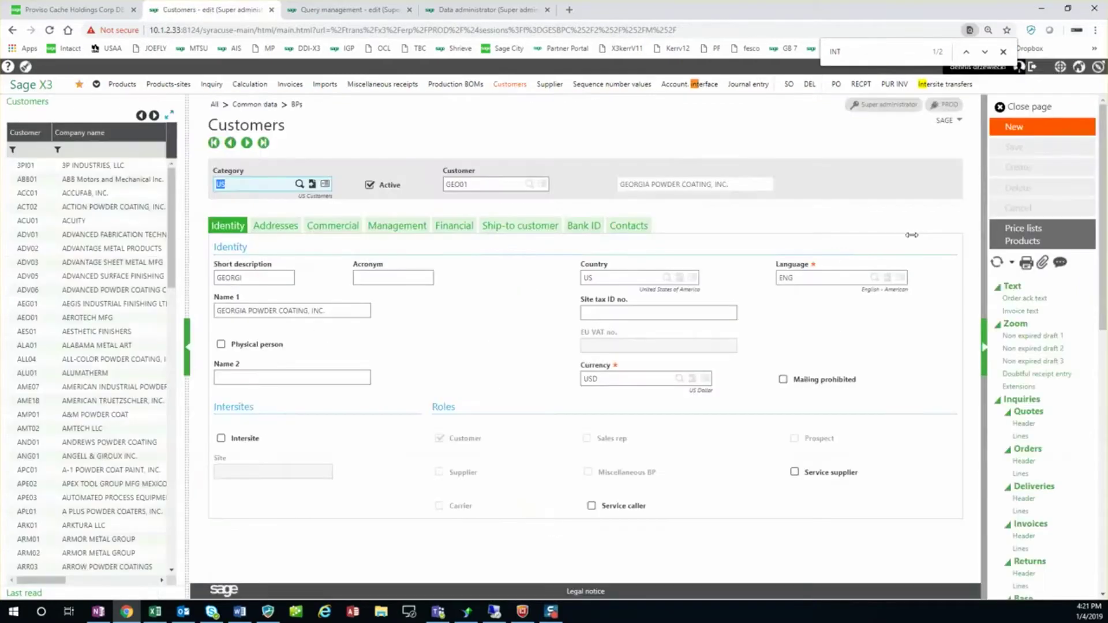
pyautogui.click(29, 148)
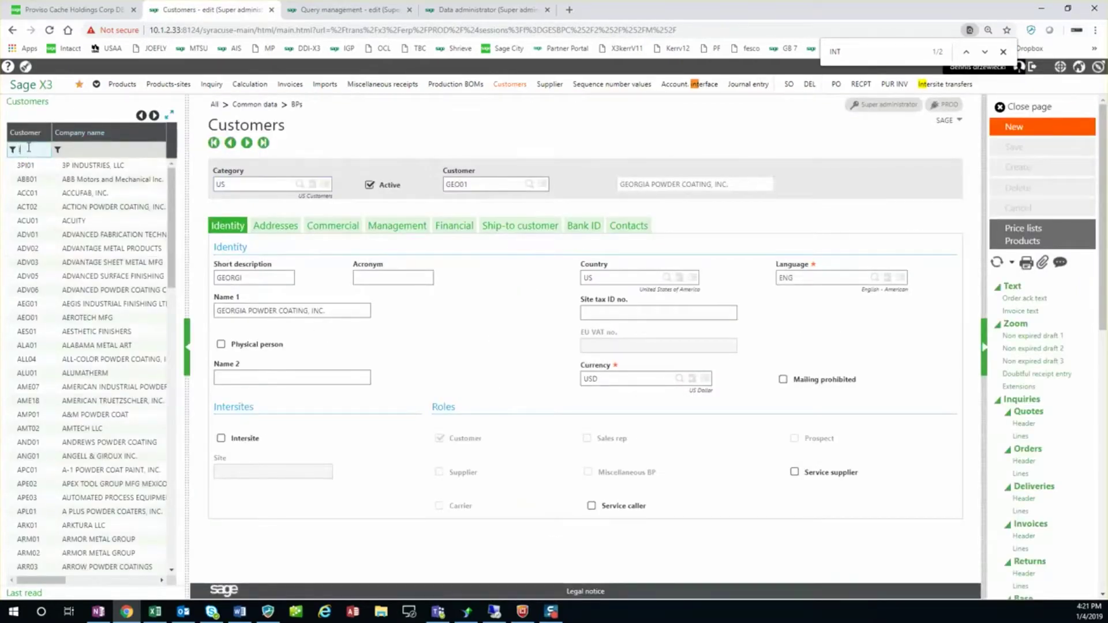
pyautogui.write('INA')
pyautogui.click(71, 168)
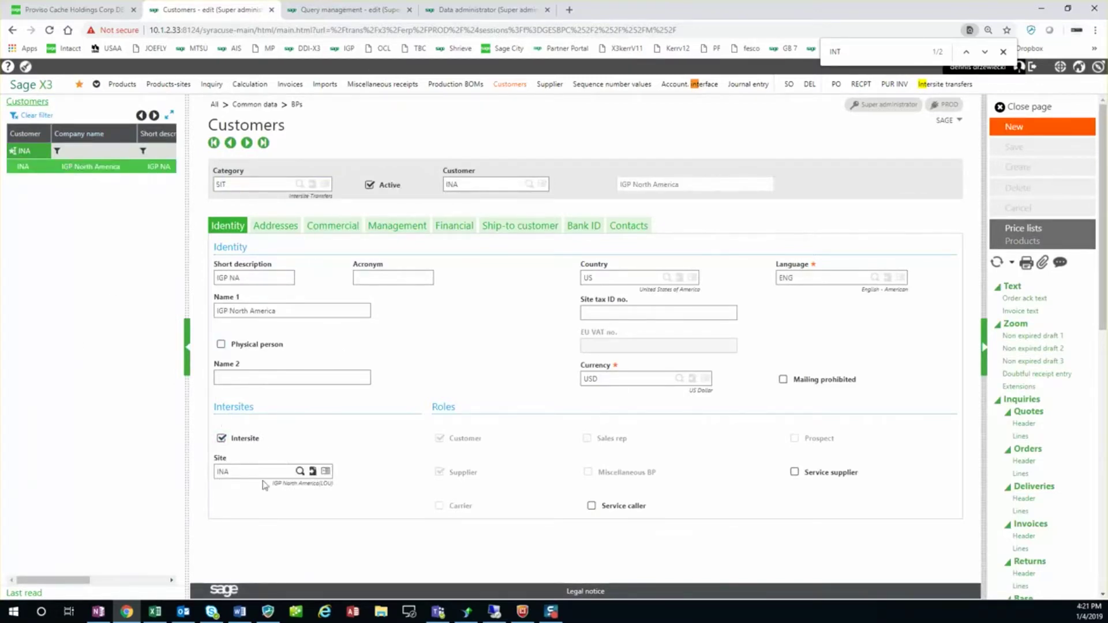
pyautogui.click(513, 230)
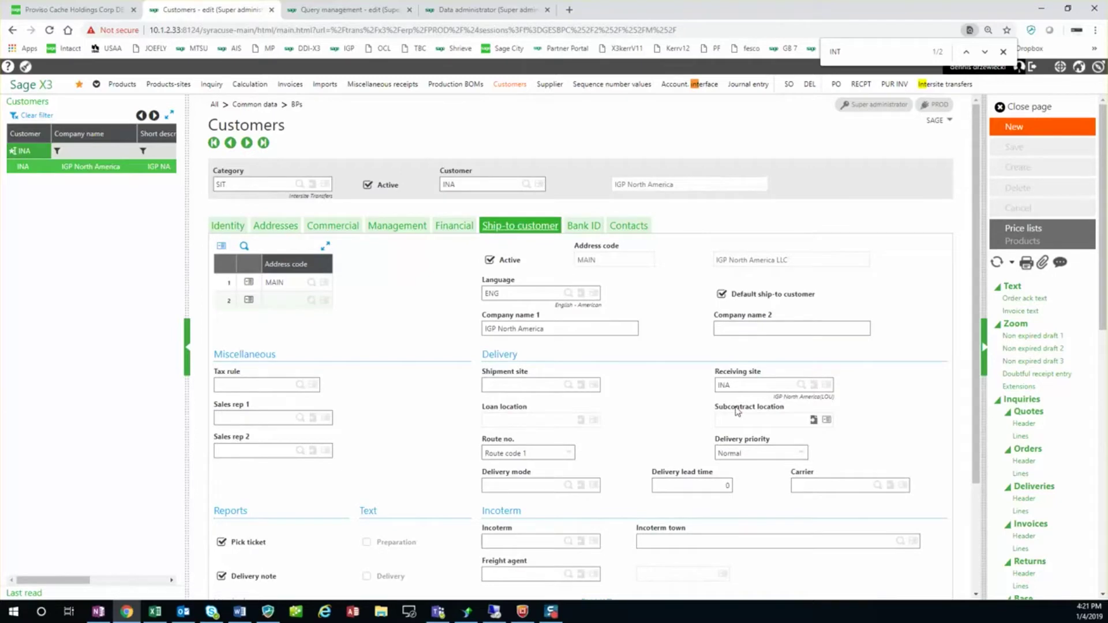
pyautogui.click(1017, 107)
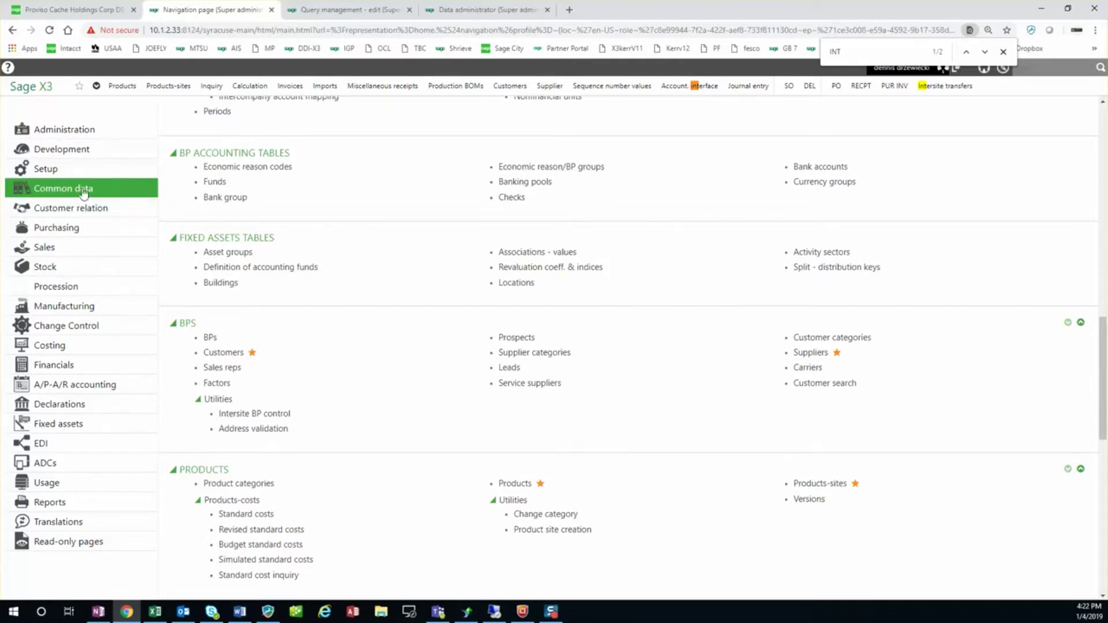
# Find the Intercompany parameters by searching Setup for INTER, and inspect the sales invoice flow and invoice types
pyautogui.click(80, 169)
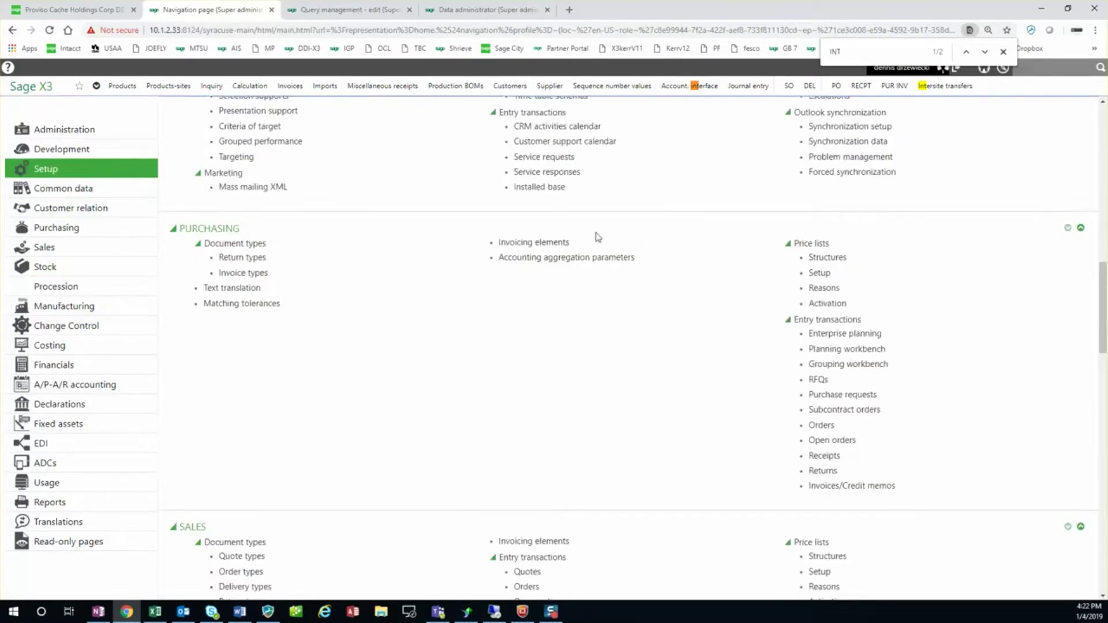
pyautogui.hotkey('ctrl', 'f')
pyautogui.write('INTER')
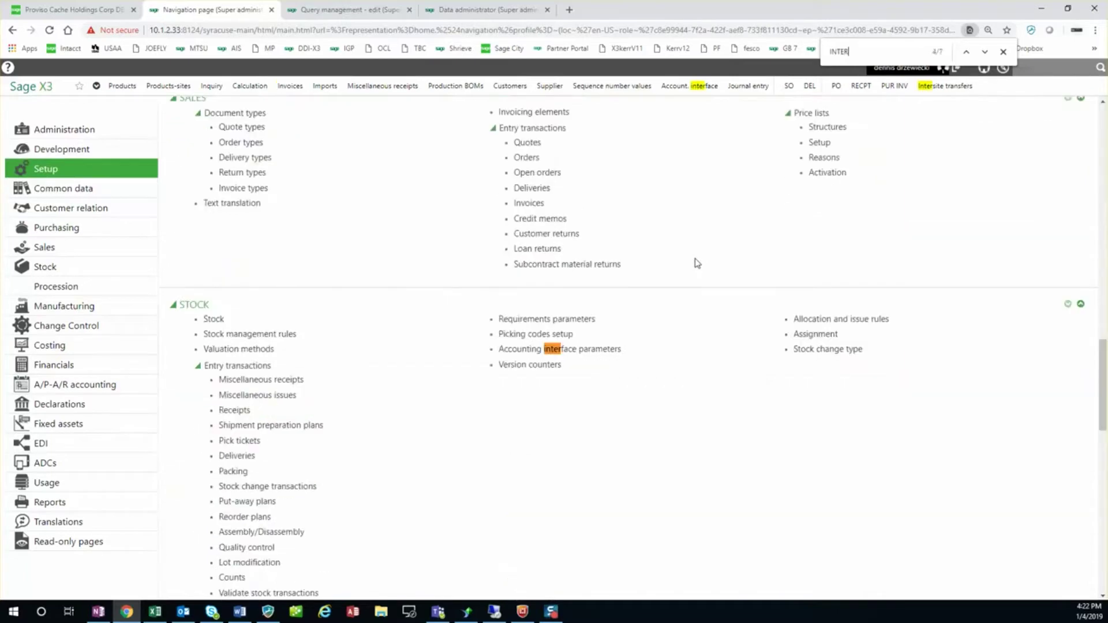
pyautogui.press('Return')
pyautogui.press('Return')
pyautogui.press('Return')
pyautogui.press('Return')
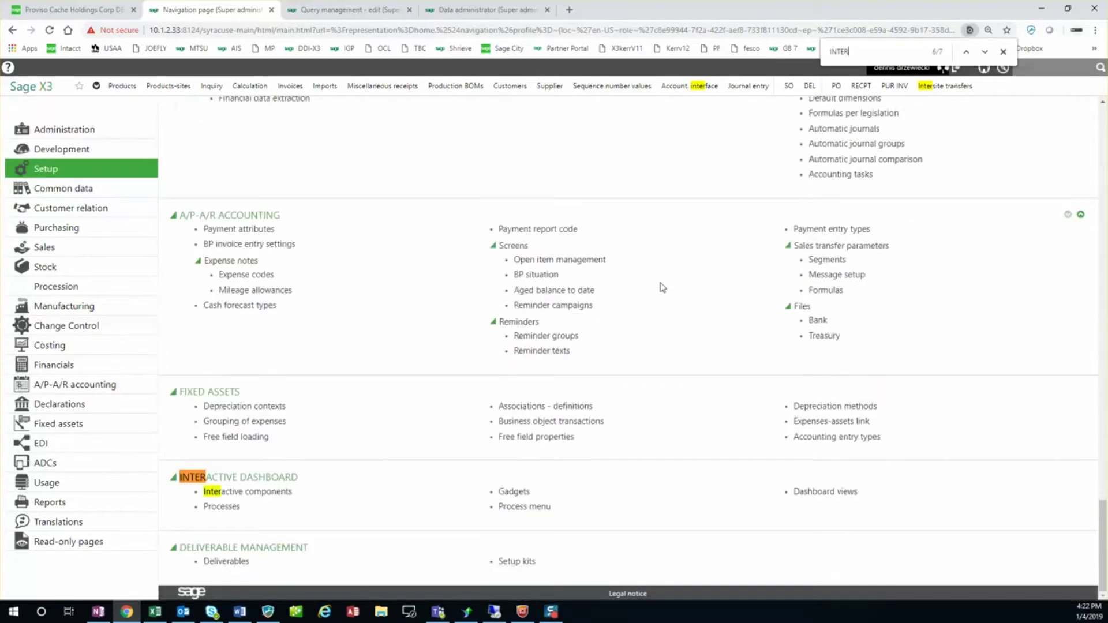
pyautogui.press('Return')
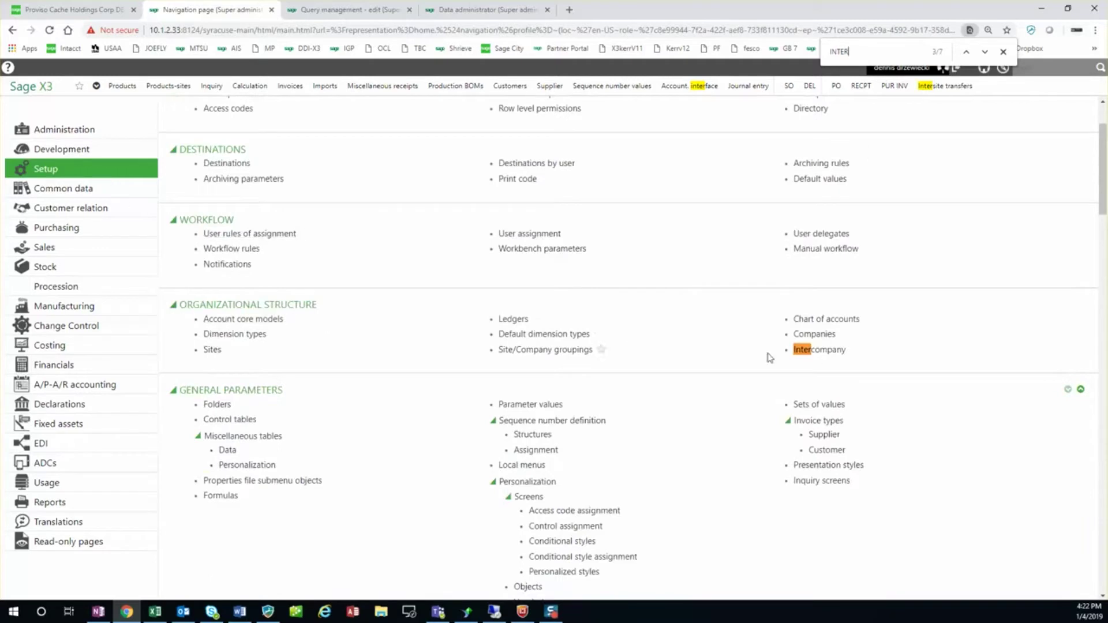
pyautogui.click(830, 352)
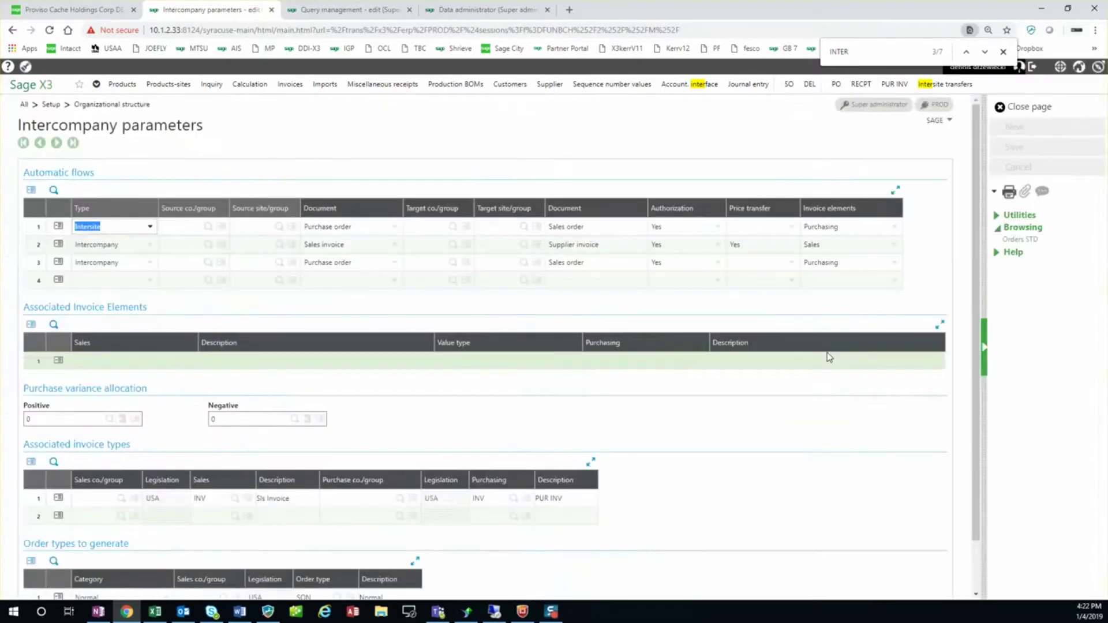
pyautogui.click(38, 246)
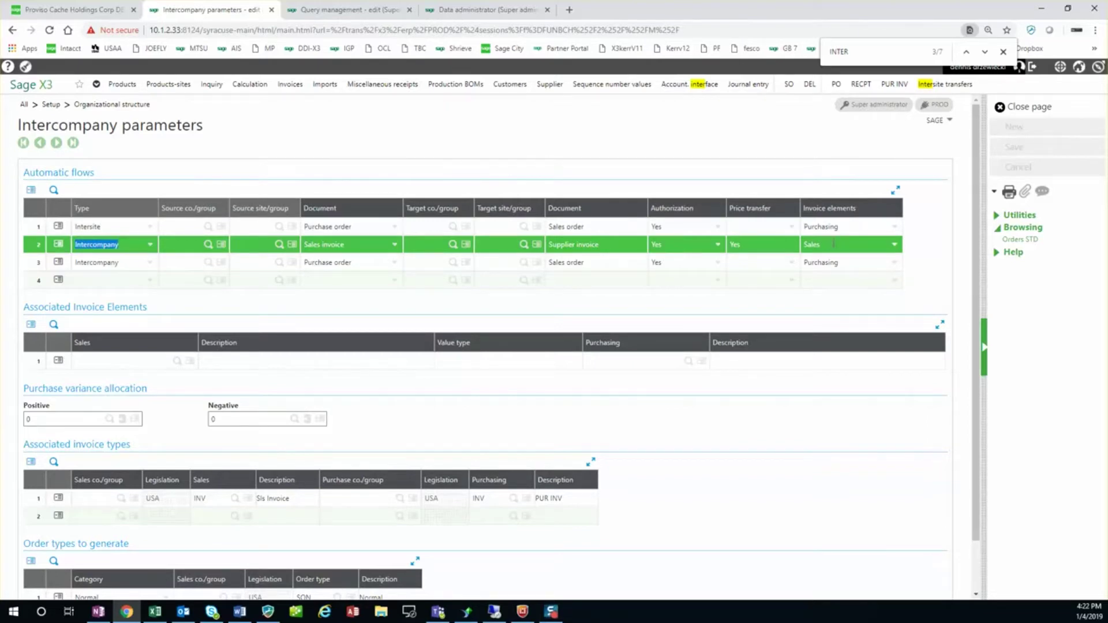
pyautogui.click(36, 500)
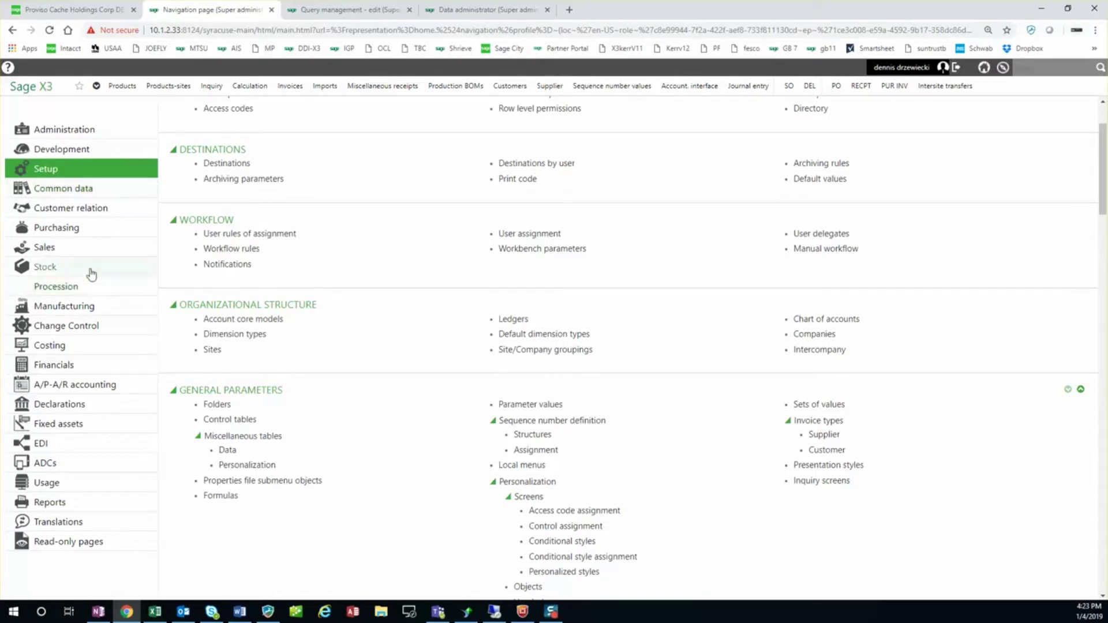
# Create a new TSA full-entry intersite transfer from storage site LOU to destination site INA
pyautogui.click(62, 267)
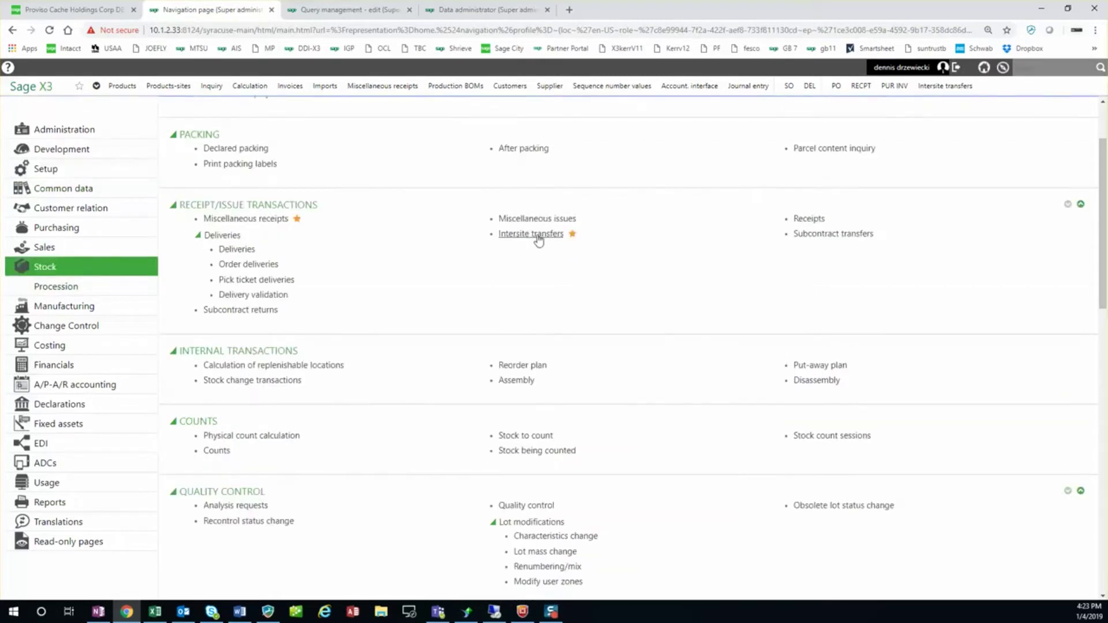
pyautogui.click(531, 237)
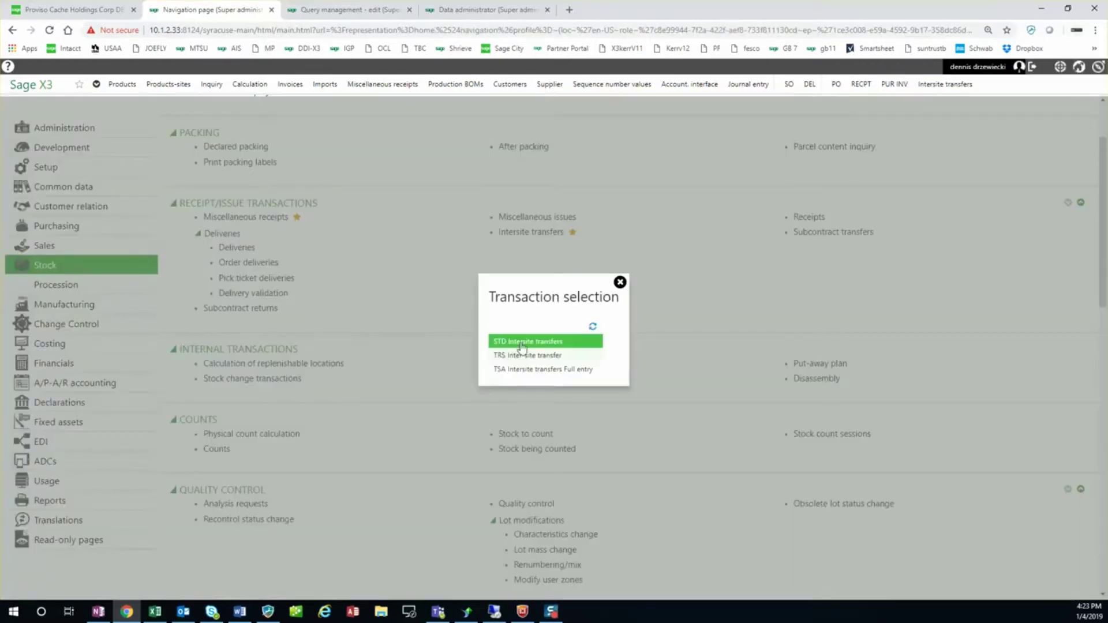
pyautogui.click(531, 370)
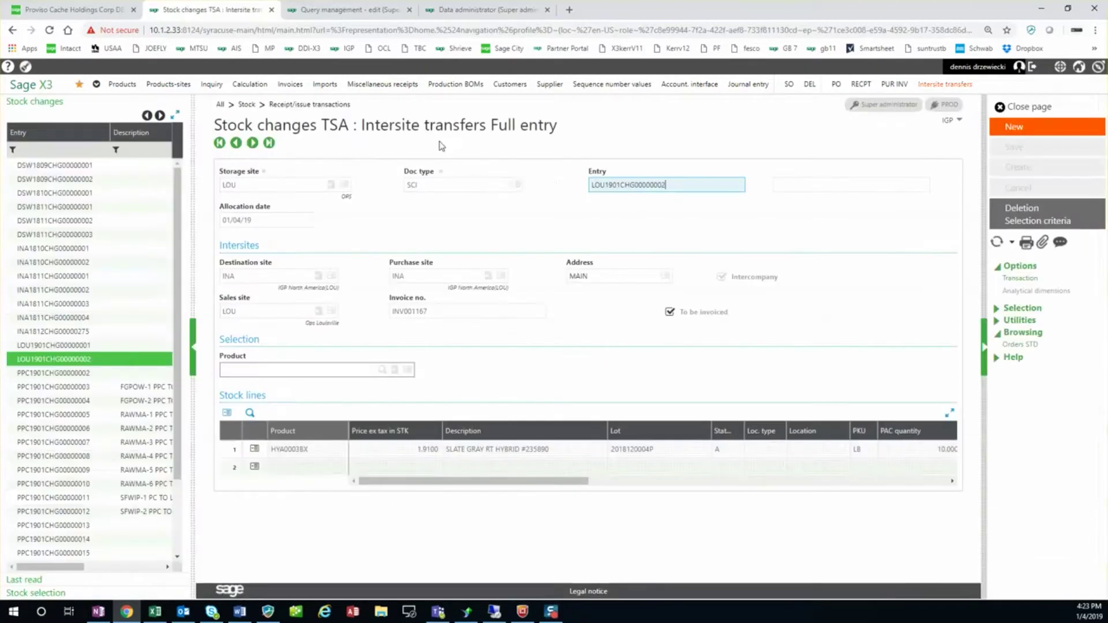
pyautogui.click(1026, 124)
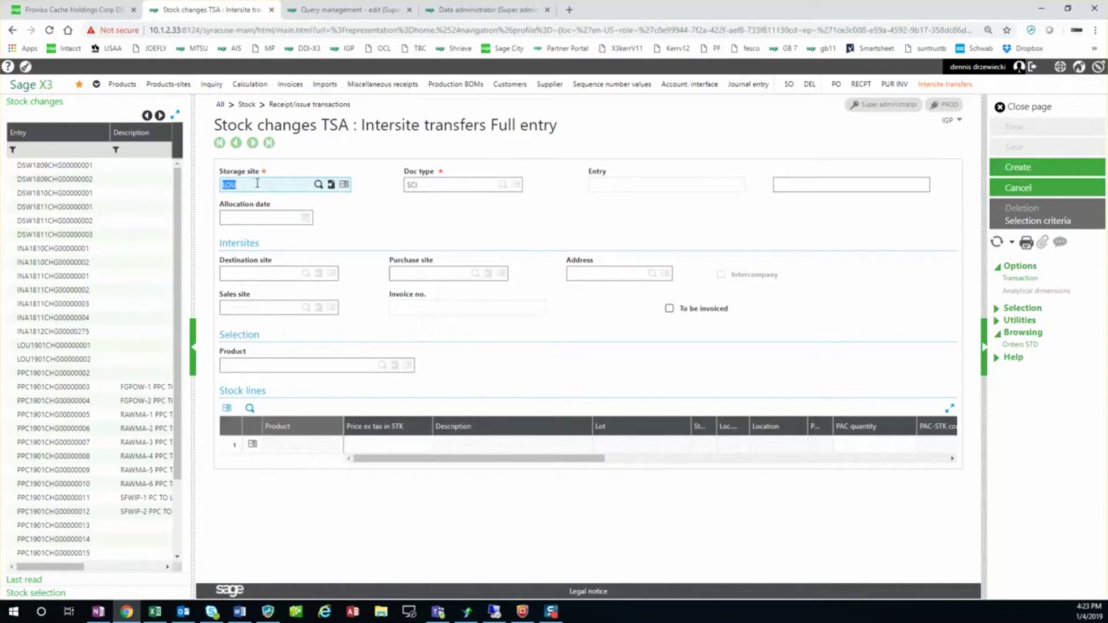
pyautogui.press('Tab')
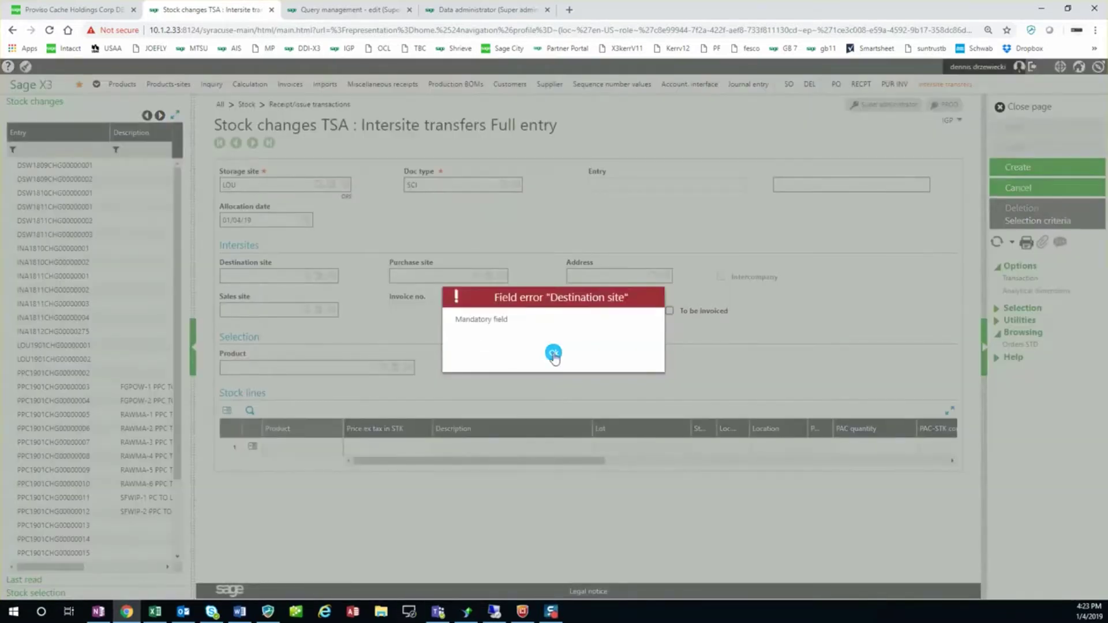
pyautogui.click(554, 353)
pyautogui.write('INA')
pyautogui.press('Tab')
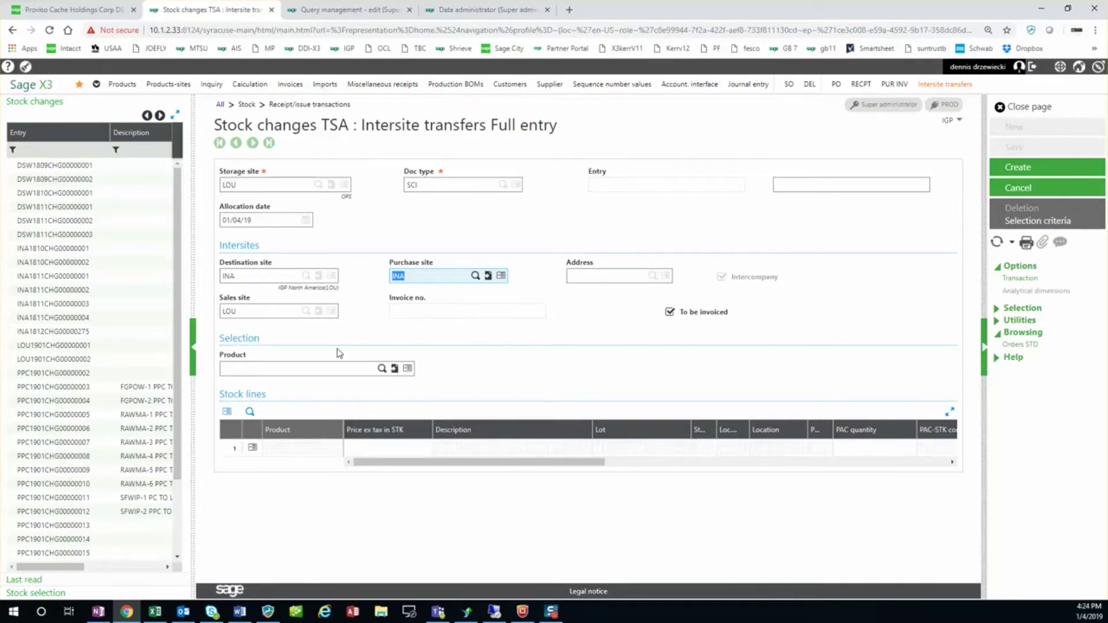
pyautogui.click(299, 370)
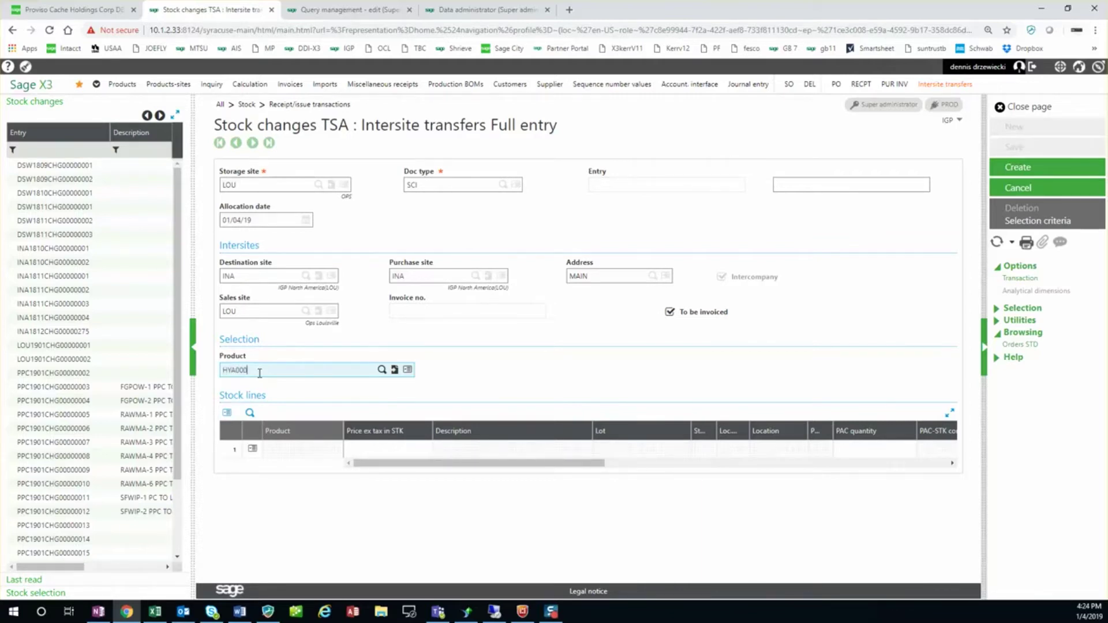
pyautogui.press('Tab')
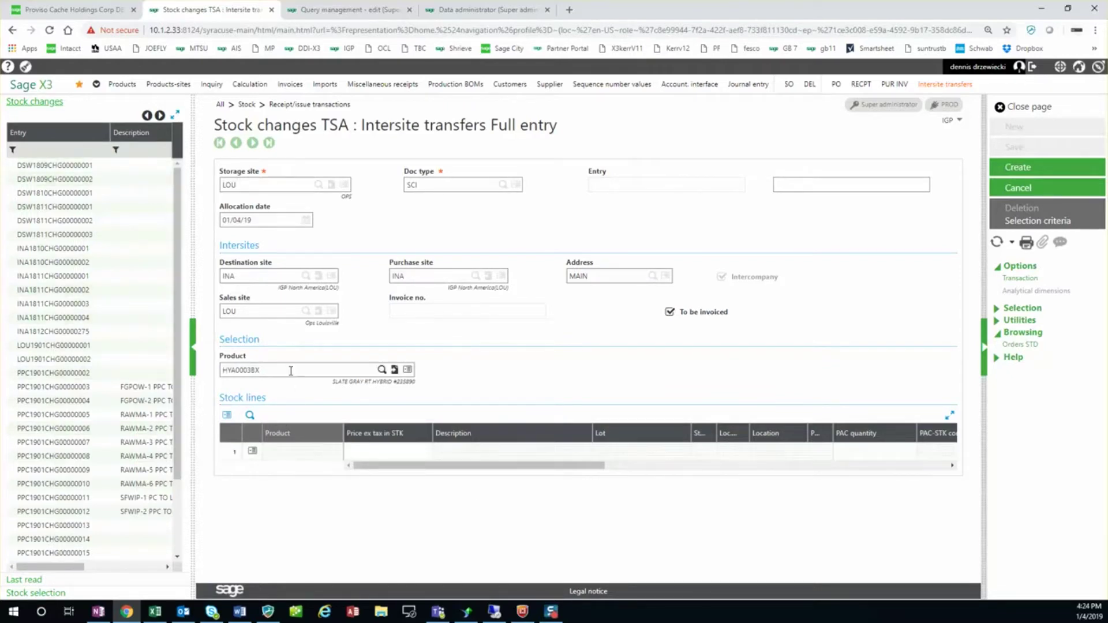
pyautogui.click(45, 593)
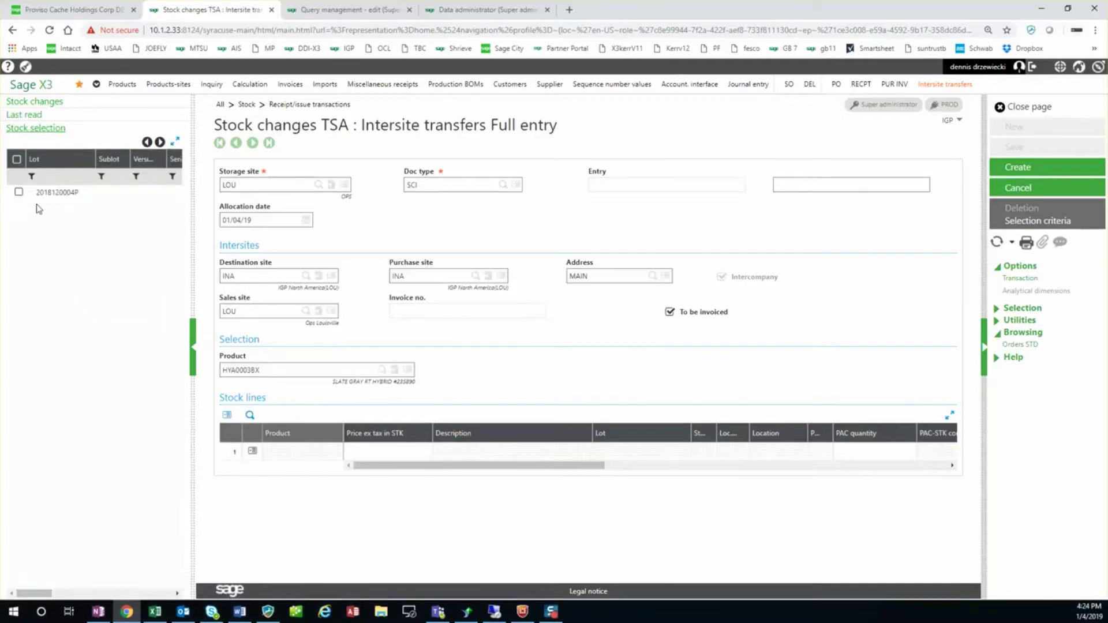
pyautogui.moveTo(193, 202); pyautogui.dragTo(658, 197)
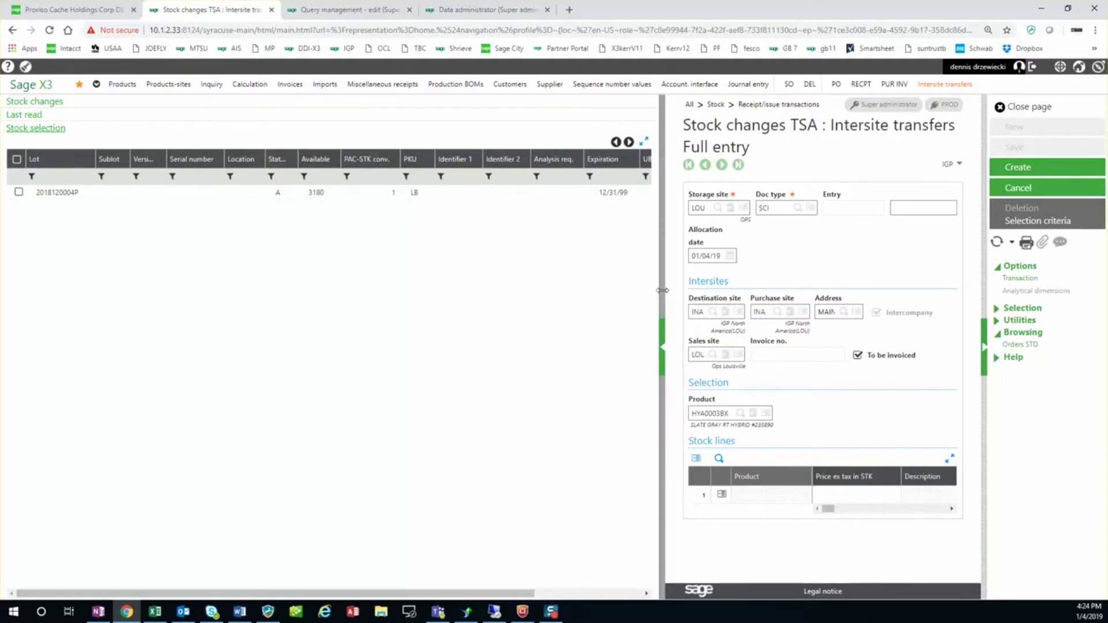
pyautogui.moveTo(662, 291); pyautogui.dragTo(322, 290)
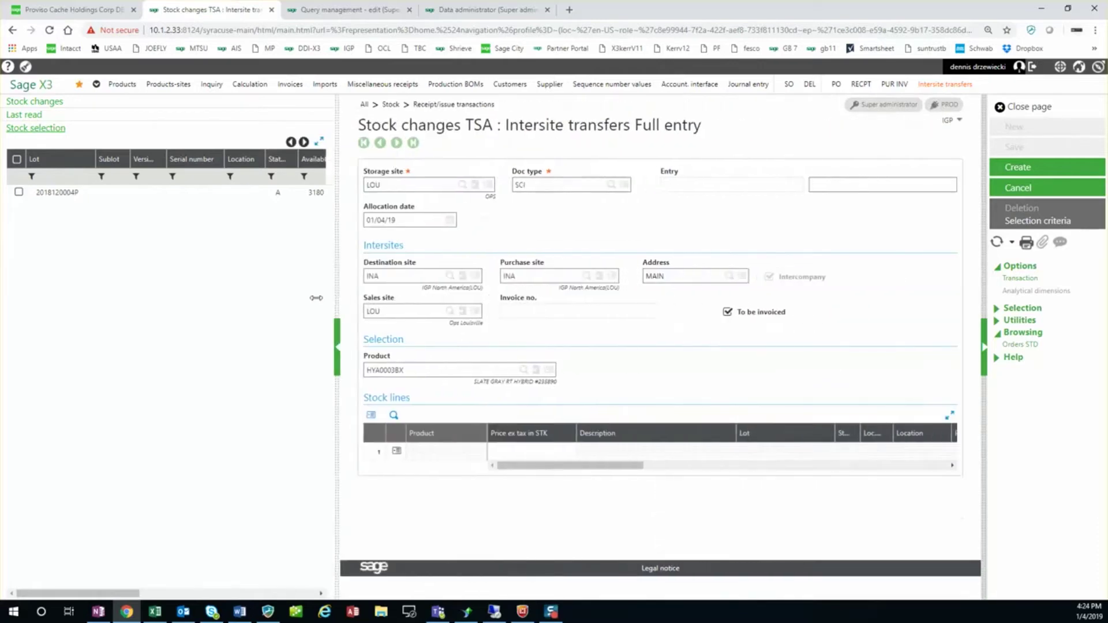
pyautogui.click(20, 192)
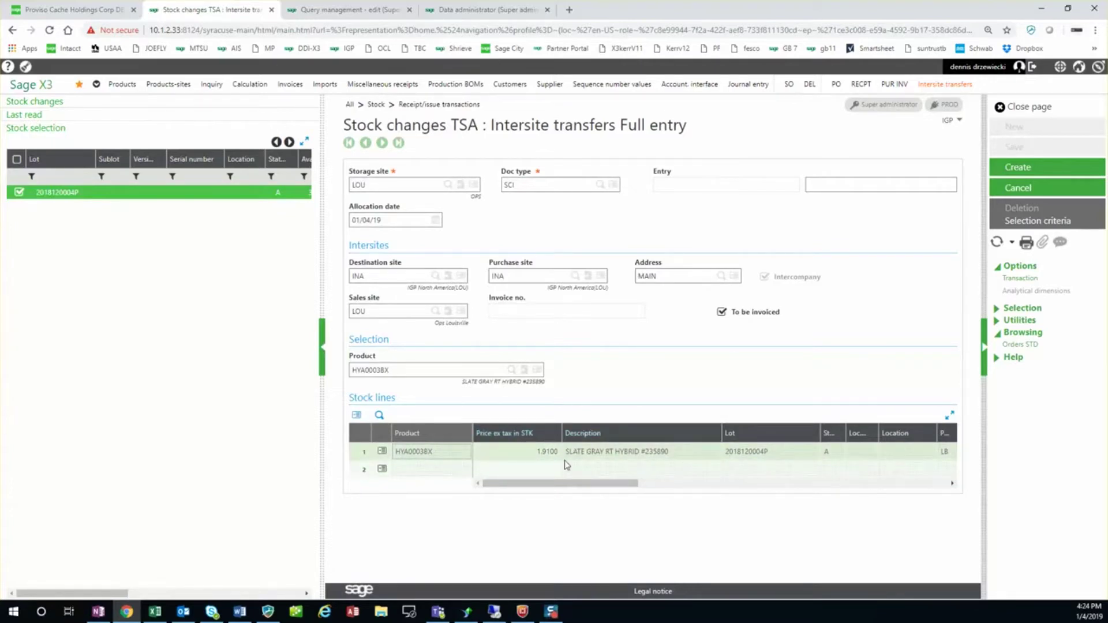
pyautogui.moveTo(568, 484); pyautogui.dragTo(540, 484)
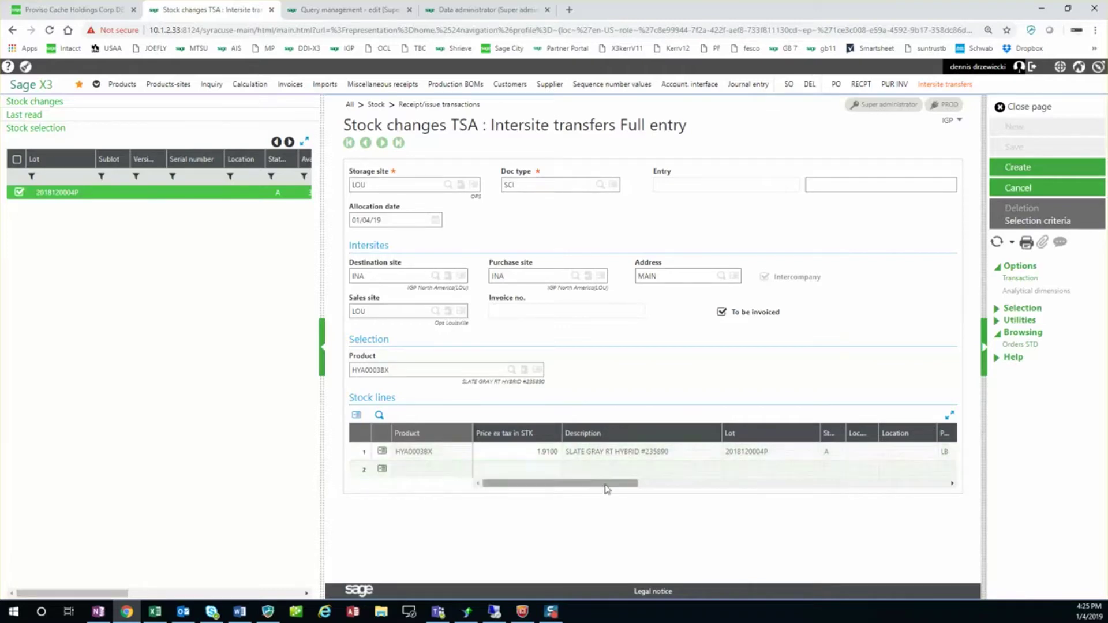
pyautogui.moveTo(568, 487); pyautogui.dragTo(733, 490)
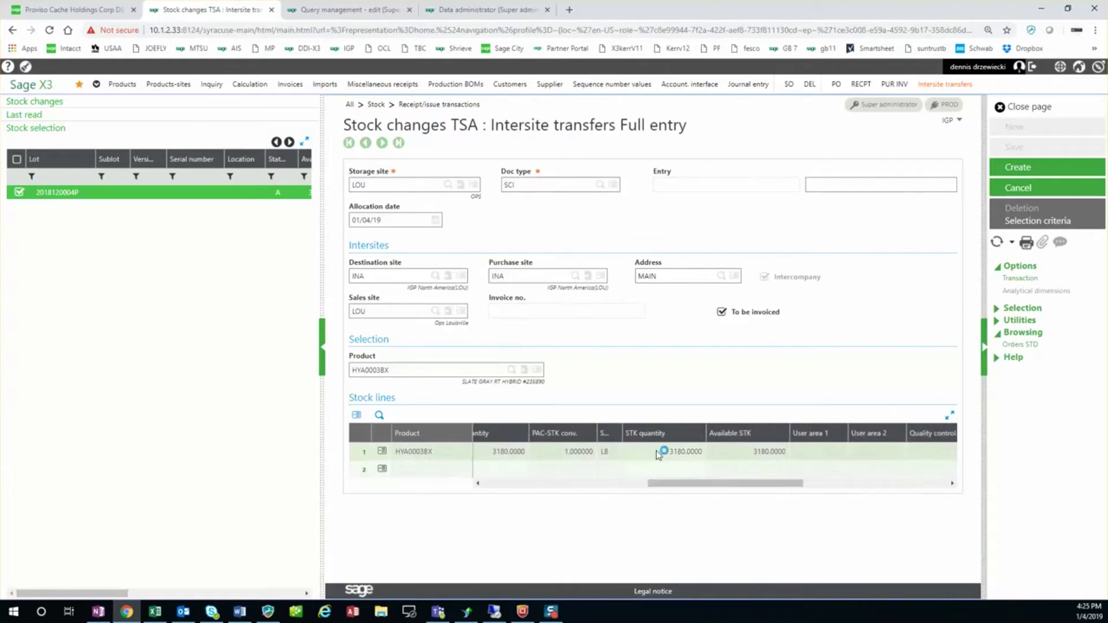
# Set quantity 10 with FINGD location type and target location 0010, then save the transfer
pyautogui.click(687, 451)
pyautogui.press('Tab')
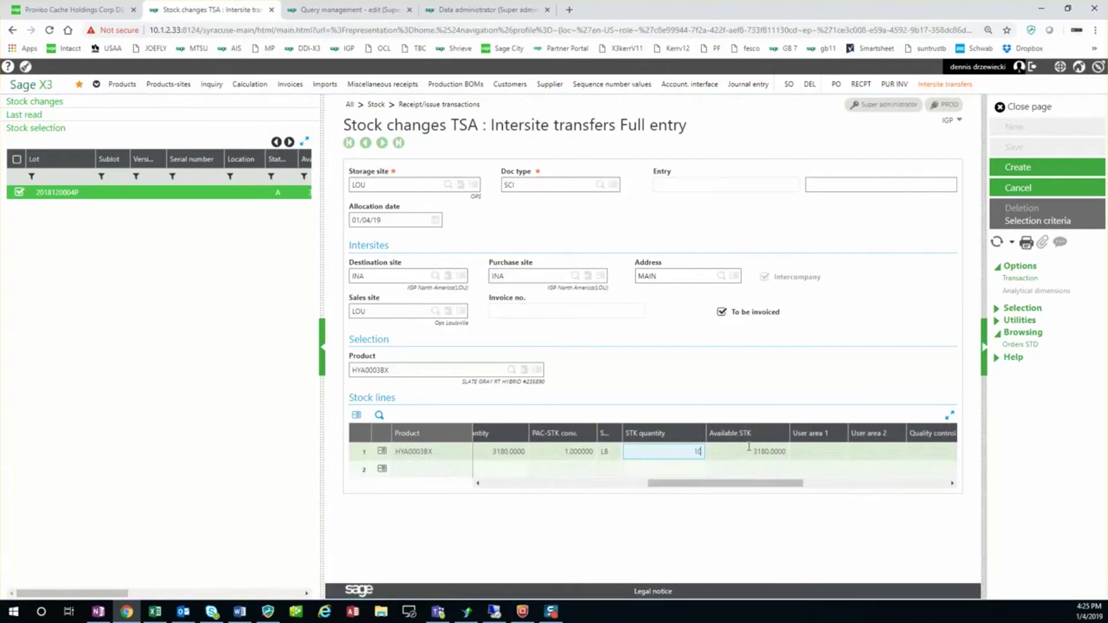
pyautogui.press('Tab')
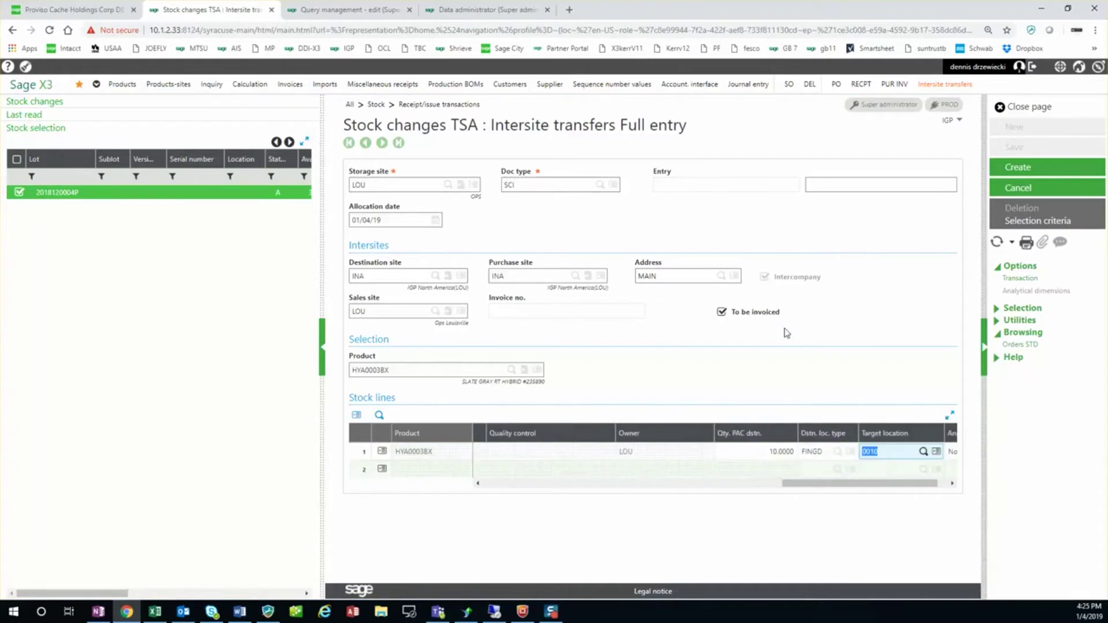
pyautogui.press('Tab')
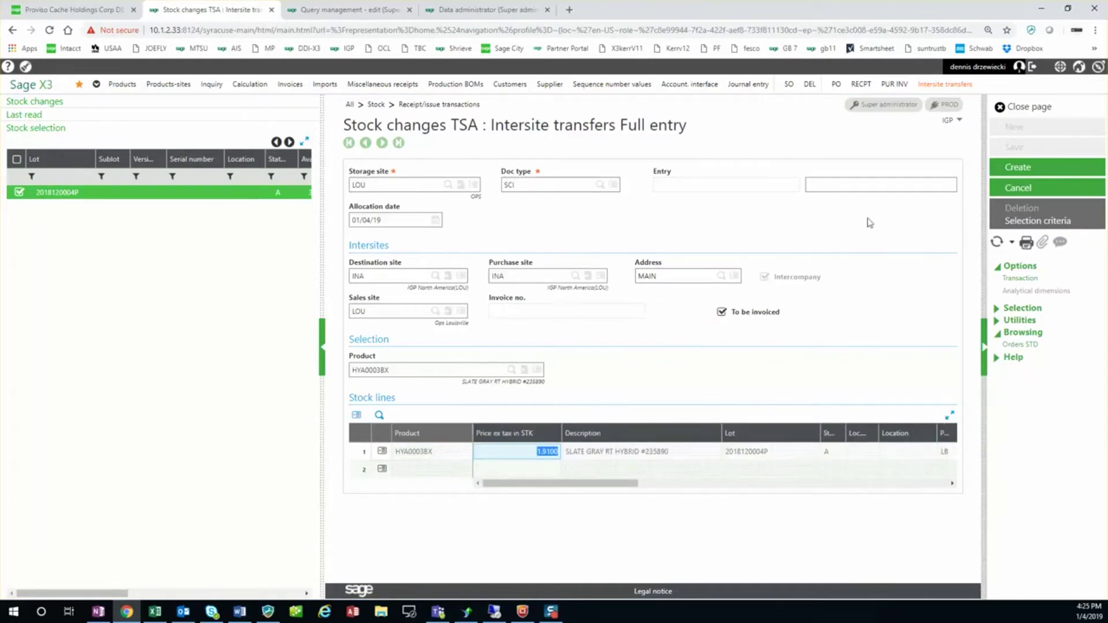
pyautogui.click(1019, 168)
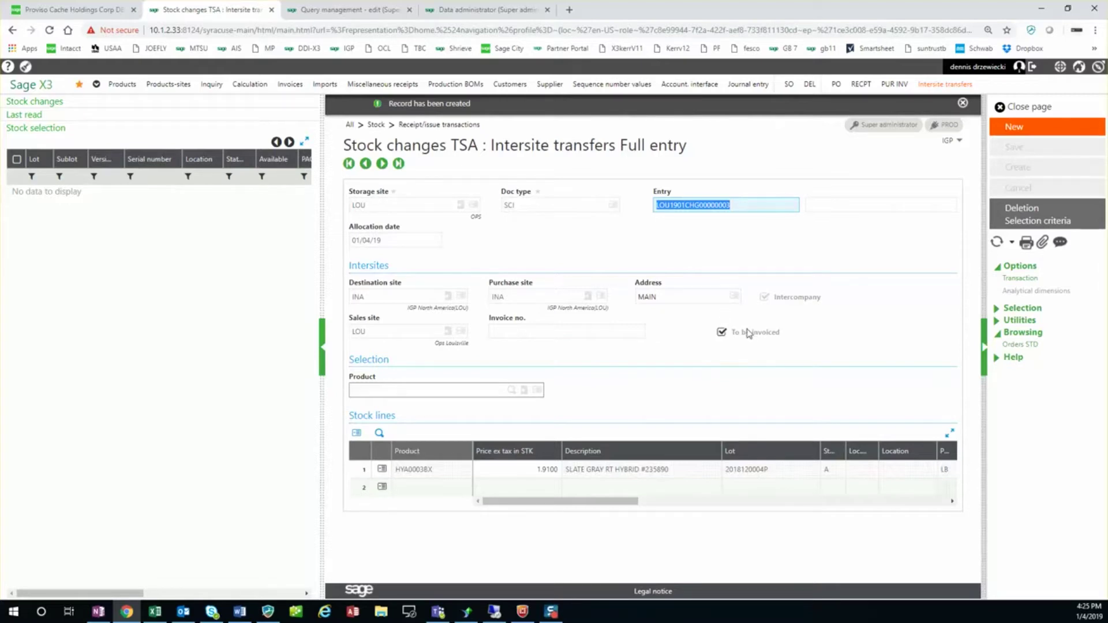
# Run the stock accounting interface for 01/04/19 and dismiss the already-processed message
pyautogui.click(345, 10)
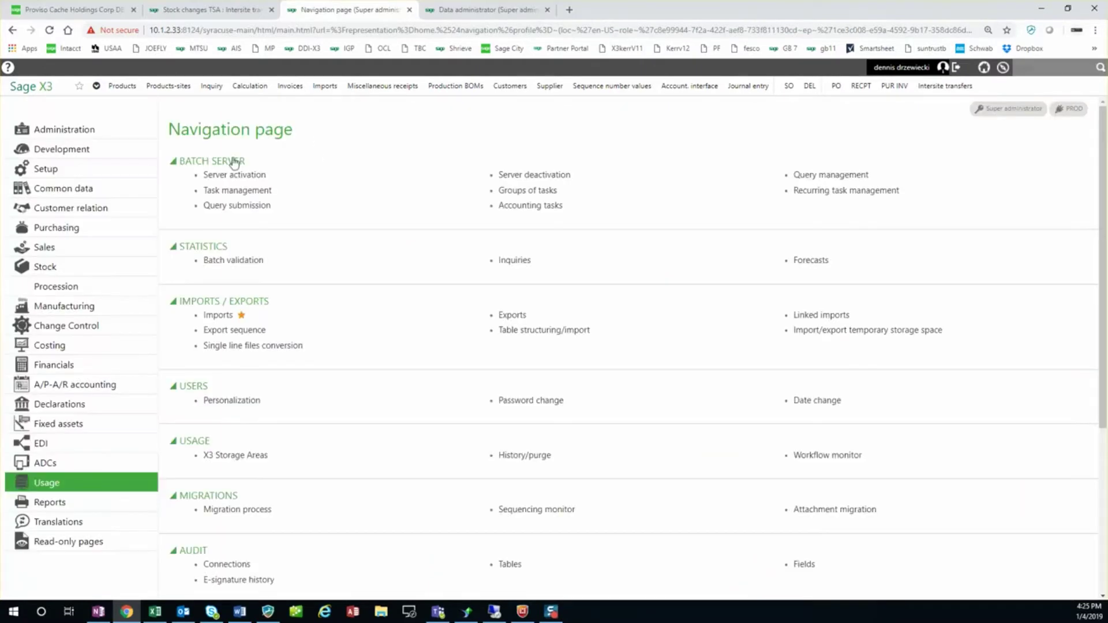
pyautogui.click(63, 266)
pyautogui.scroll(-5, 288, 271)
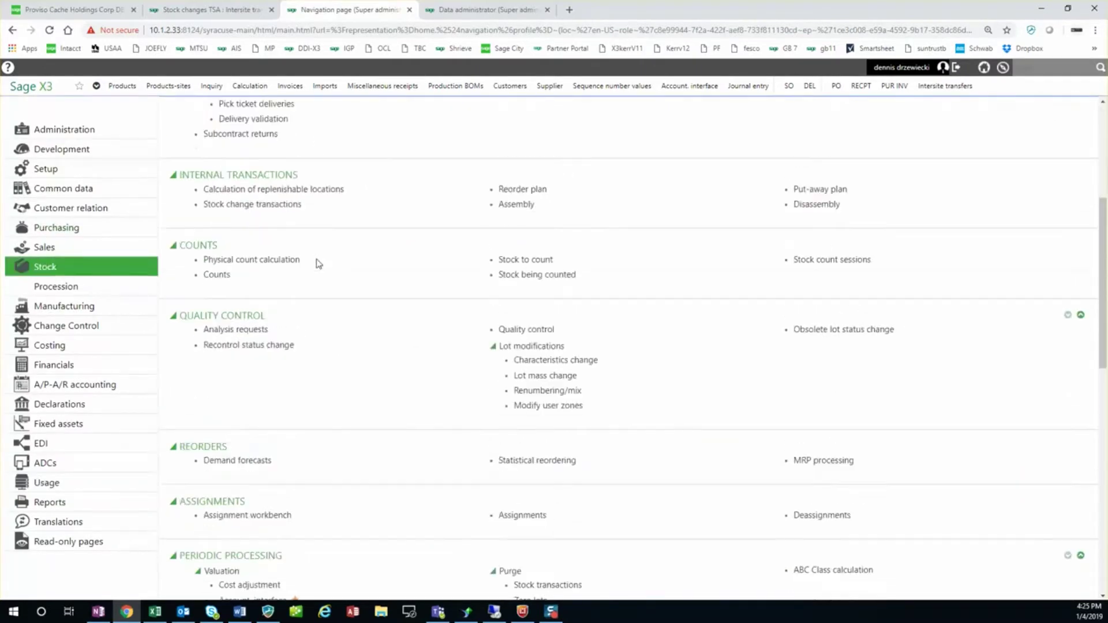
pyautogui.scroll(-2, 326, 447)
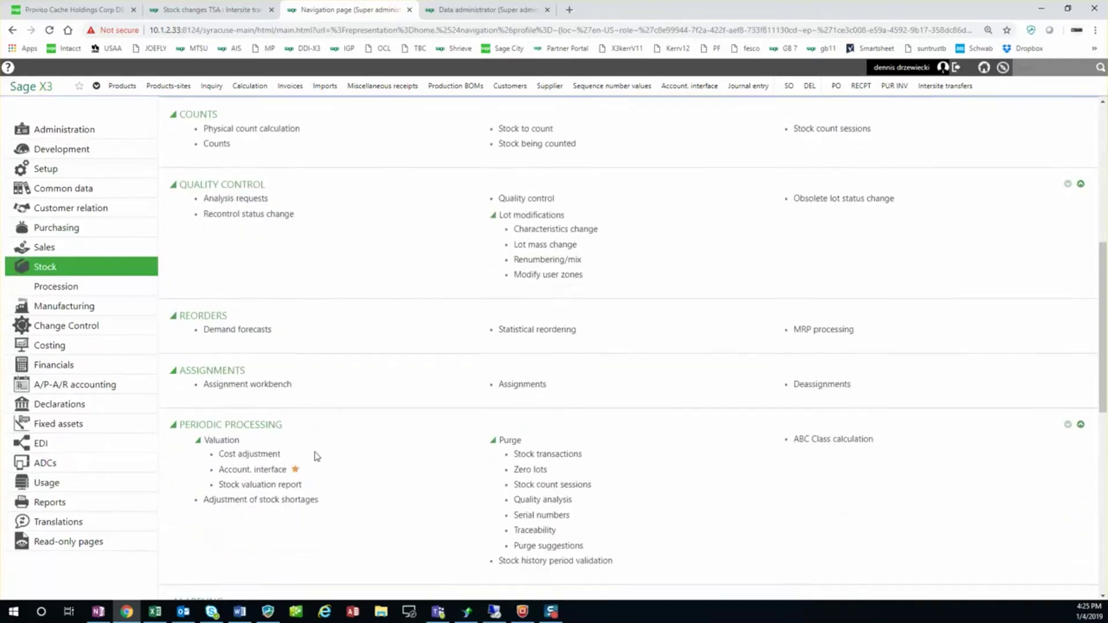
pyautogui.click(254, 470)
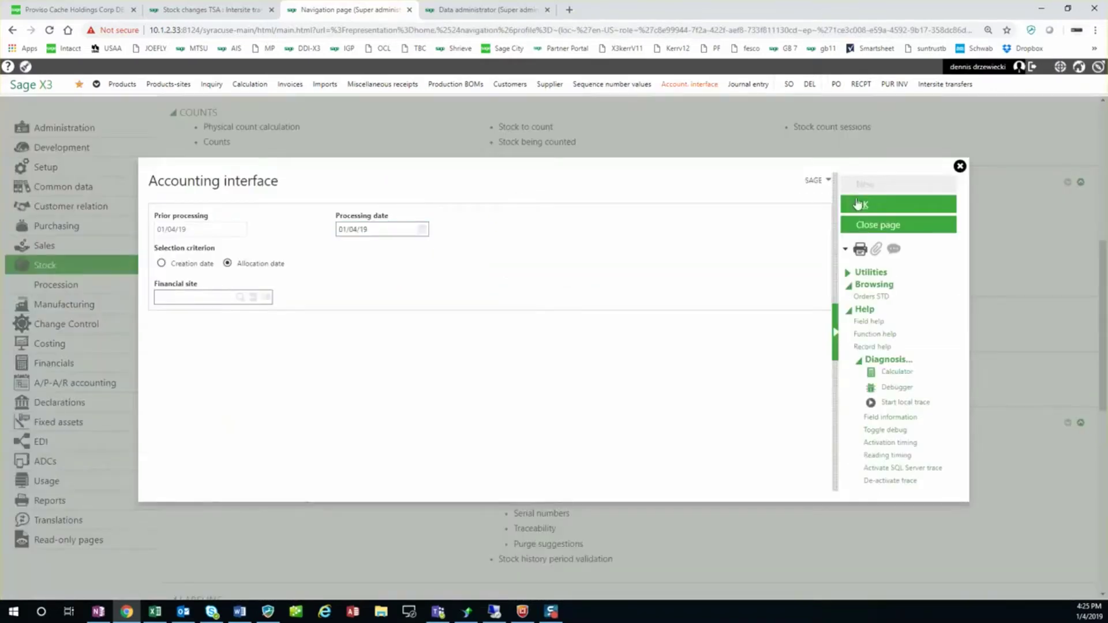
pyautogui.click(859, 204)
pyautogui.click(553, 353)
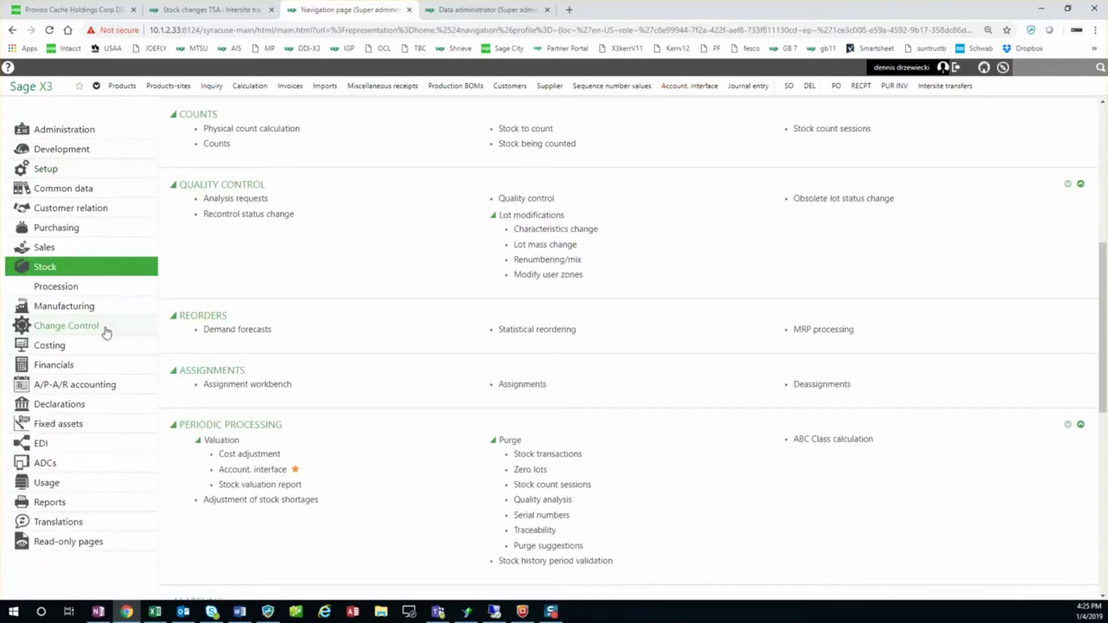
# Open Journal entry and filter the entry date to today, 01/04/19
pyautogui.click(124, 365)
pyautogui.scroll(7, 171, 251)
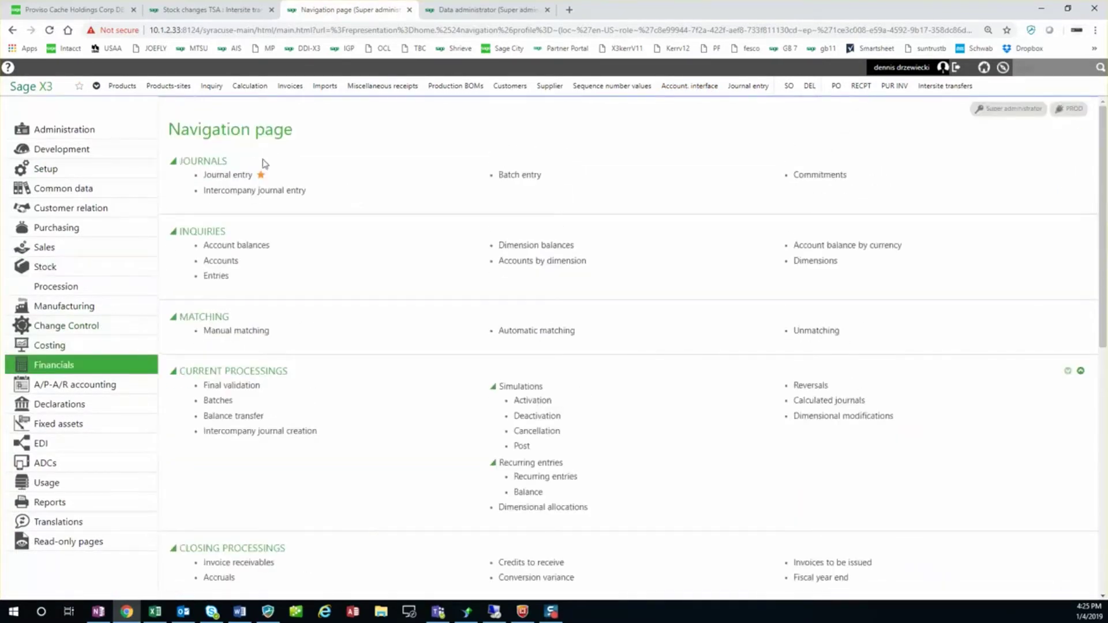
pyautogui.click(240, 176)
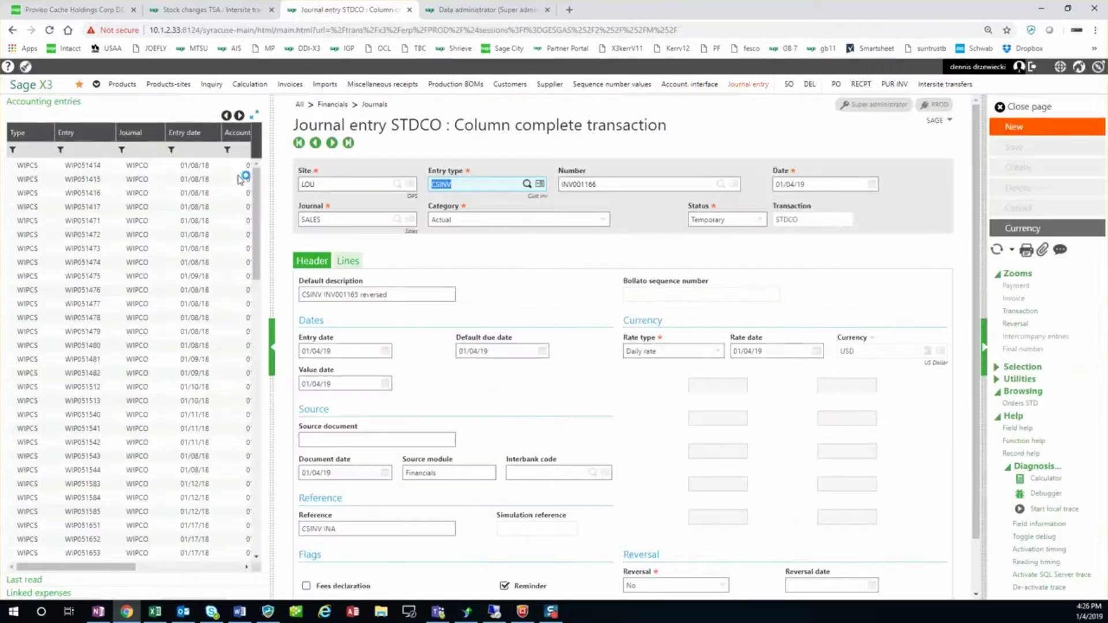
pyautogui.click(196, 150)
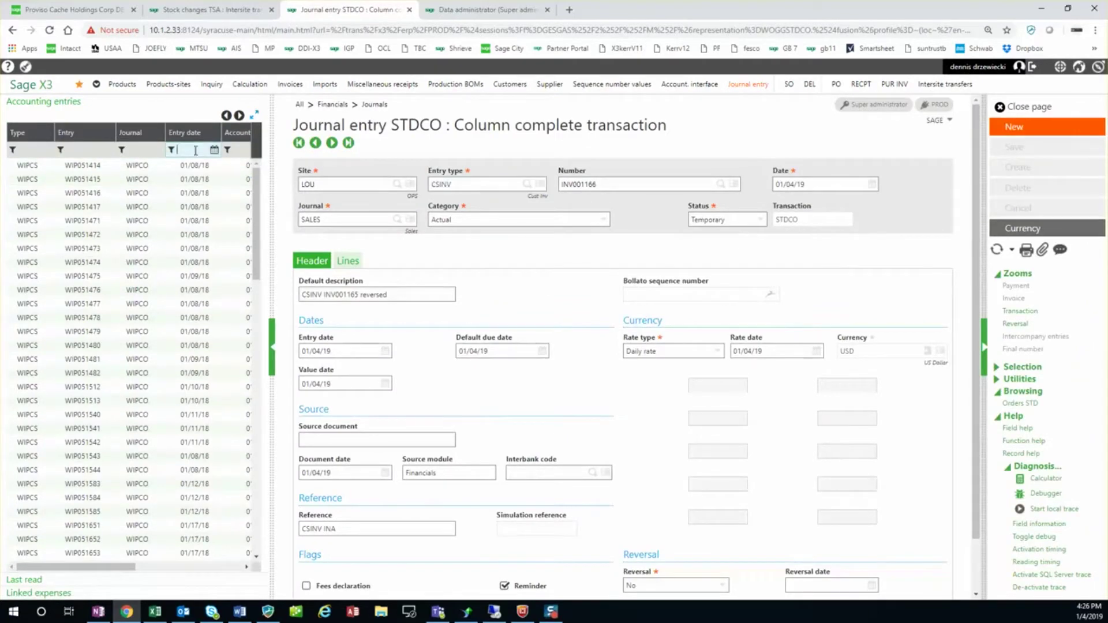
pyautogui.click(214, 149)
pyautogui.click(165, 288)
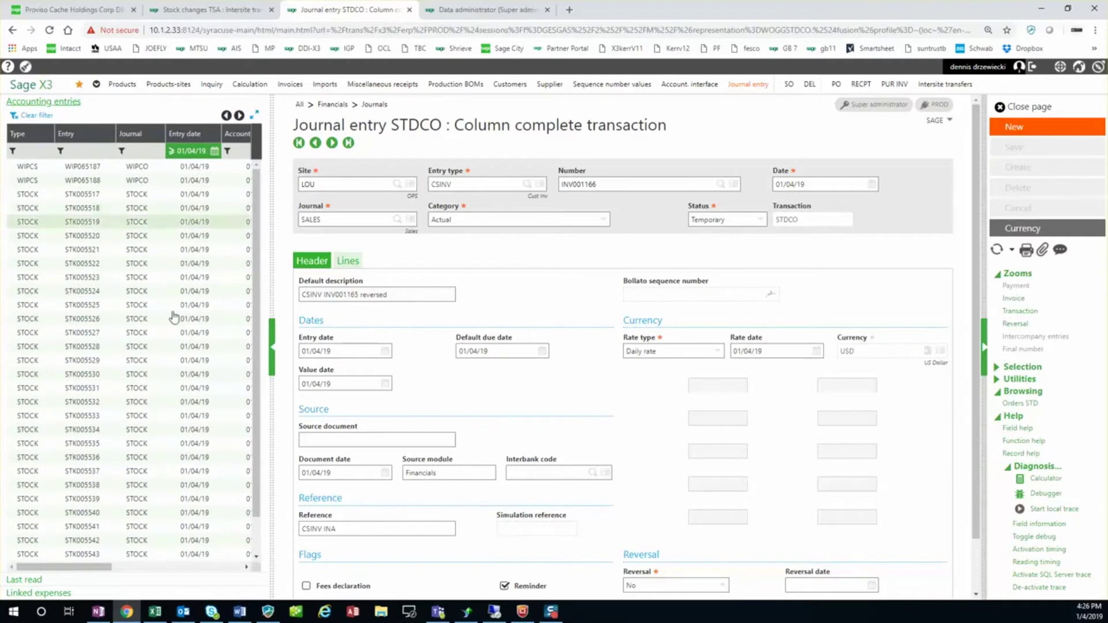
pyautogui.scroll(-3, 150, 425)
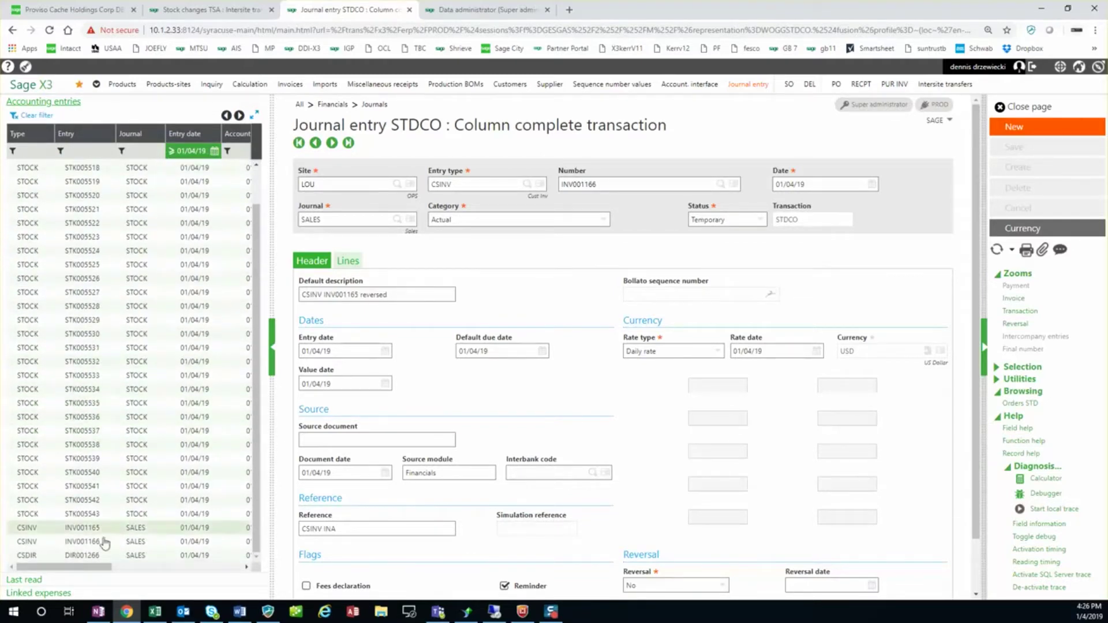
pyautogui.moveTo(65, 568); pyautogui.dragTo(116, 568)
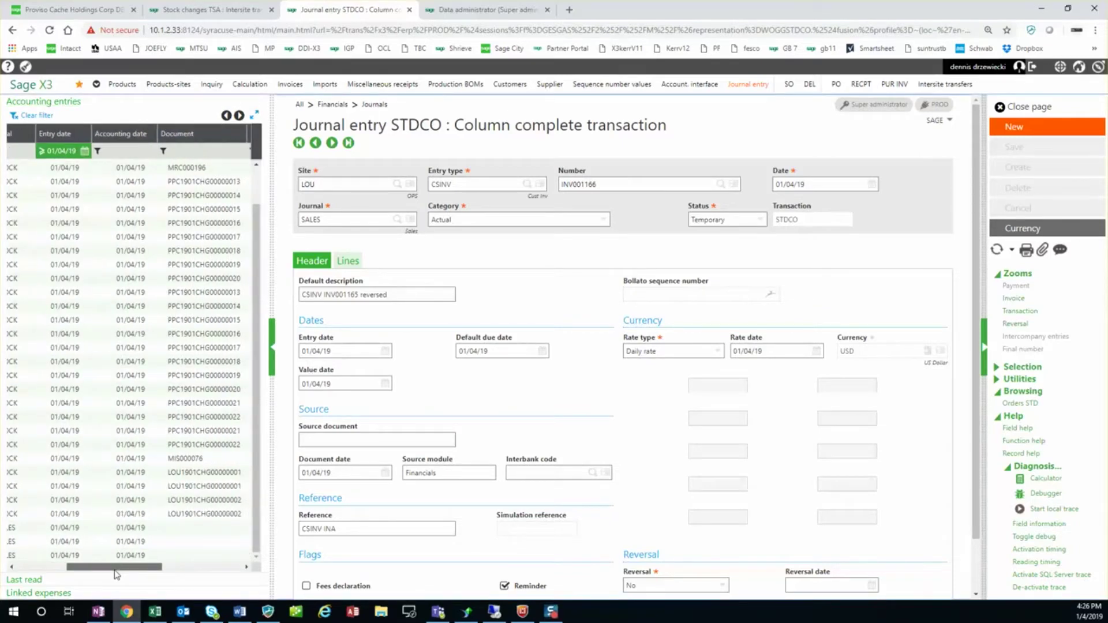
pyautogui.moveTo(117, 572)
pyautogui.mouseDown()
pyautogui.moveTo(49, 564)
pyautogui.moveTo(122, 572)
pyautogui.mouseUp()
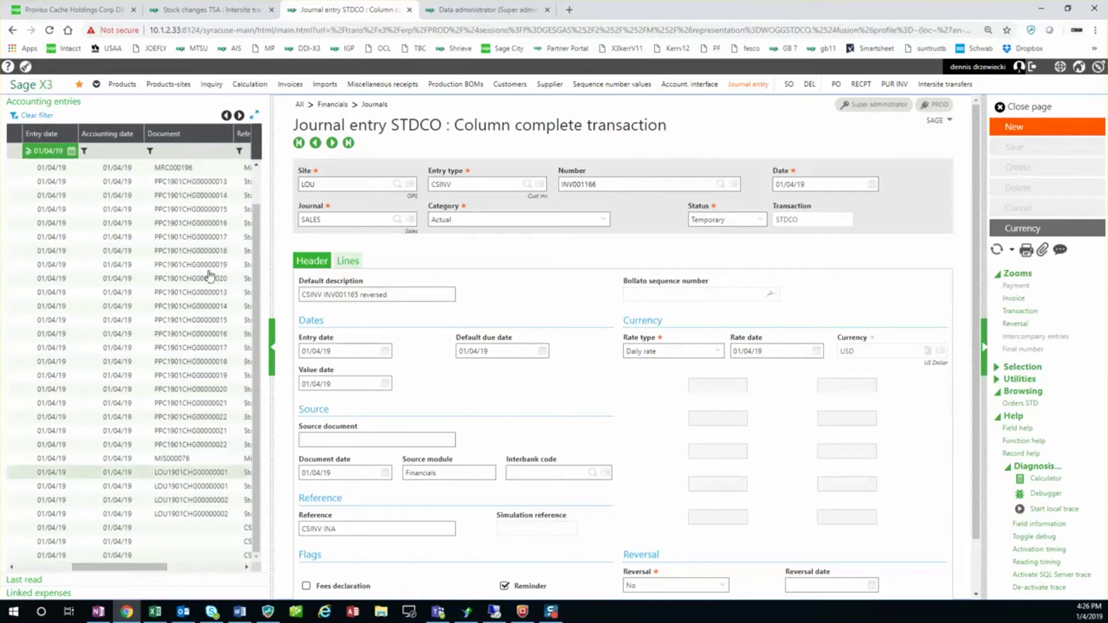
# Filter documents containing CHG and open the transfer's INA journal entry
pyautogui.click(191, 150)
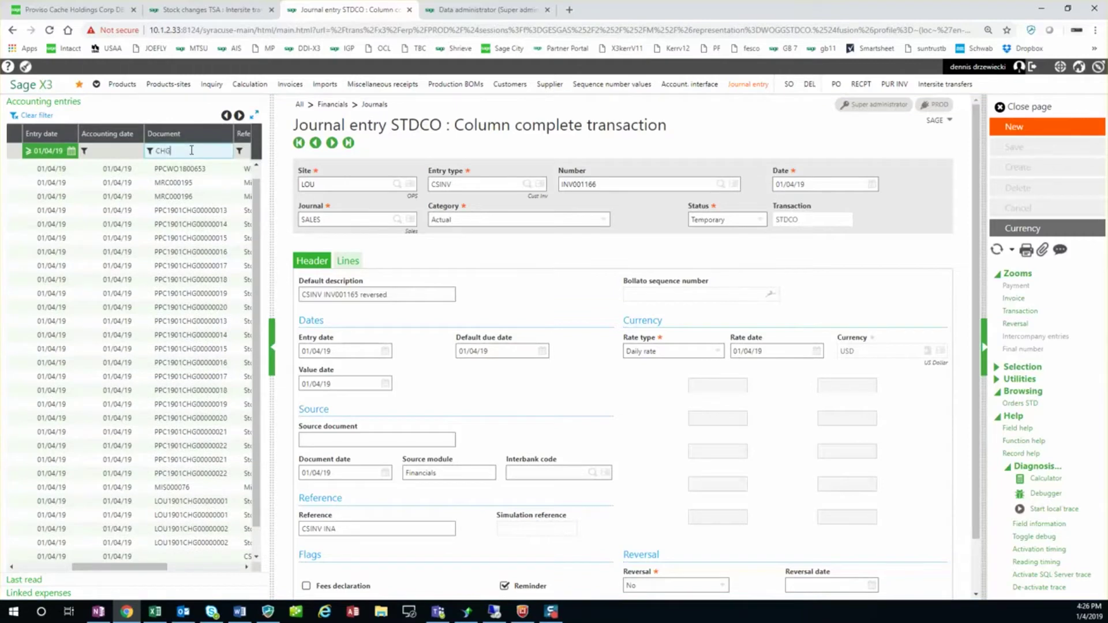
pyautogui.write('CHG')
pyautogui.click(150, 150)
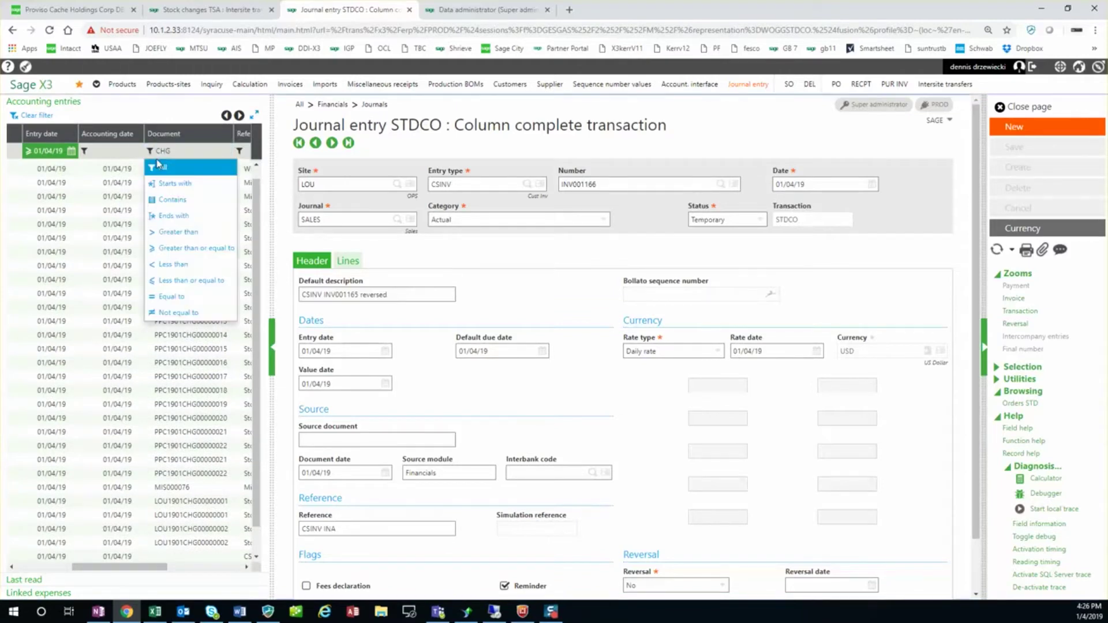
pyautogui.click(174, 209)
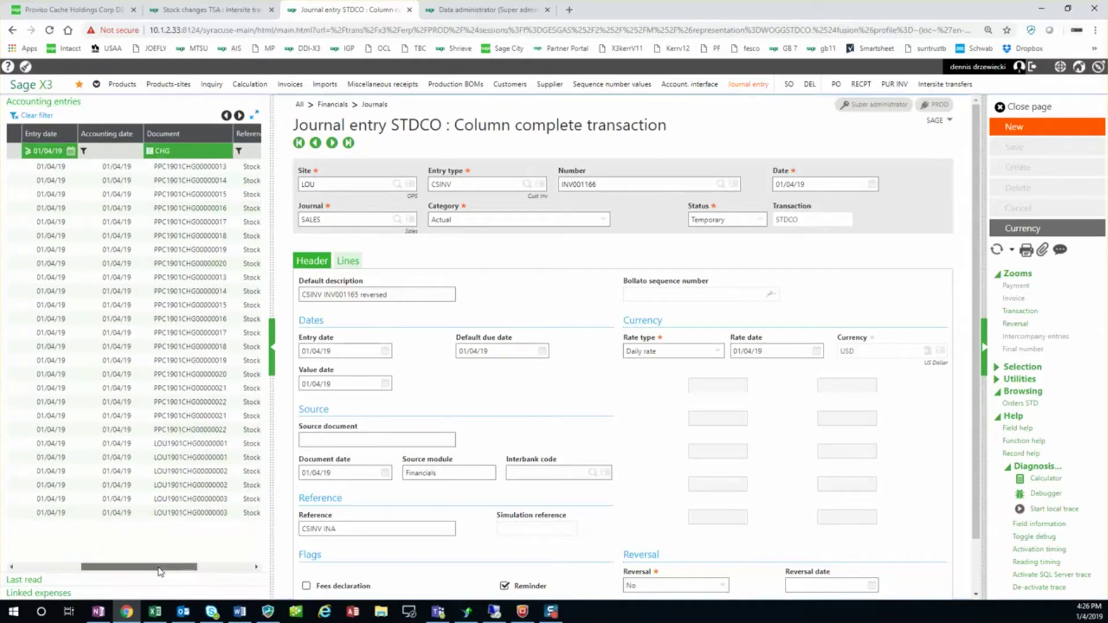
pyautogui.click(185, 499)
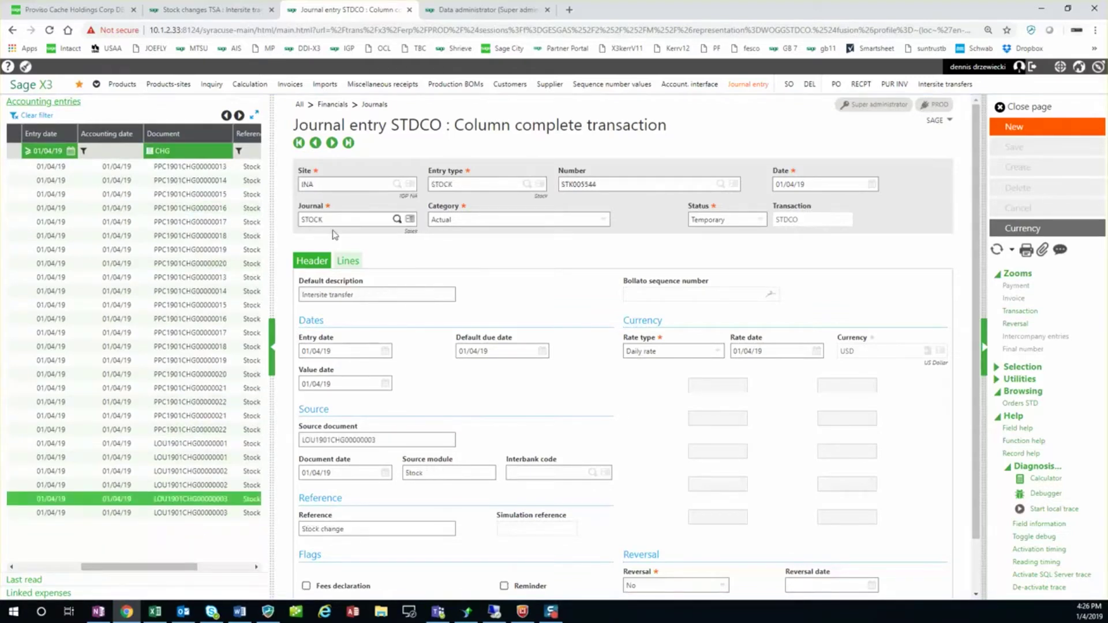
# Check the lines of LOU entry STK005545 (10.10 credit) and INA entry STK005544 (account 1403)
pyautogui.click(348, 263)
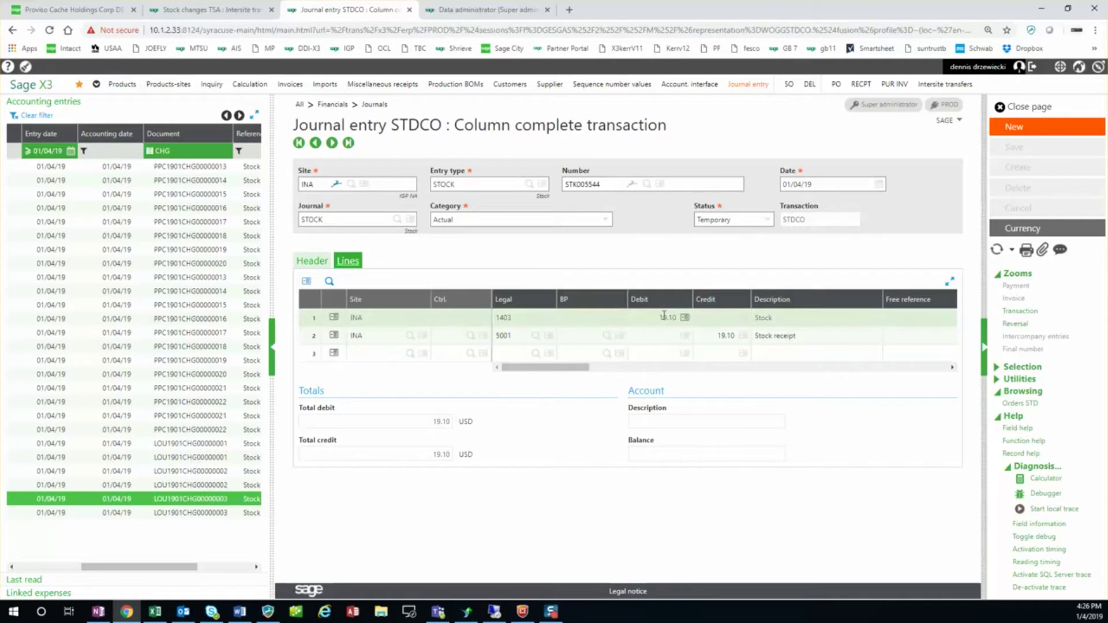
pyautogui.click(203, 514)
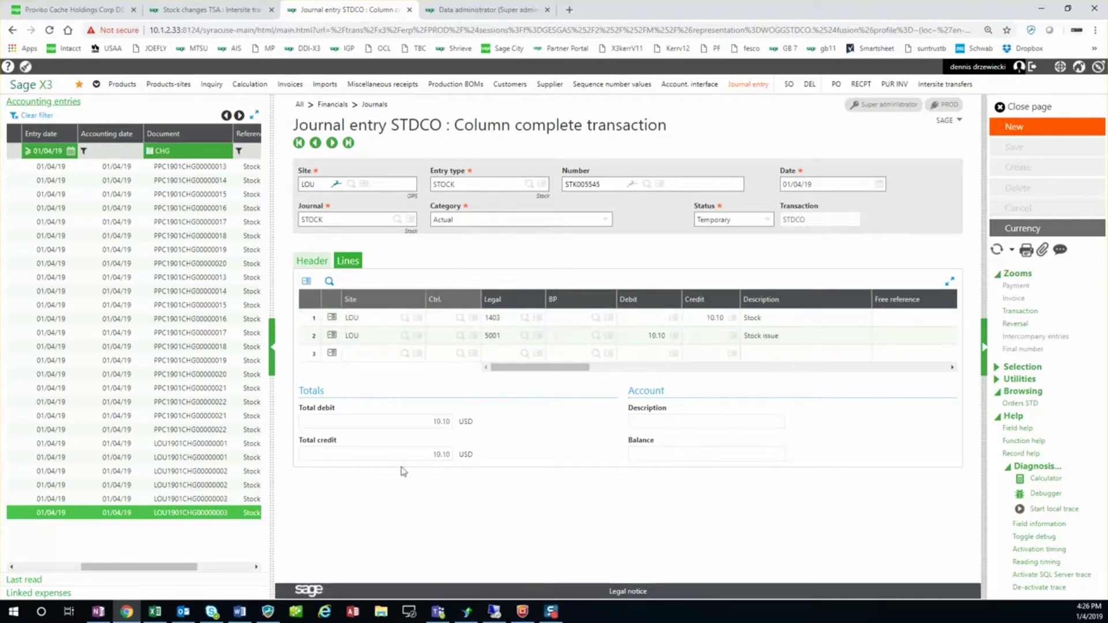
pyautogui.click(715, 317)
pyautogui.click(214, 499)
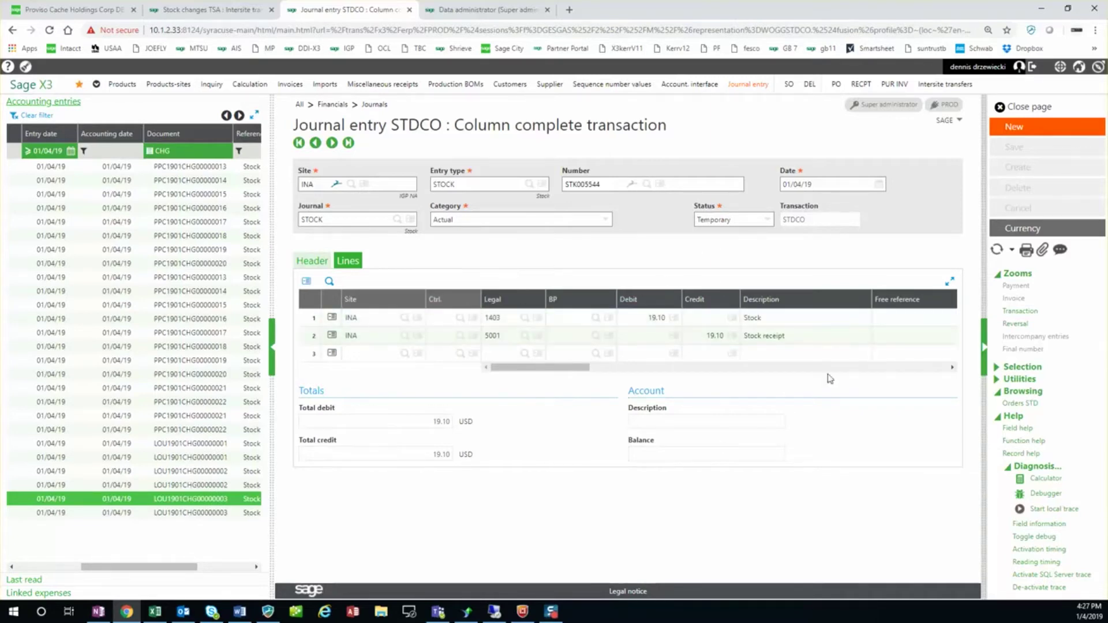
pyautogui.click(492, 317)
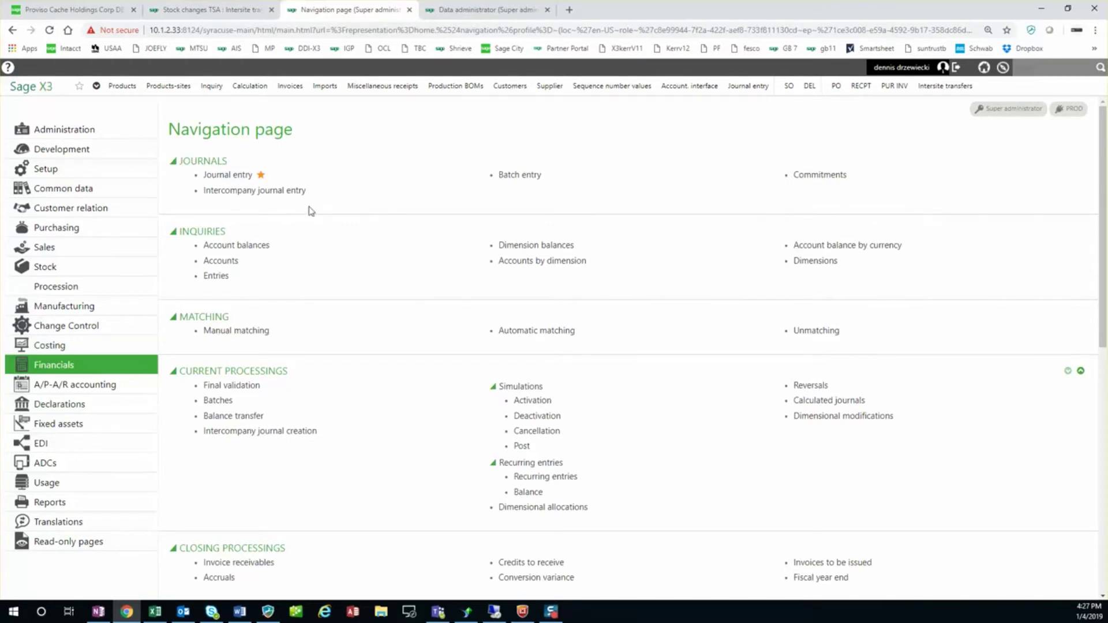
# Review the Sales automatic transfer invoice generation window, then show the Usage functions
pyautogui.click(84, 254)
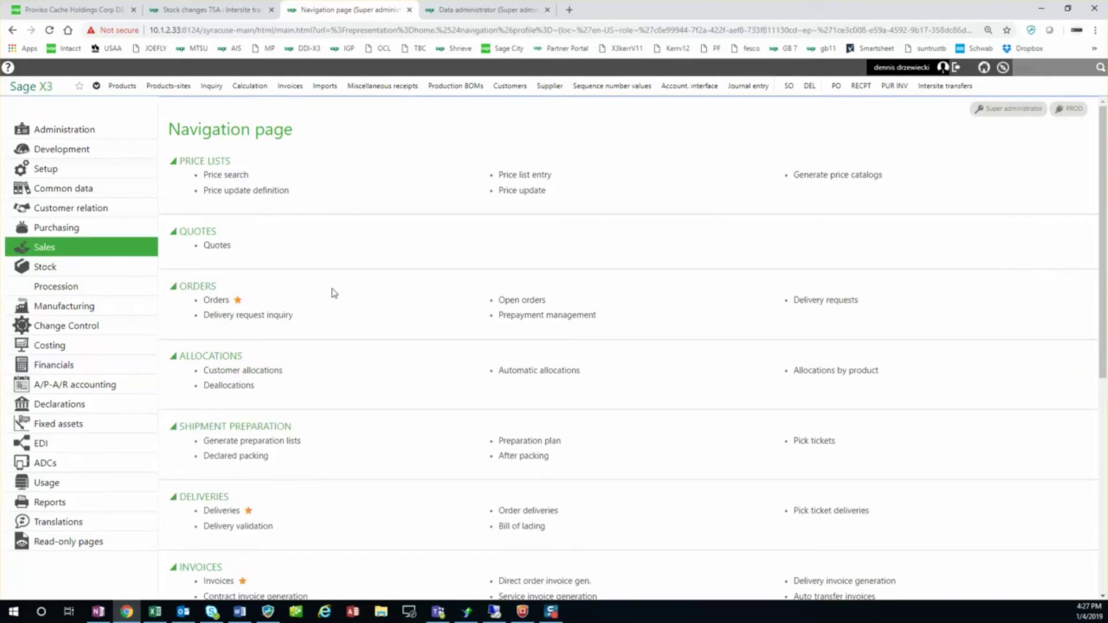
pyautogui.scroll(-2, 334, 293)
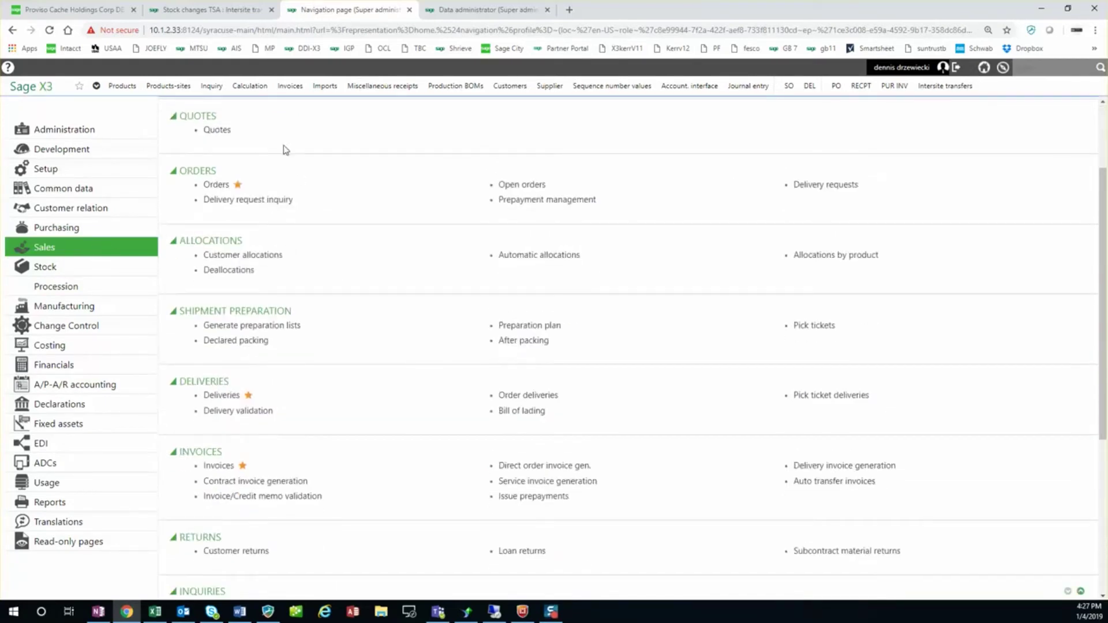
pyautogui.scroll(-2, 277, 378)
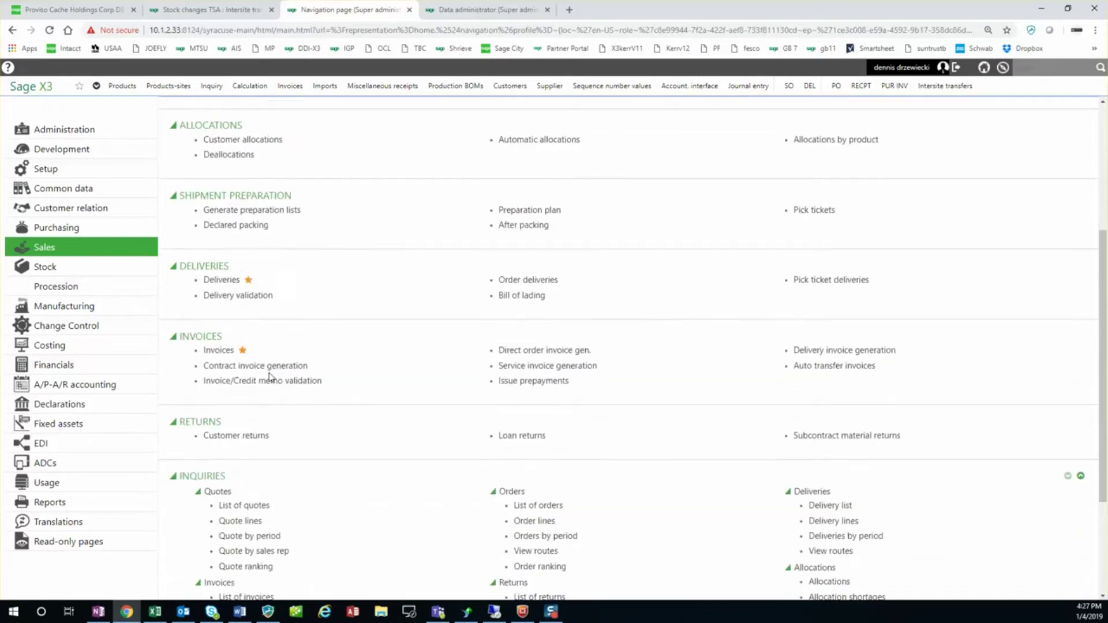
pyautogui.click(864, 371)
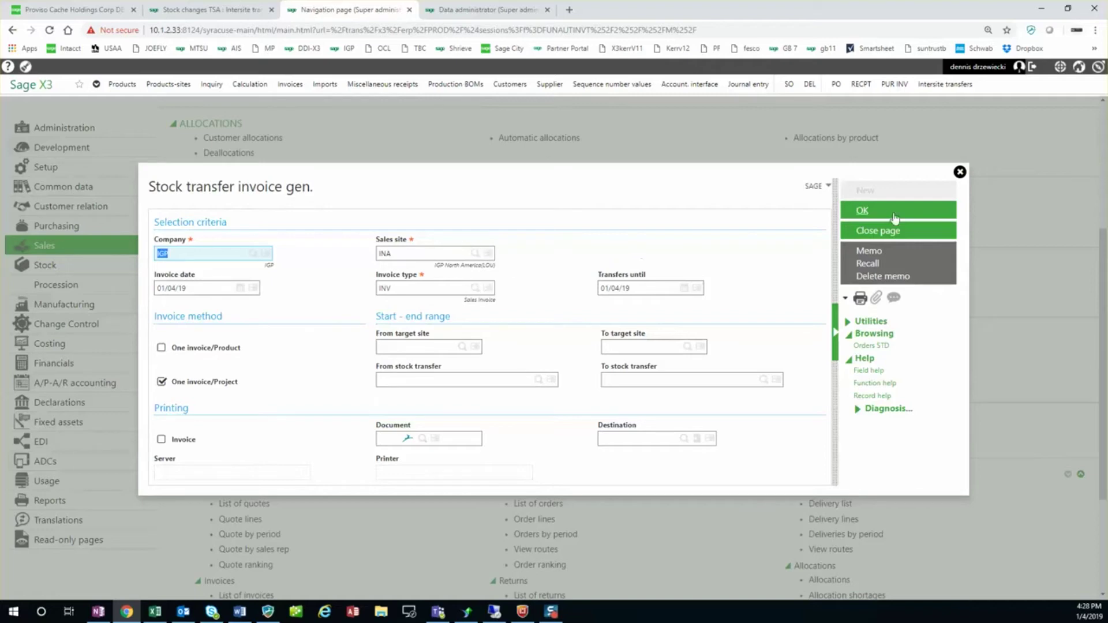
pyautogui.click(889, 233)
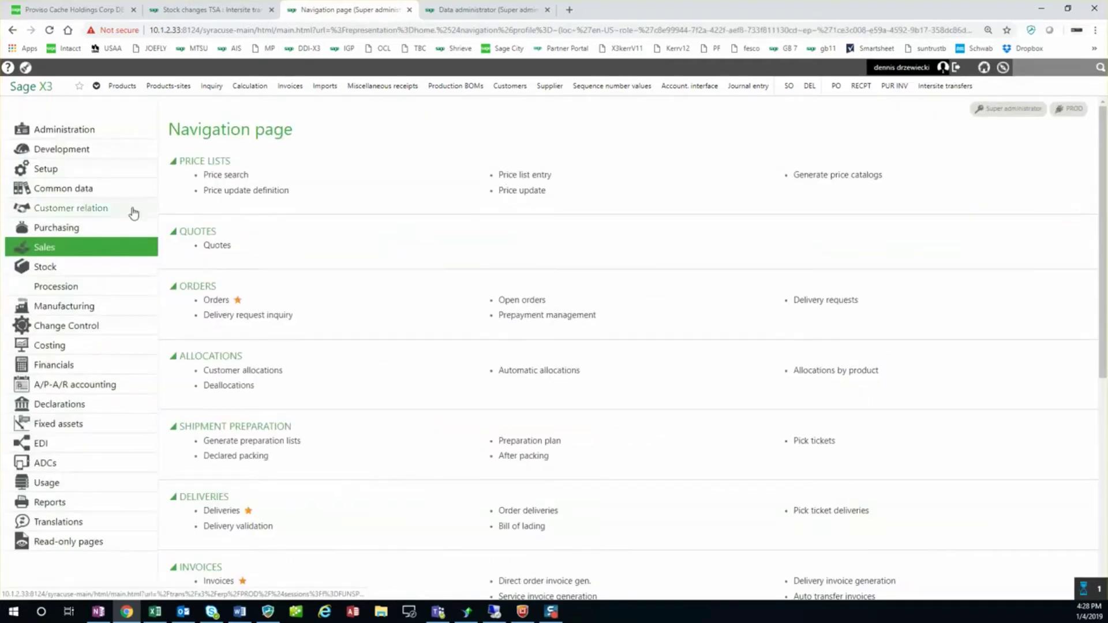
pyautogui.scroll(-4, 151, 283)
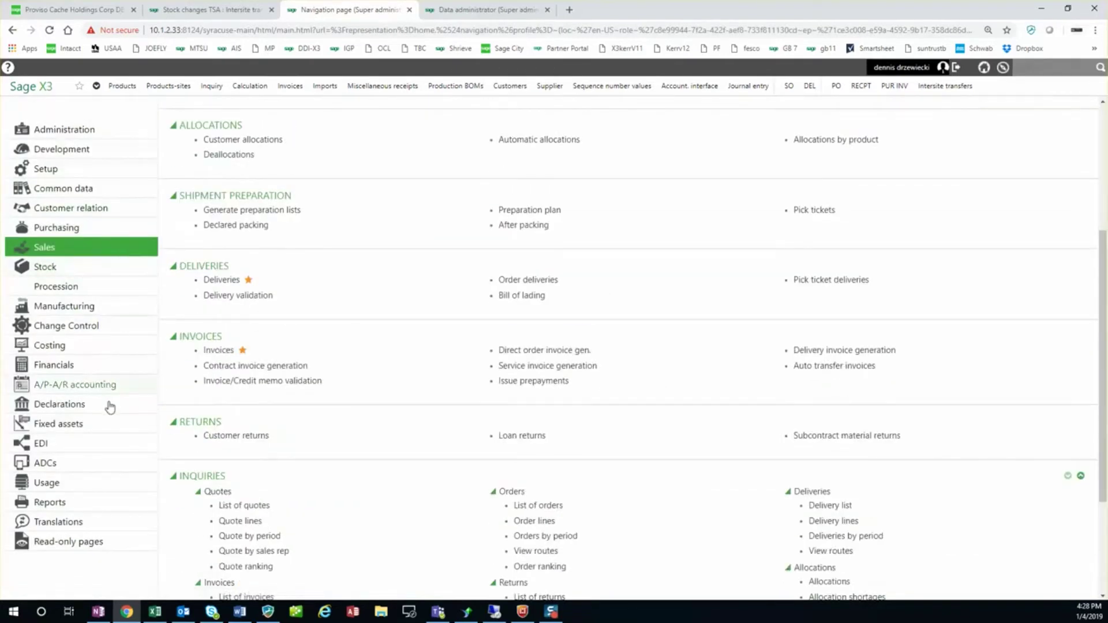
pyautogui.click(112, 488)
pyautogui.scroll(4, 626, 323)
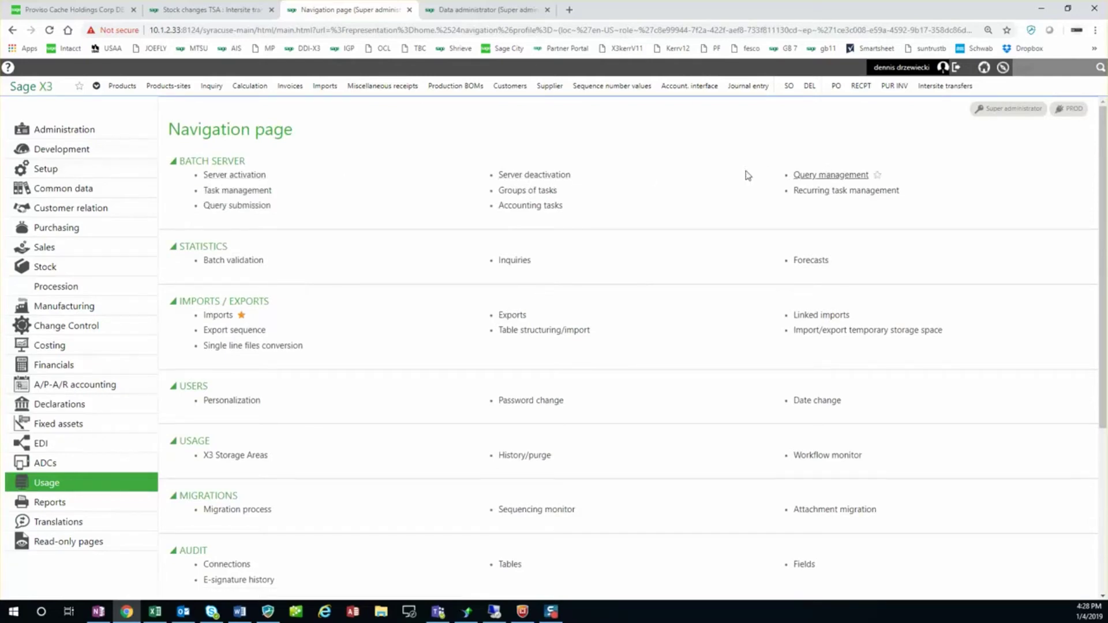
pyautogui.click(263, 190)
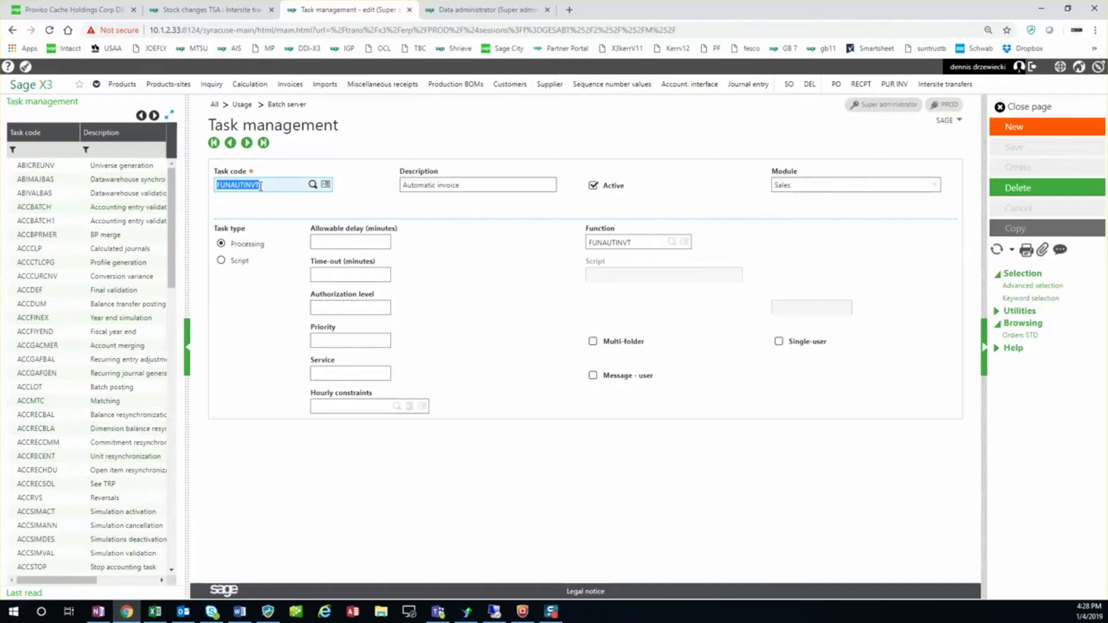
pyautogui.press('Tab')
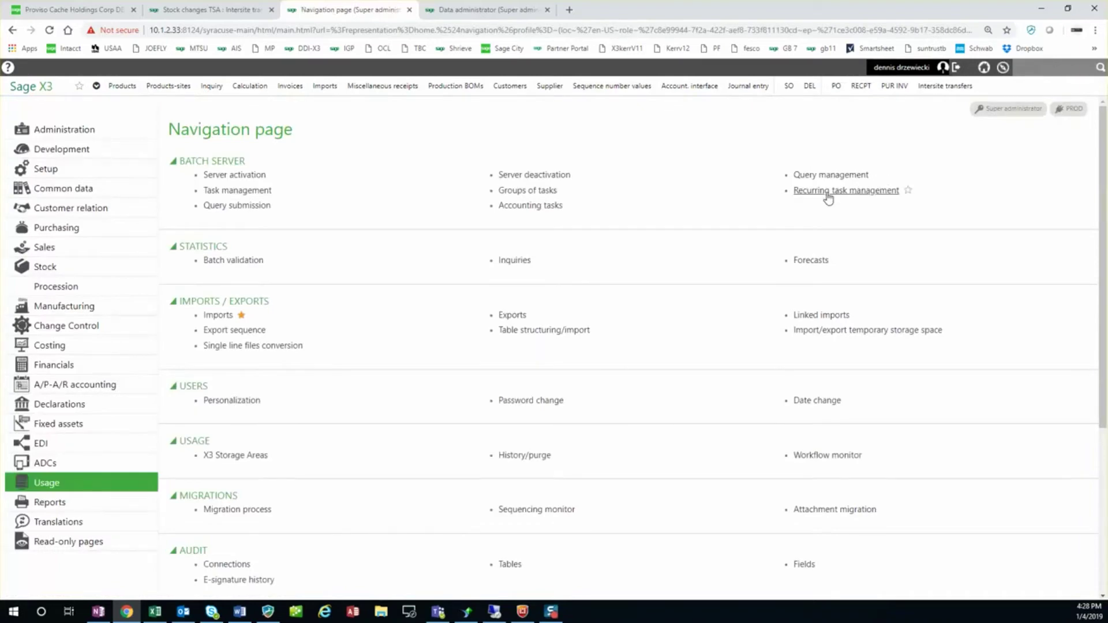
pyautogui.click(828, 196)
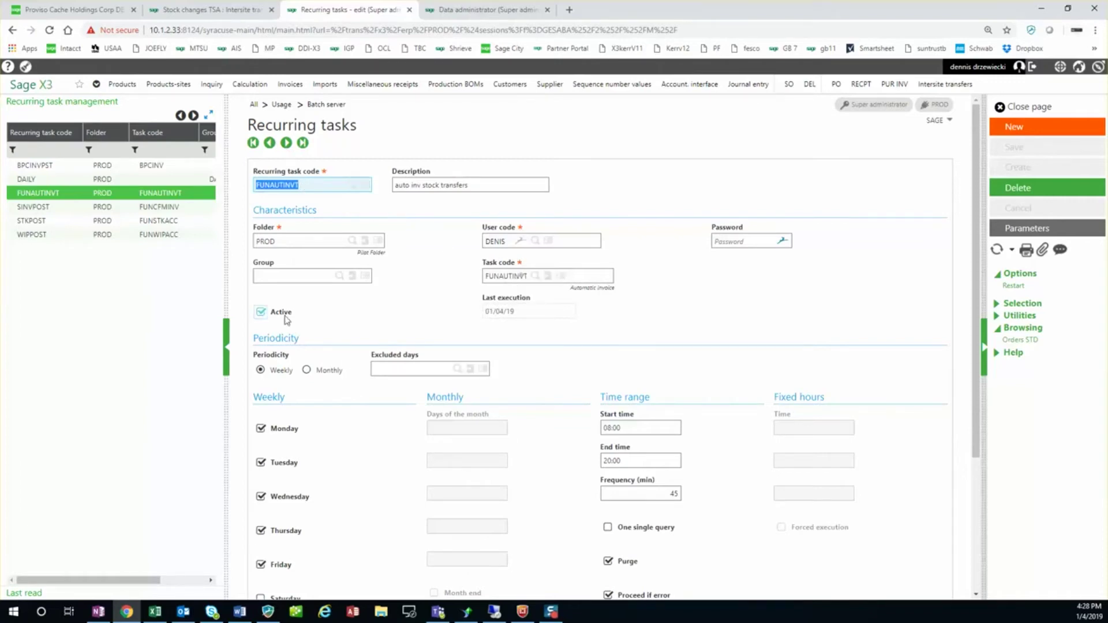
pyautogui.scroll(-3, 637, 268)
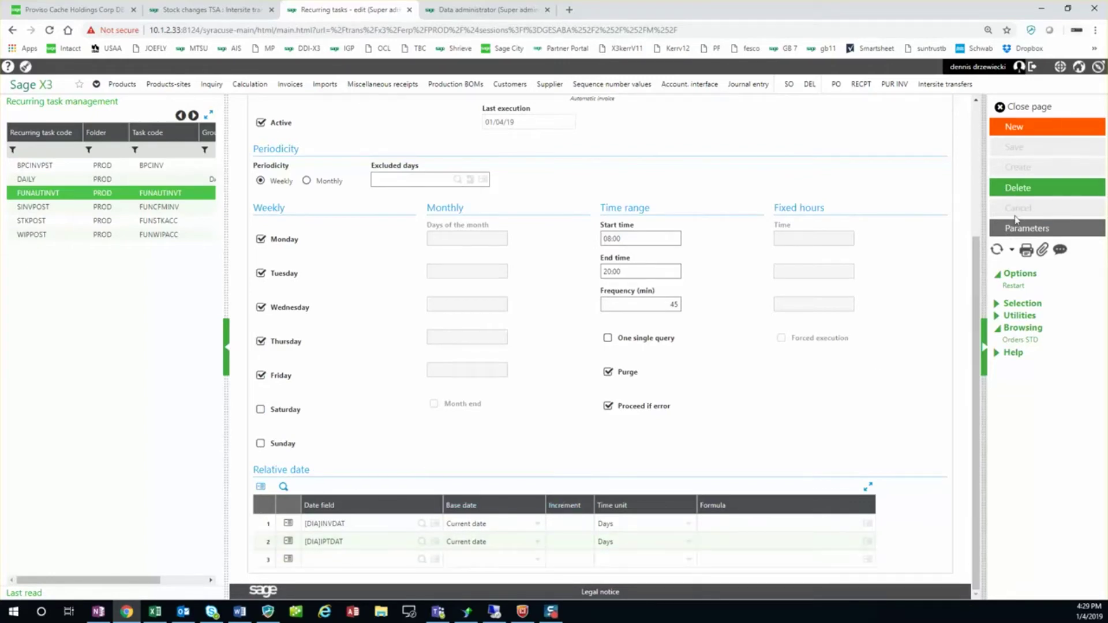
pyautogui.click(1028, 228)
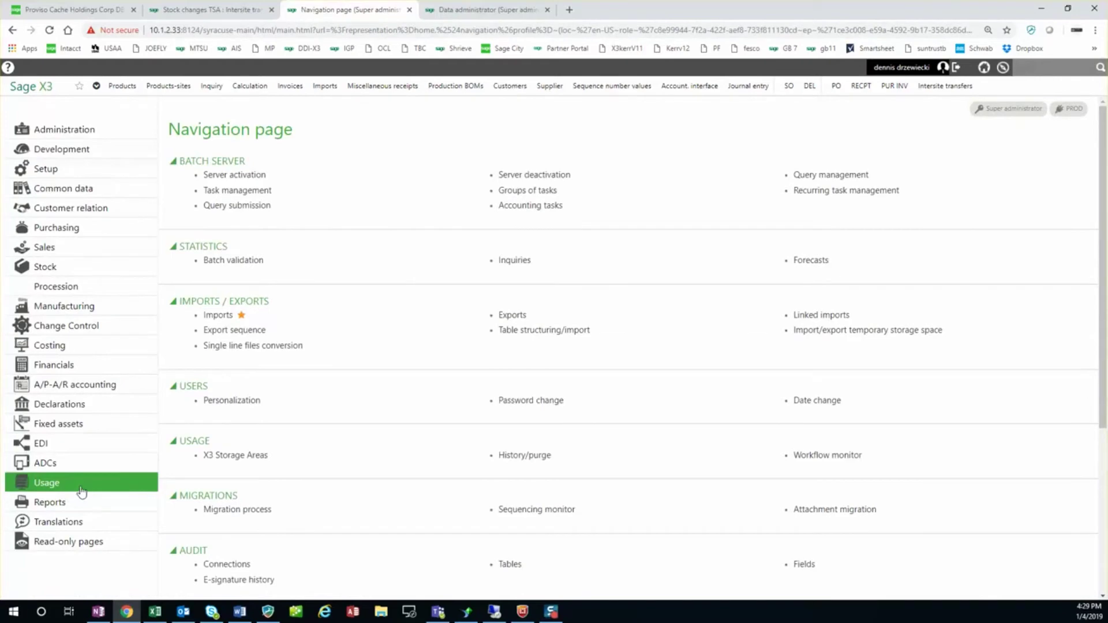
# In Query management, select FUNAUTINVT query 30749 and open its Modification window
pyautogui.click(811, 178)
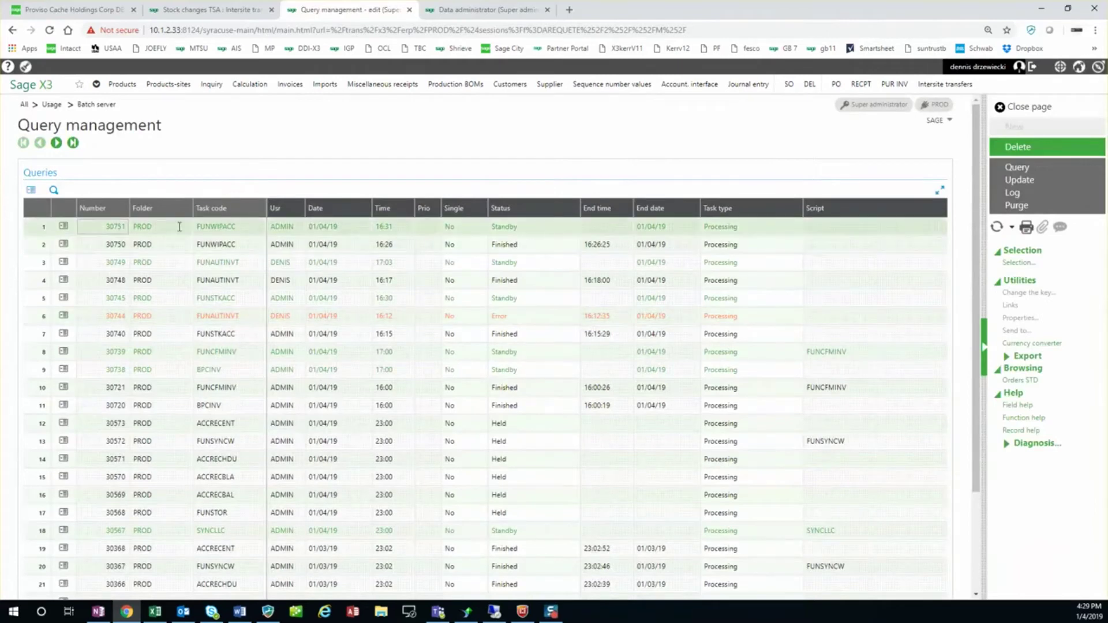
pyautogui.click(39, 265)
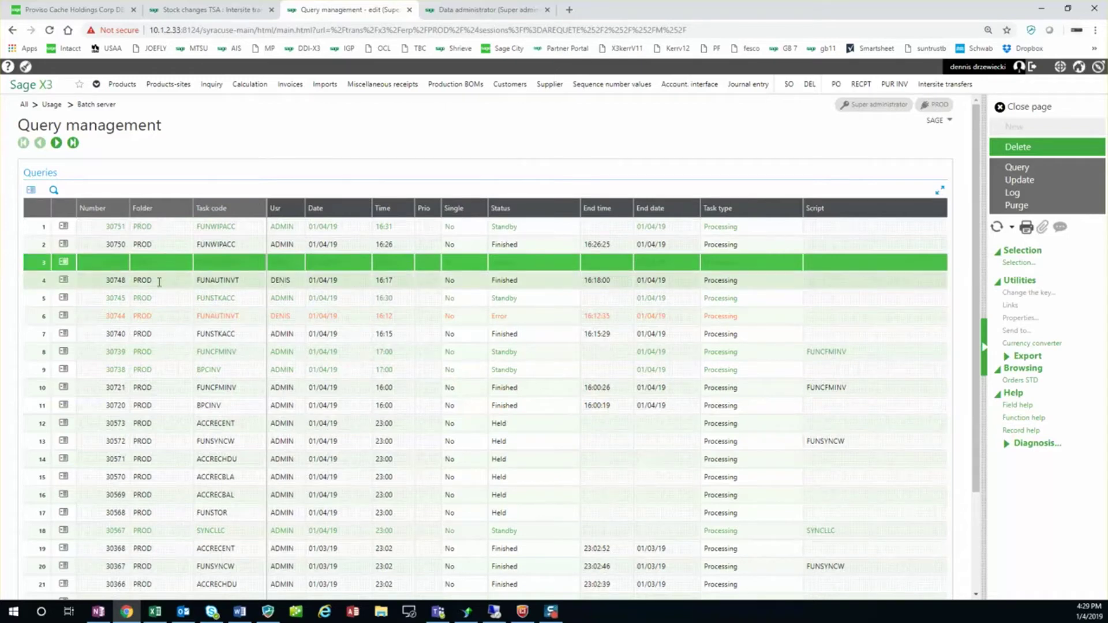
pyautogui.click(36, 283)
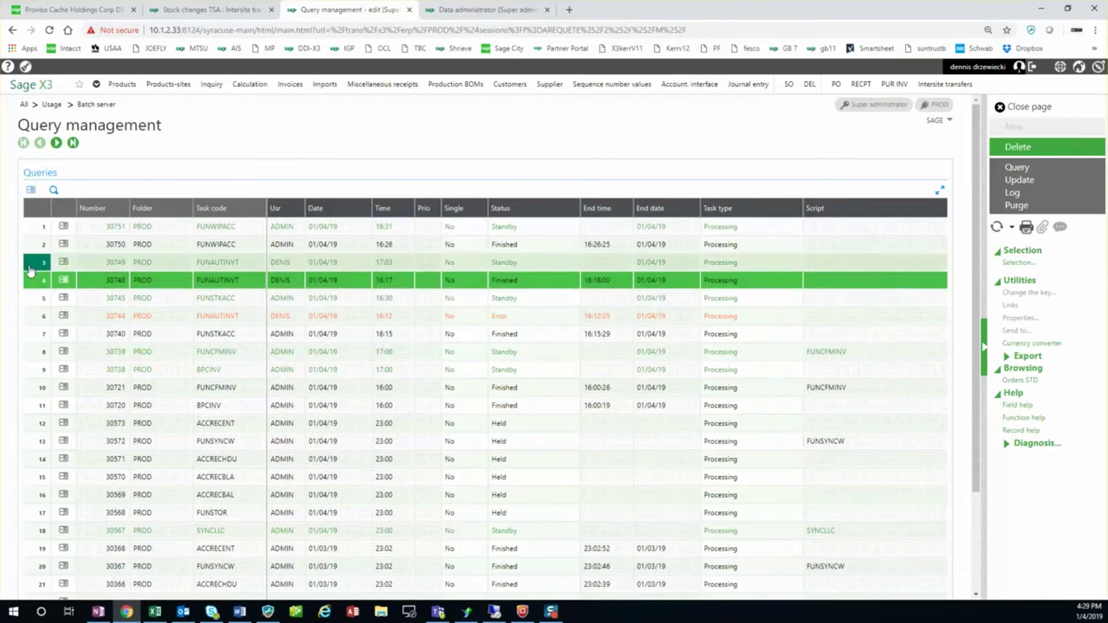
pyautogui.click(31, 268)
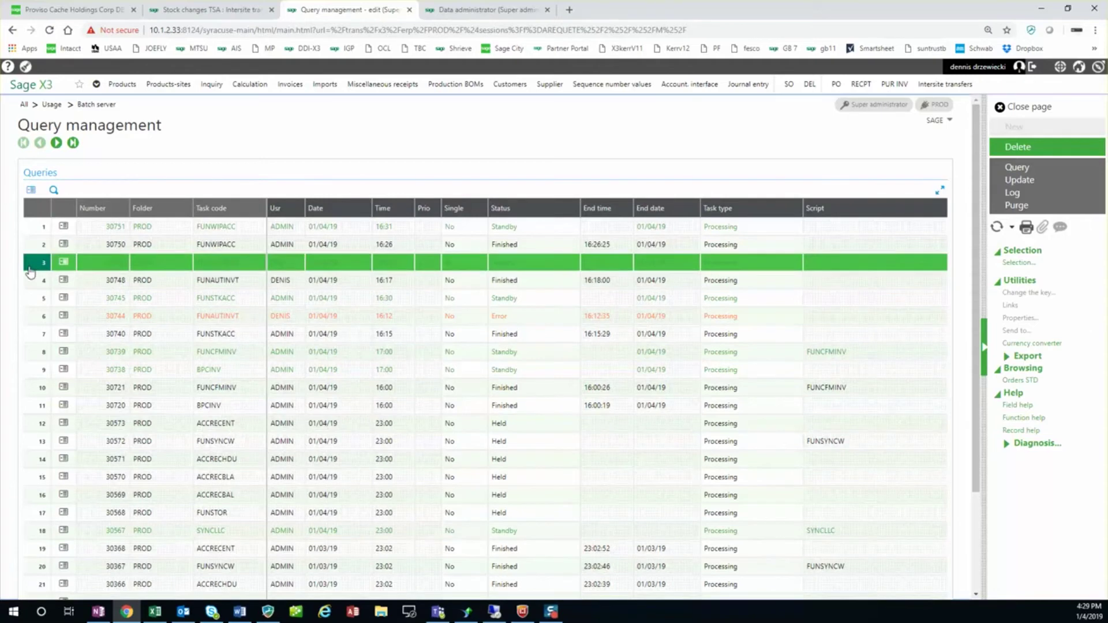
pyautogui.click(29, 282)
pyautogui.click(28, 271)
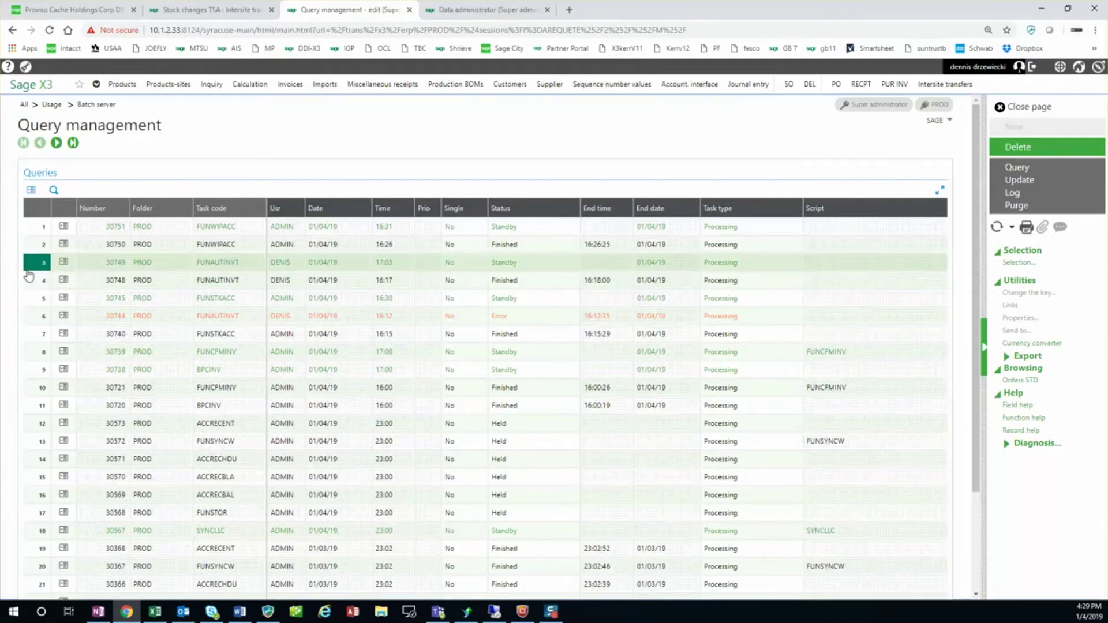
pyautogui.click(62, 263)
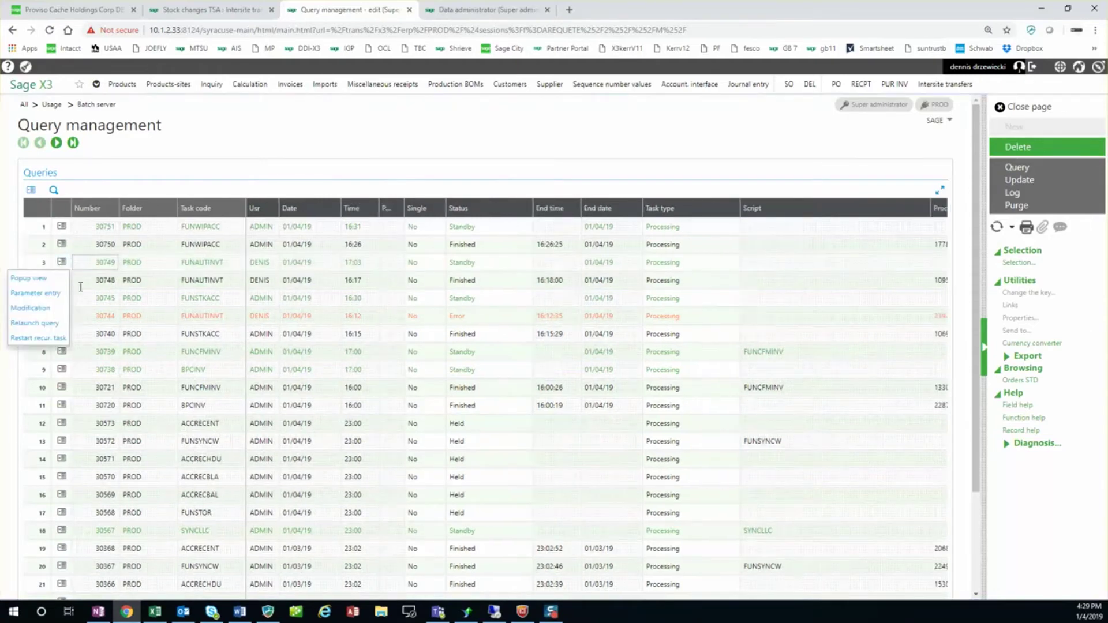
pyautogui.click(31, 308)
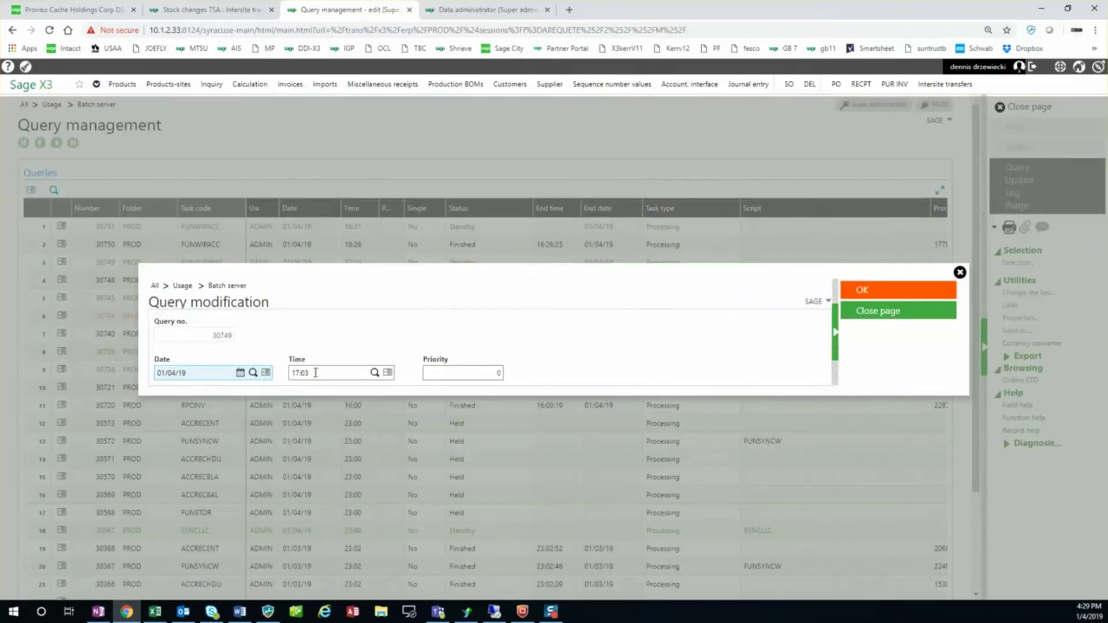
# Change query 30749's run time from 17:03 to 16:30 and save
pyautogui.click(296, 373)
pyautogui.doubleClick(298, 373)
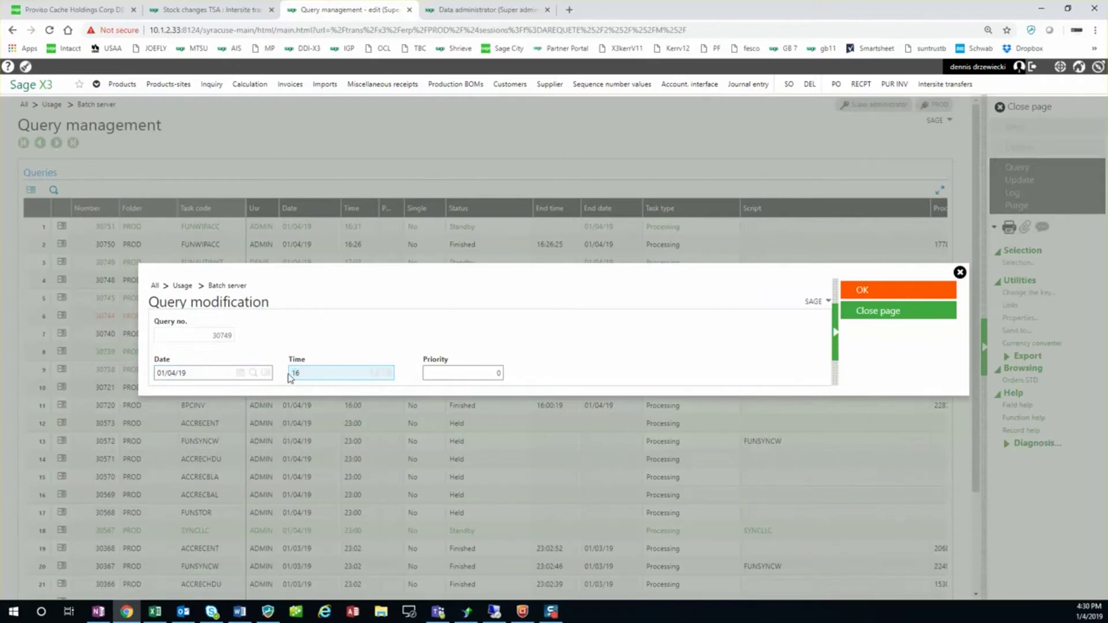
pyautogui.press('Return')
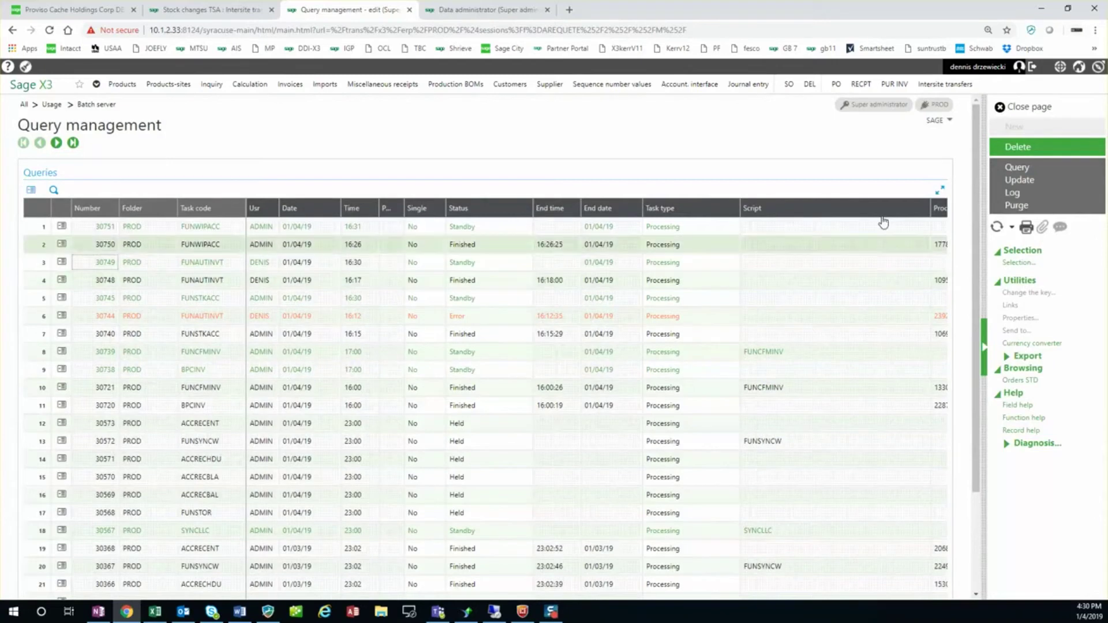
# Refresh the query list and read the run log of query 30749, which ended in Error
pyautogui.click(1033, 181)
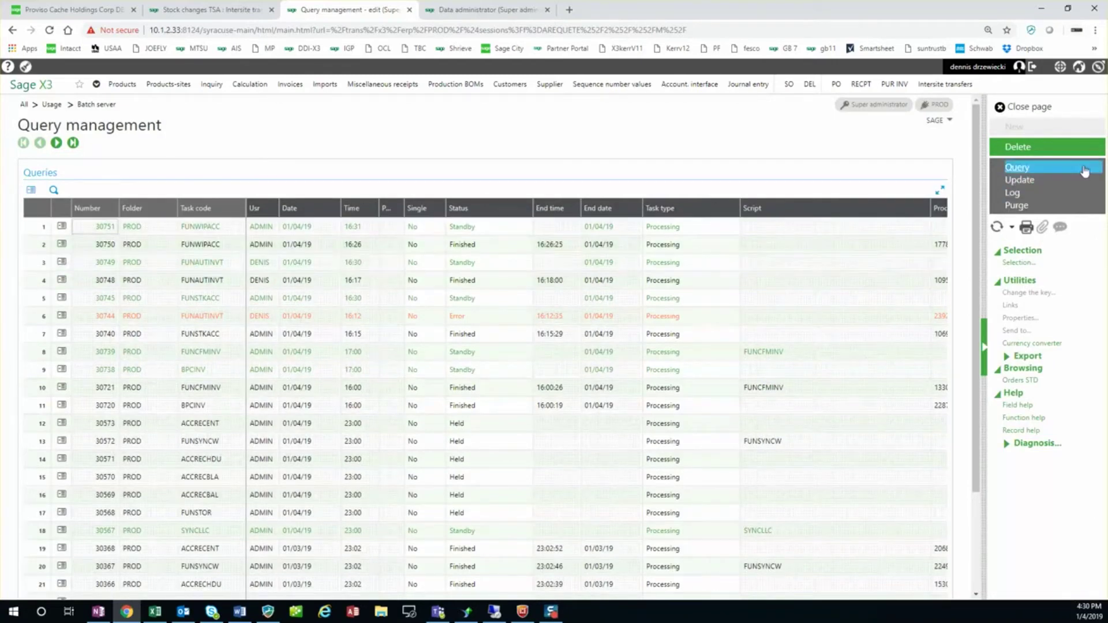
pyautogui.click(1020, 180)
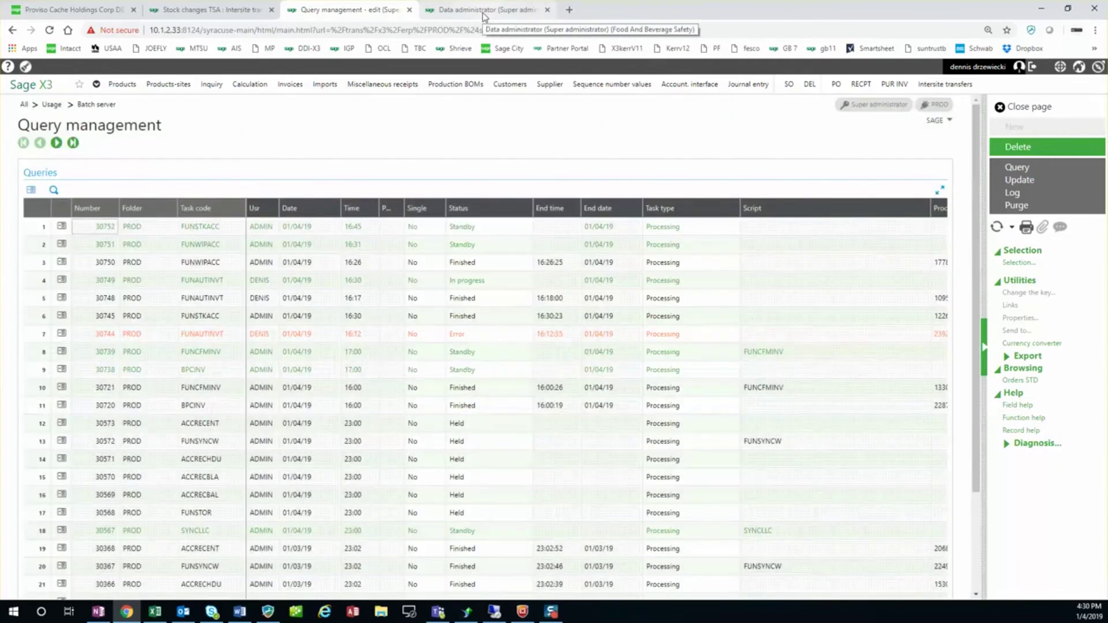
pyautogui.click(228, 12)
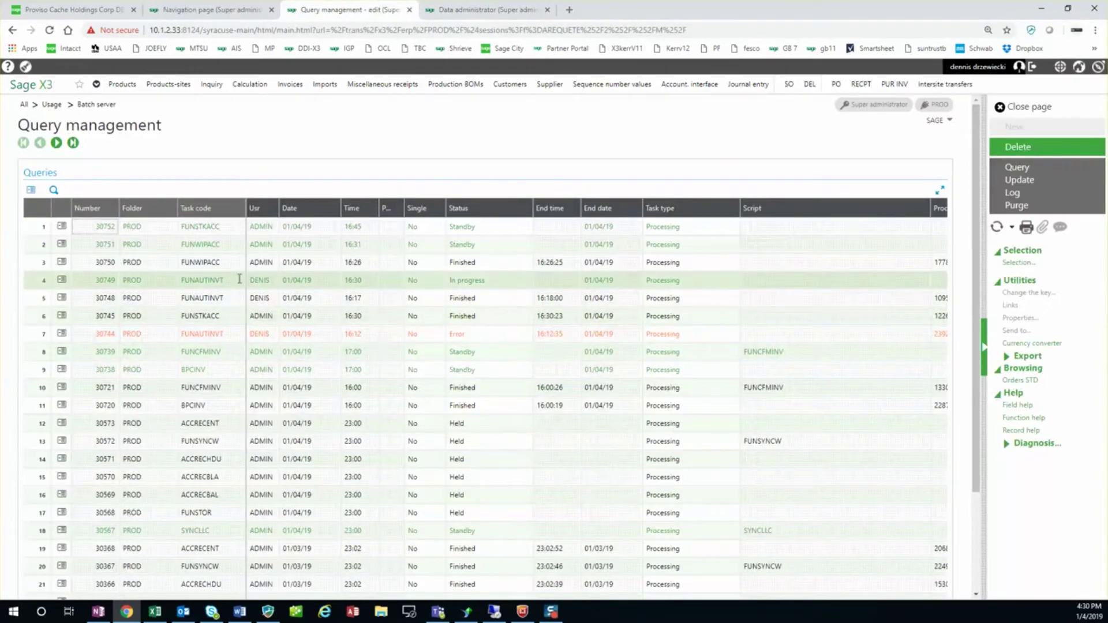
pyautogui.click(1020, 180)
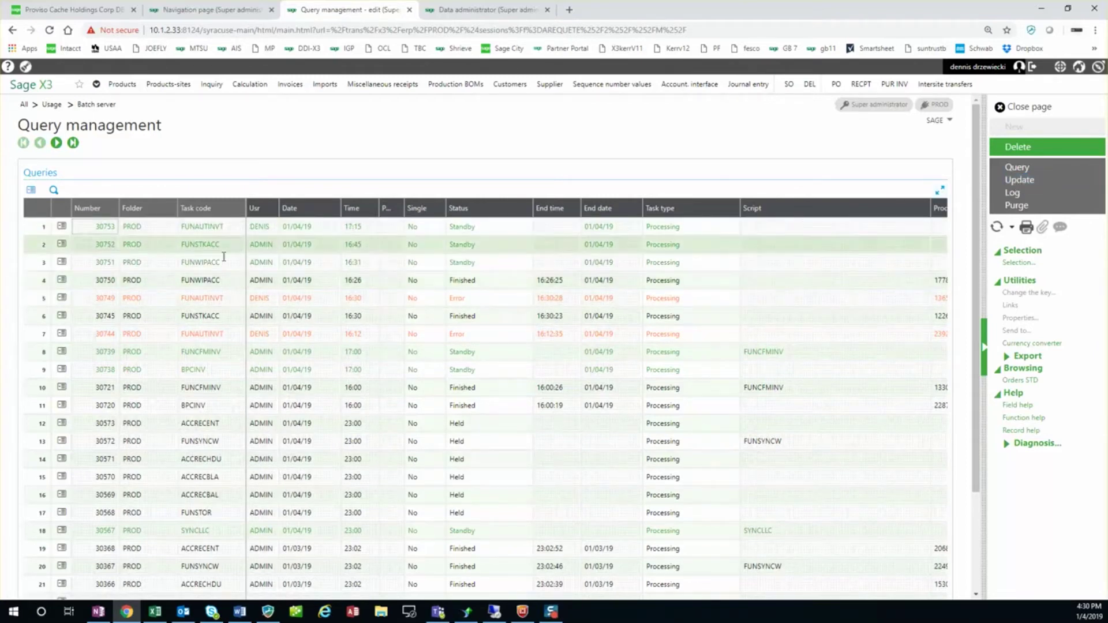
pyautogui.click(61, 298)
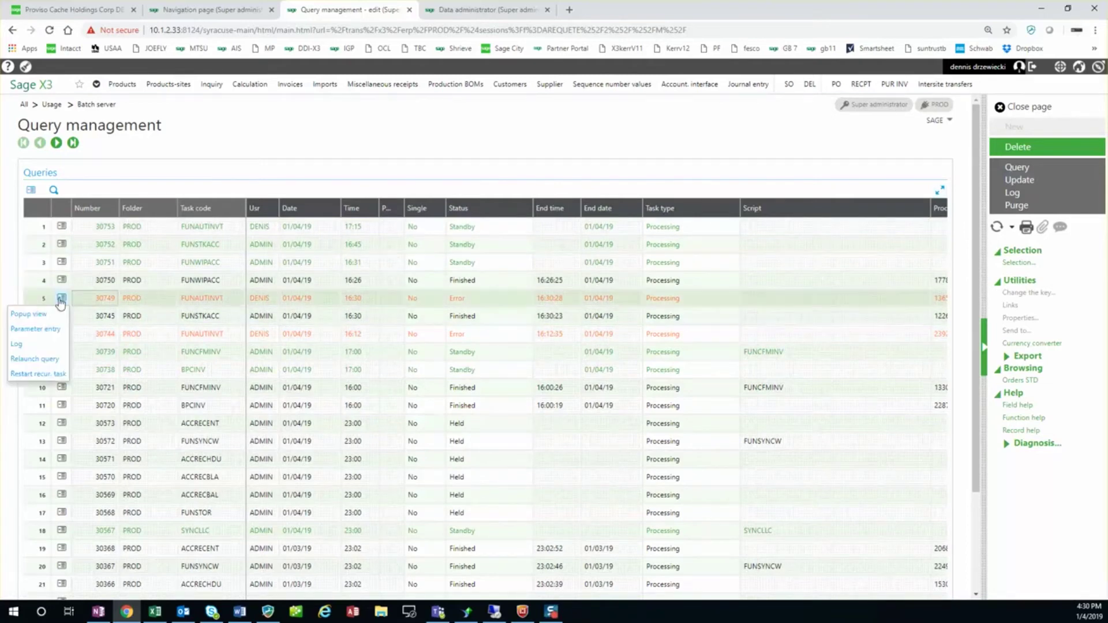
pyautogui.click(23, 344)
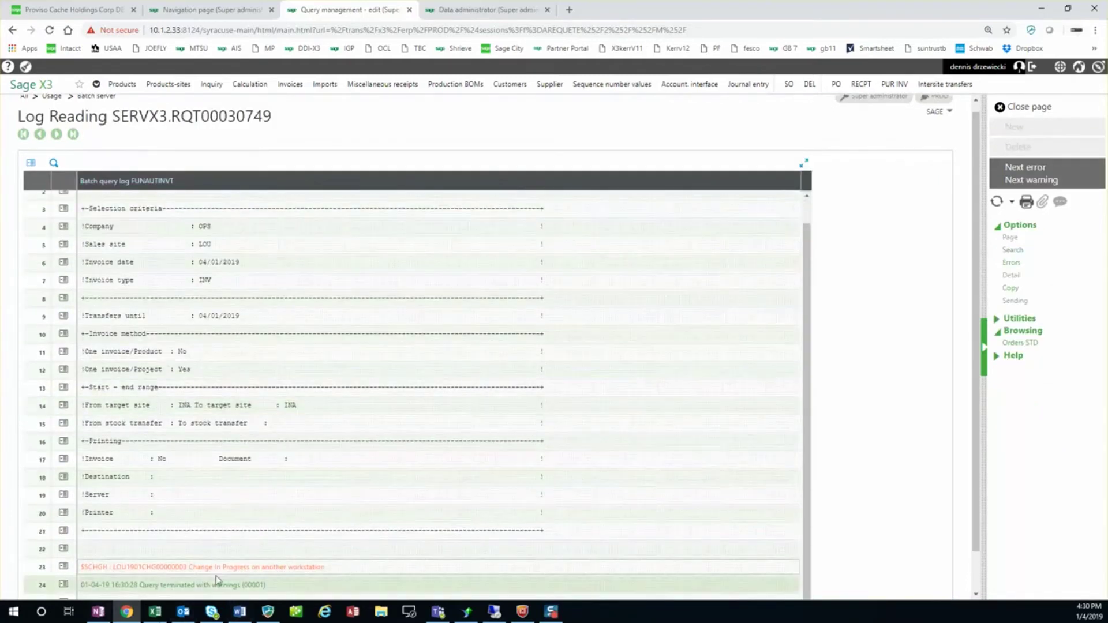
pyautogui.click(1030, 108)
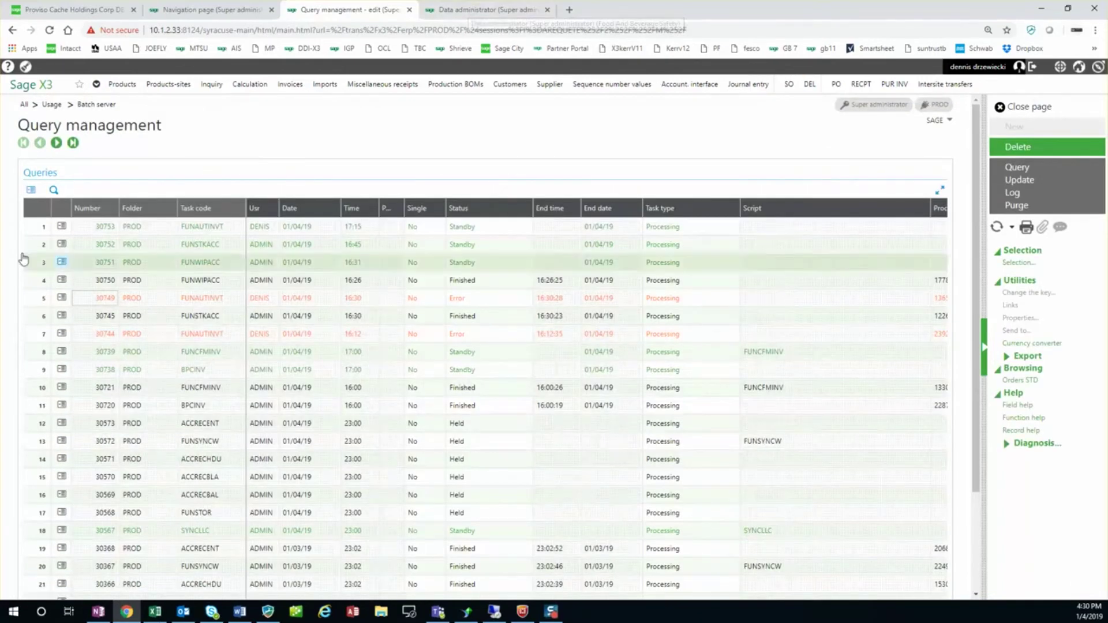
# Reschedule FUNAUTINVT query 30753 to start at 16:31 instead of 17:15
pyautogui.click(60, 228)
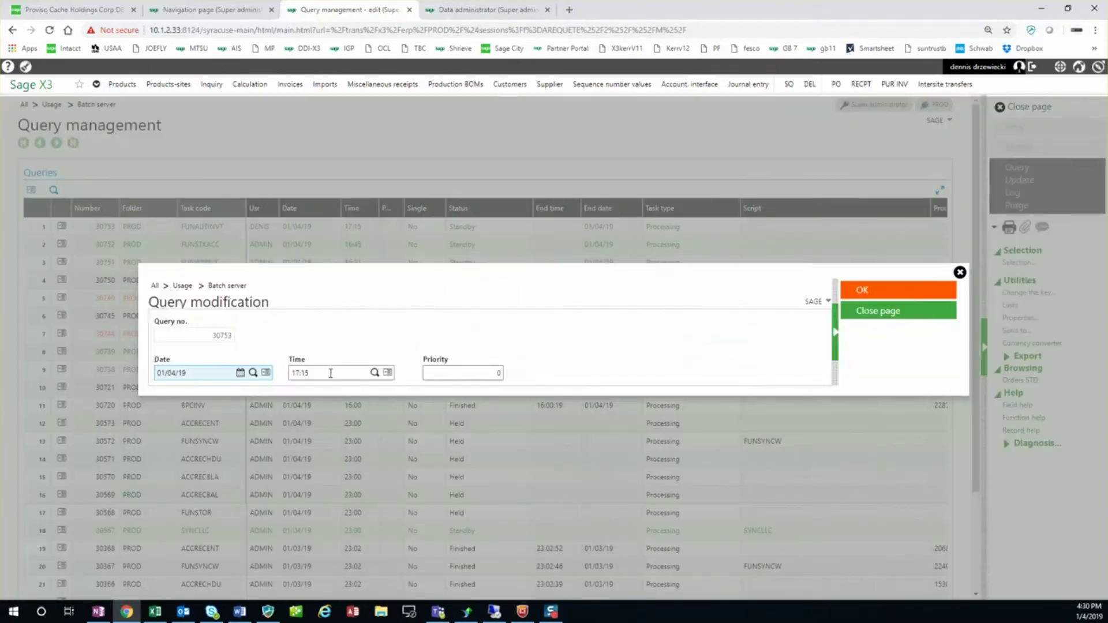
pyautogui.press('Tab')
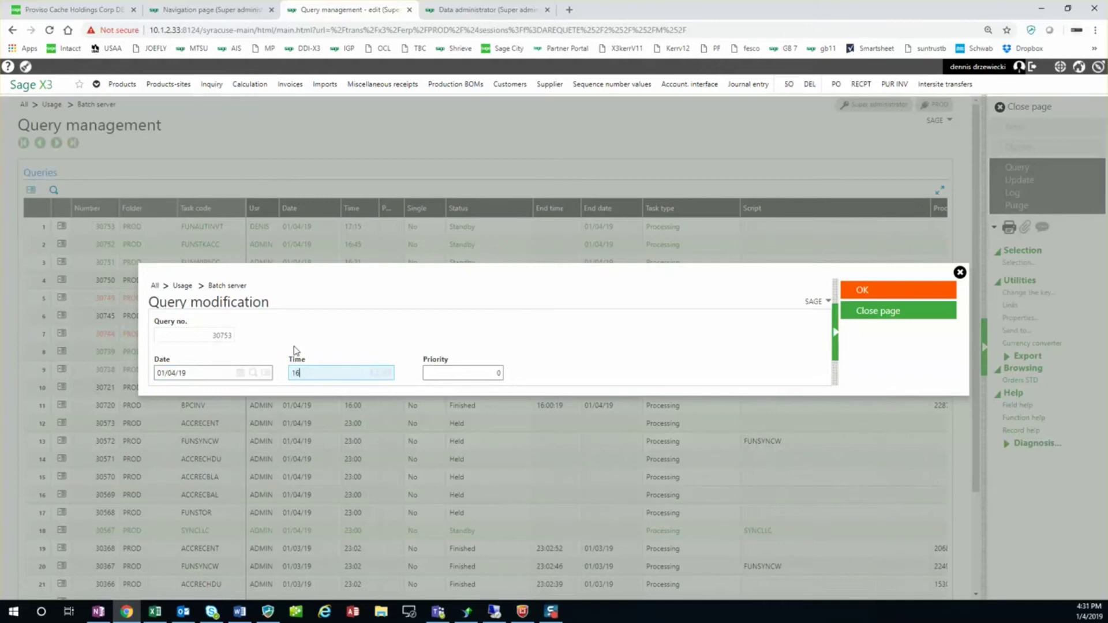
pyautogui.press('Return')
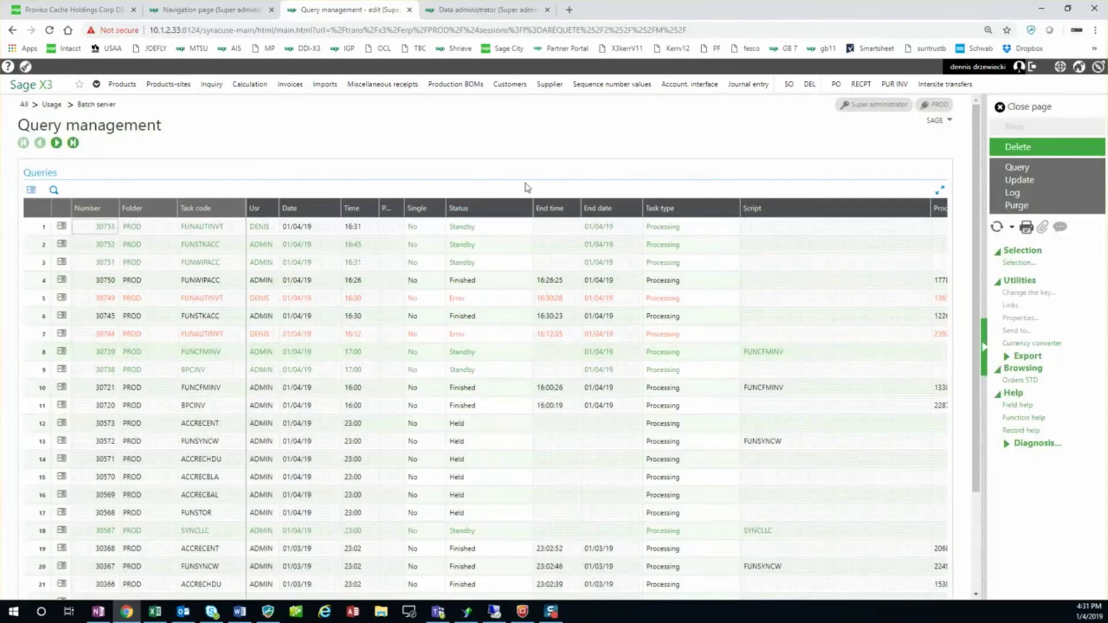
# Open Sales invoices using the ALL Full entry invoice transaction
pyautogui.click(504, 8)
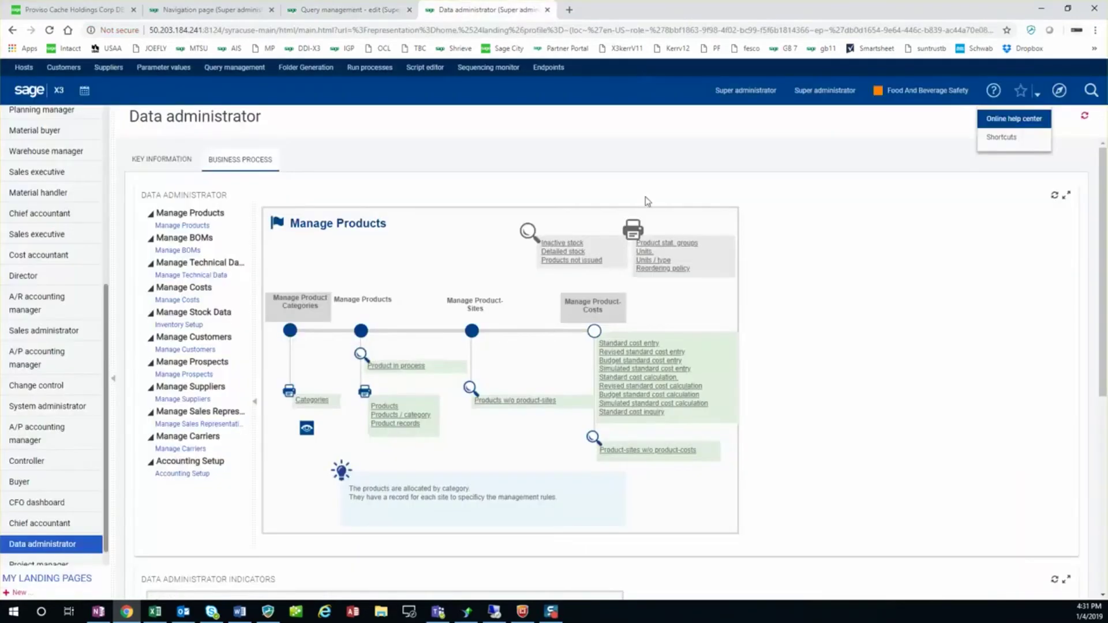
pyautogui.click(346, 9)
pyautogui.click(217, 10)
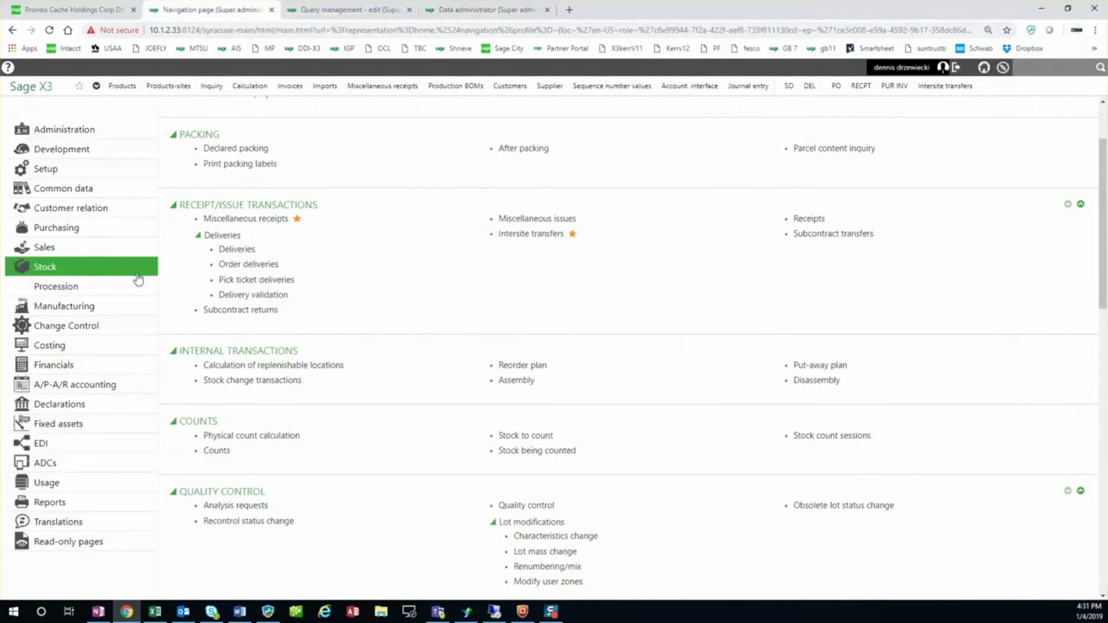
pyautogui.click(102, 247)
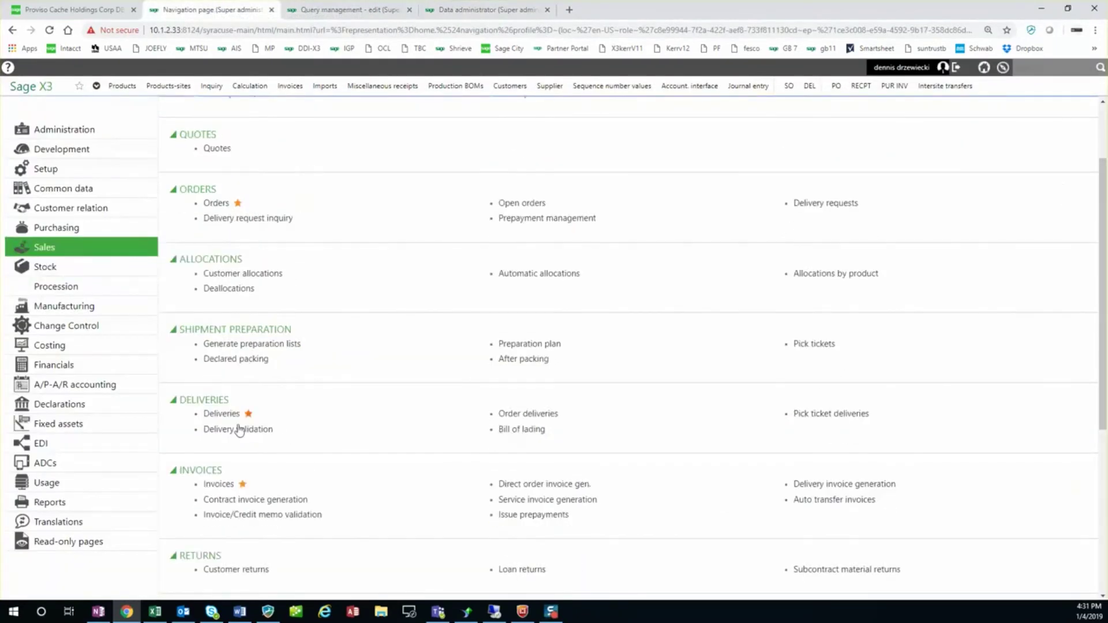
pyautogui.click(231, 485)
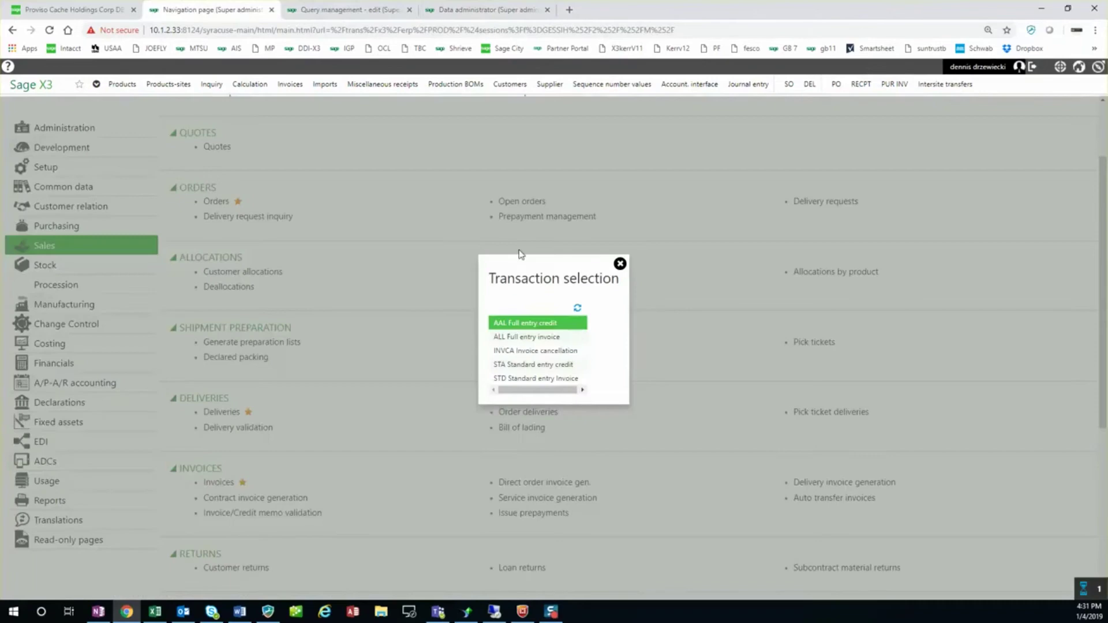
pyautogui.click(534, 337)
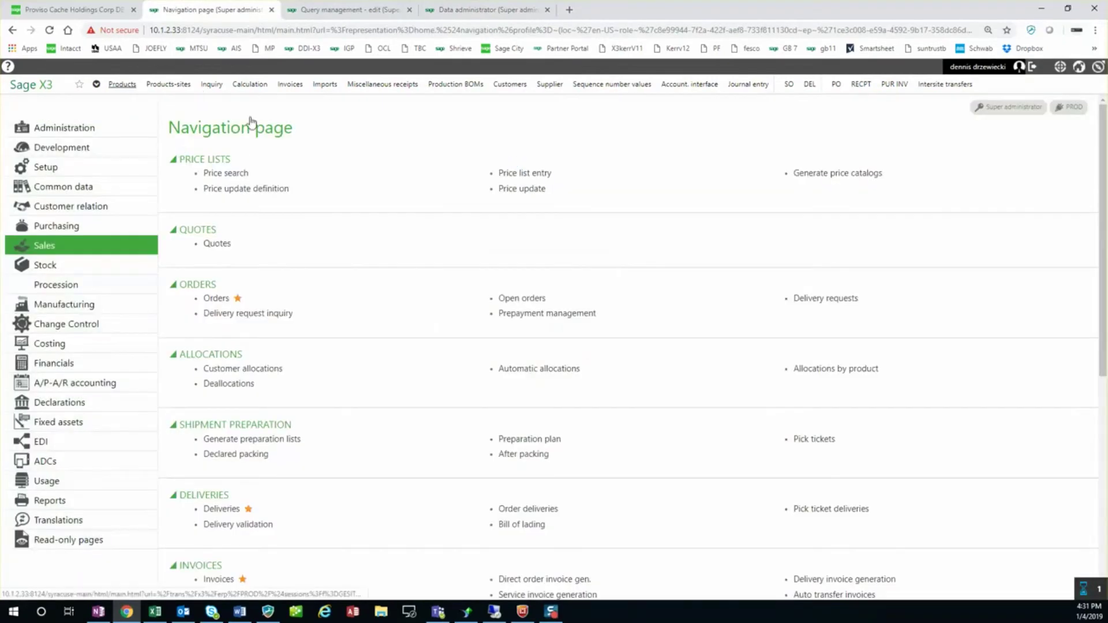
# Filter the invoice list to invoice date 01/04/19
pyautogui.click(218, 153)
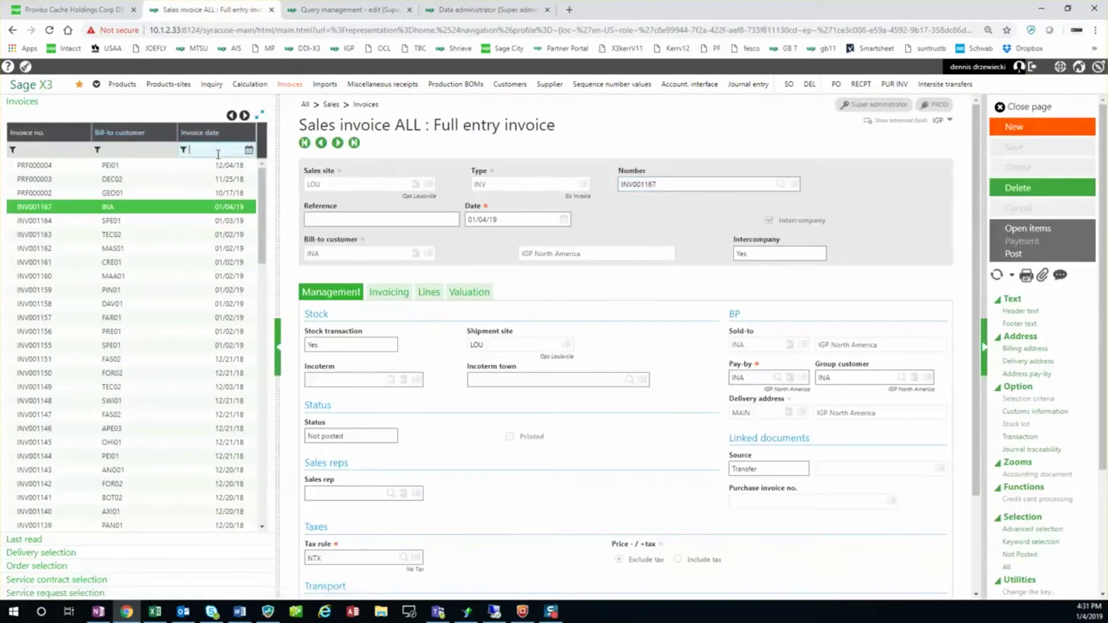
pyautogui.click(249, 151)
pyautogui.click(201, 291)
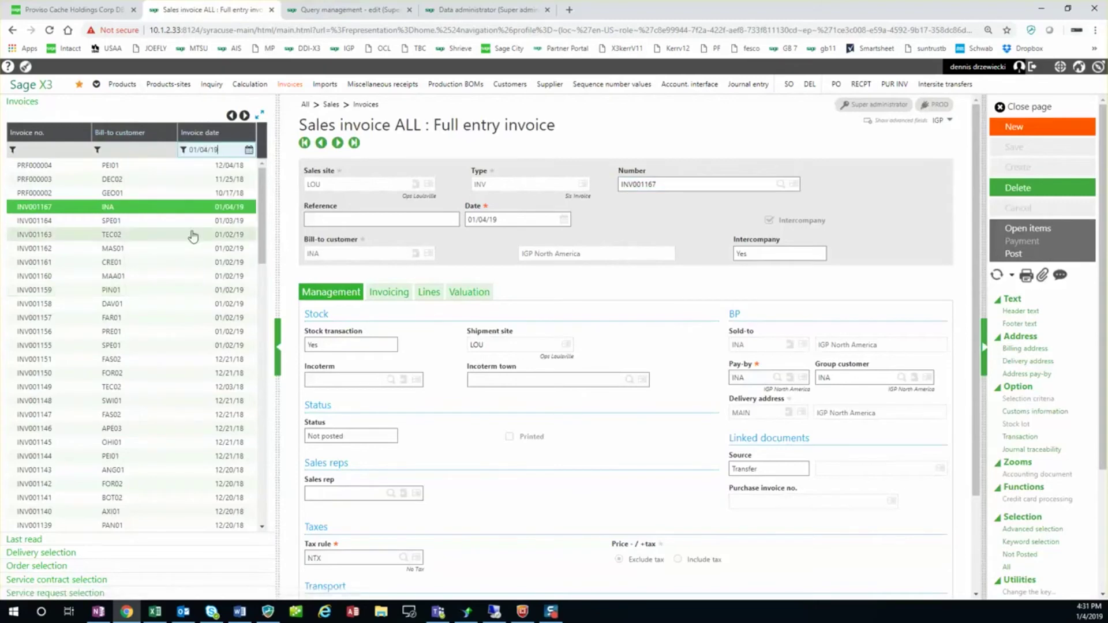
pyautogui.press('Return')
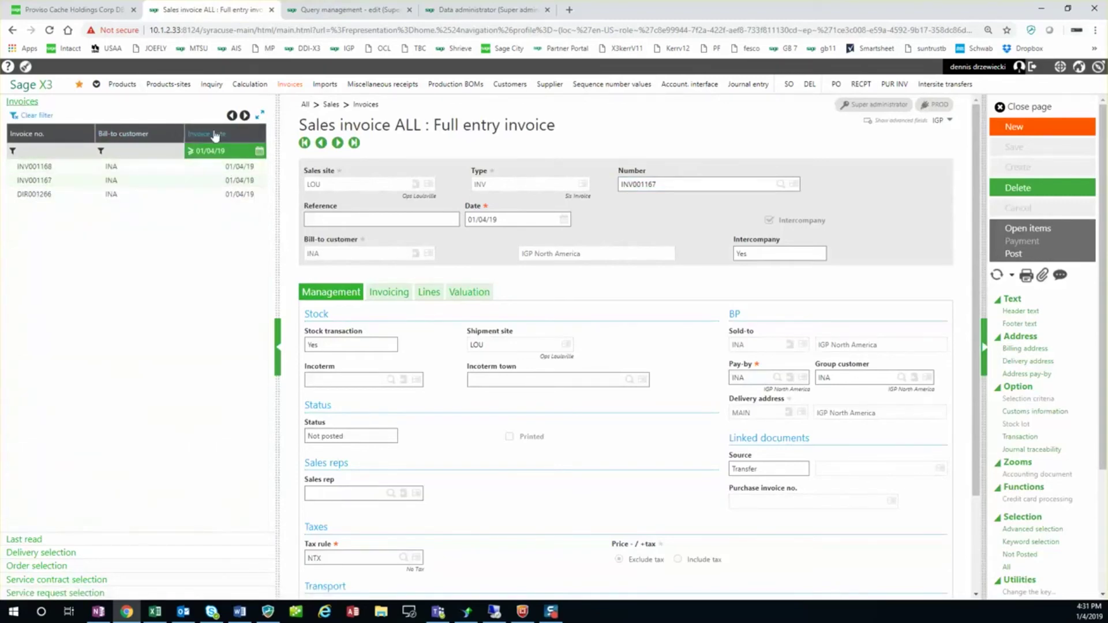
# Open invoice INV001168 and view its lines, briefly comparing with INV001167
pyautogui.click(114, 167)
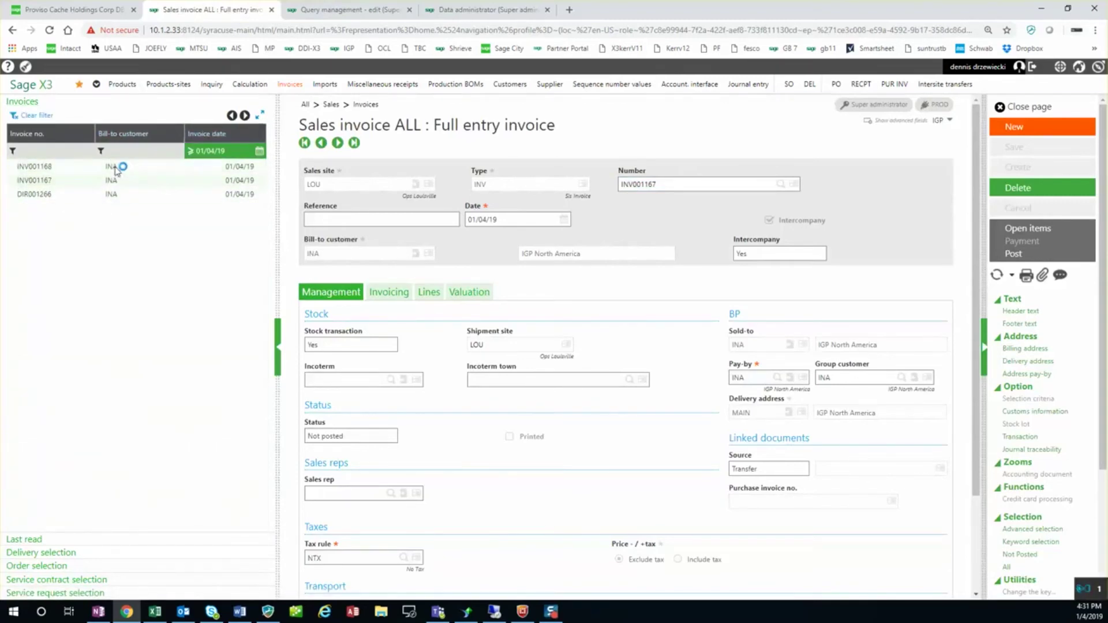
pyautogui.click(392, 293)
pyautogui.click(429, 293)
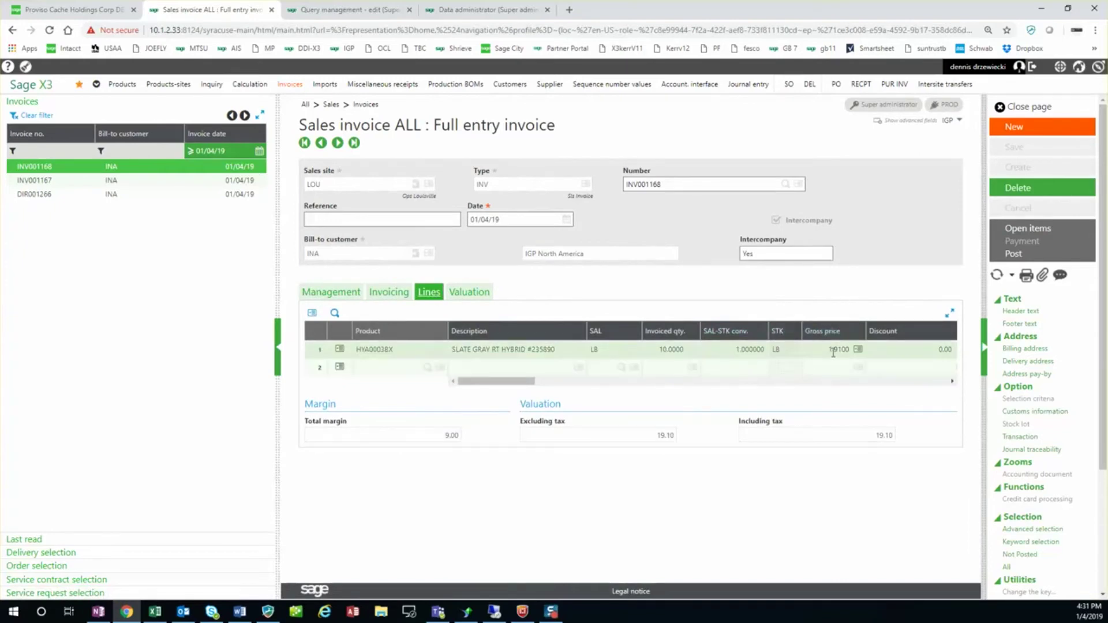
pyautogui.click(215, 183)
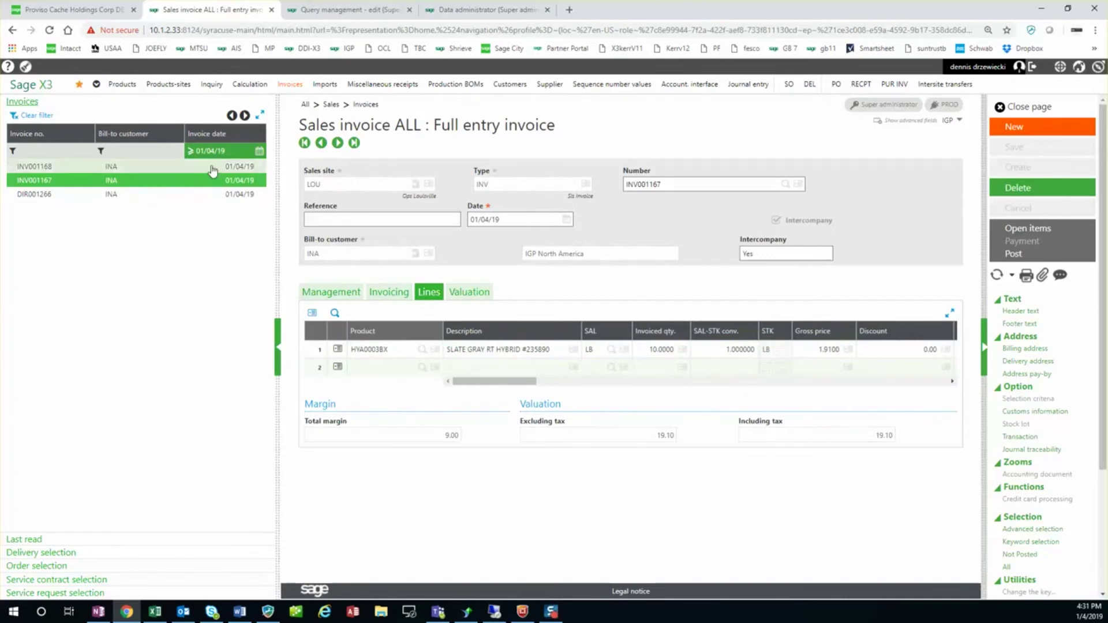
pyautogui.click(212, 167)
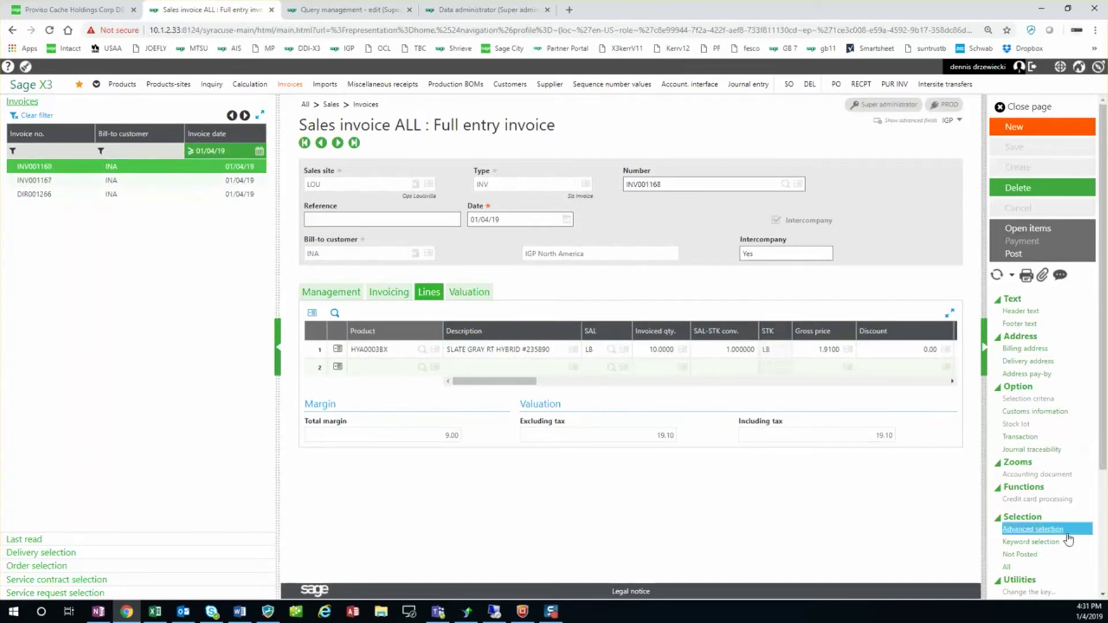
pyautogui.scroll(-2, 1051, 502)
pyautogui.click(1032, 502)
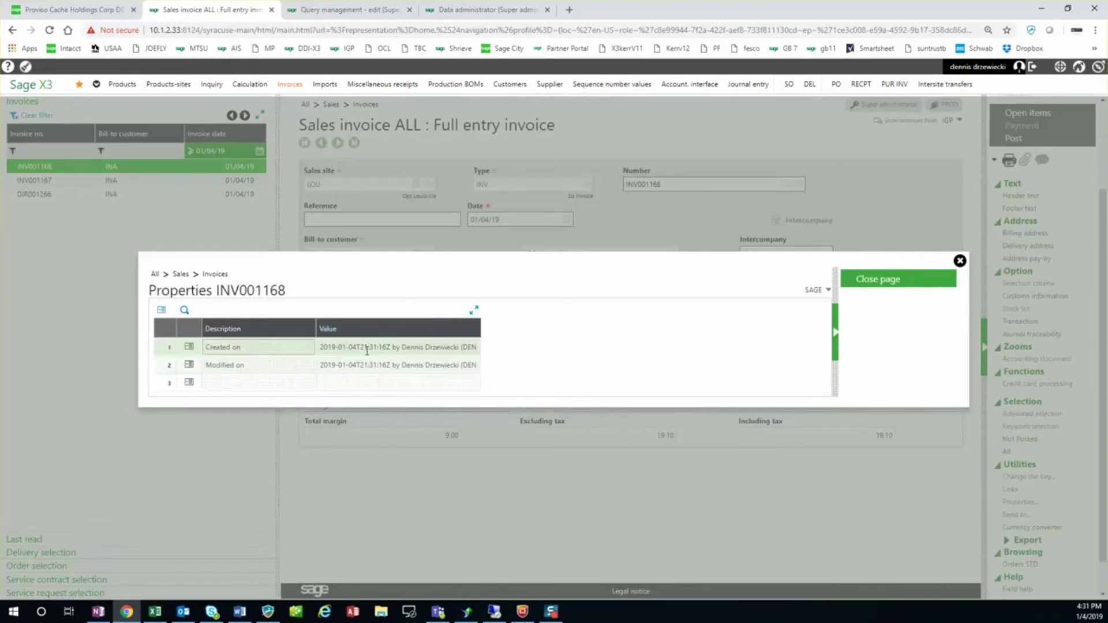
pyautogui.click(886, 280)
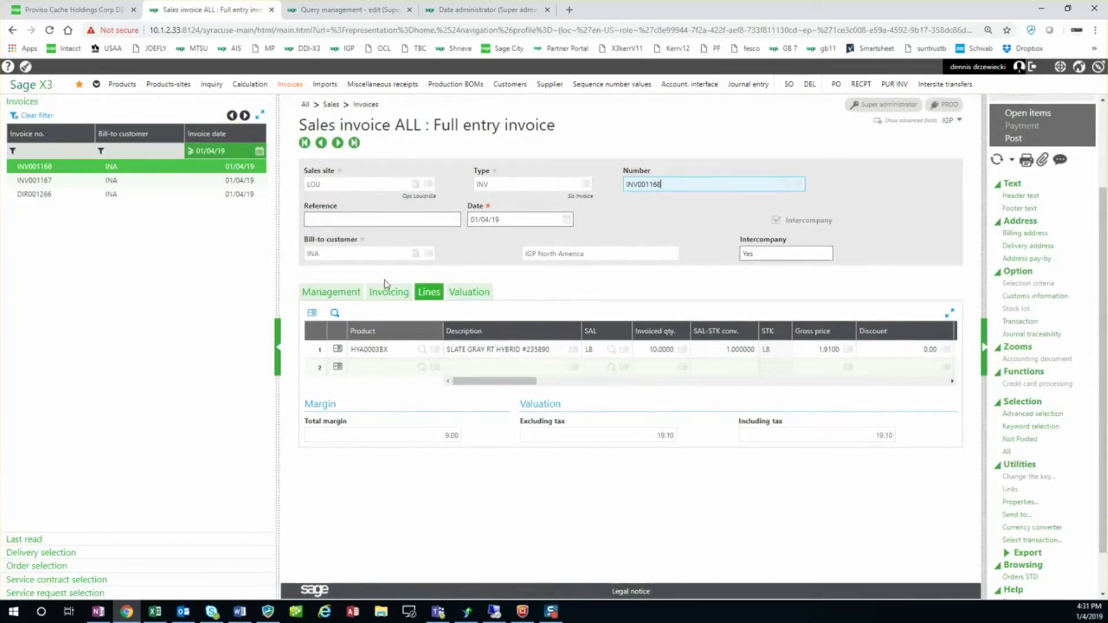
pyautogui.moveTo(494, 382); pyautogui.dragTo(446, 387)
pyautogui.click(324, 292)
pyautogui.scroll(-2, 610, 328)
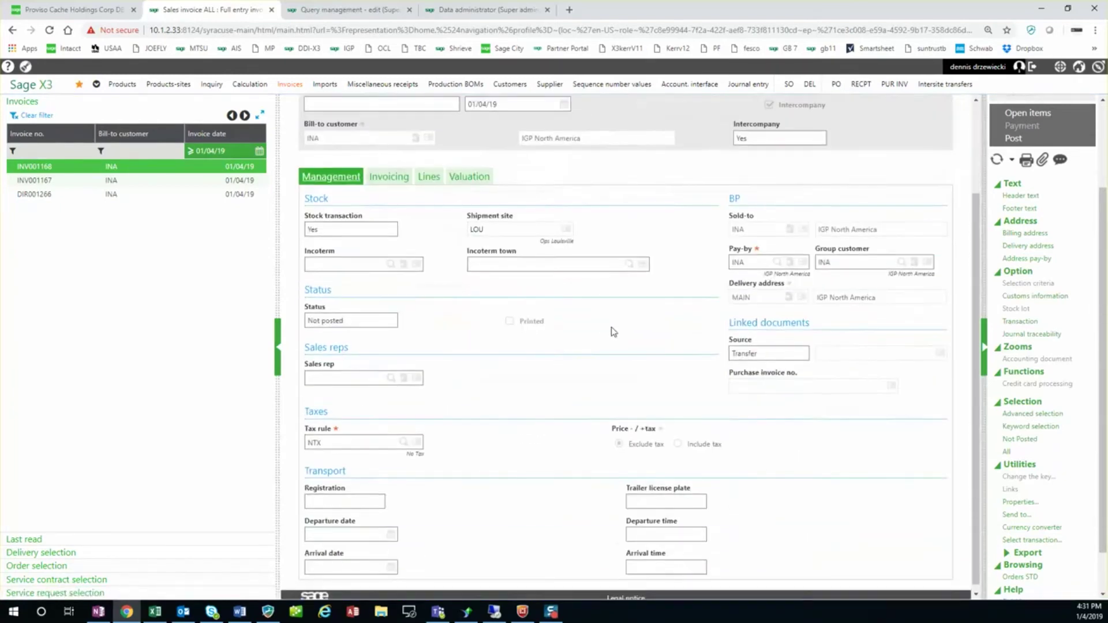
pyautogui.scroll(2, 497, 323)
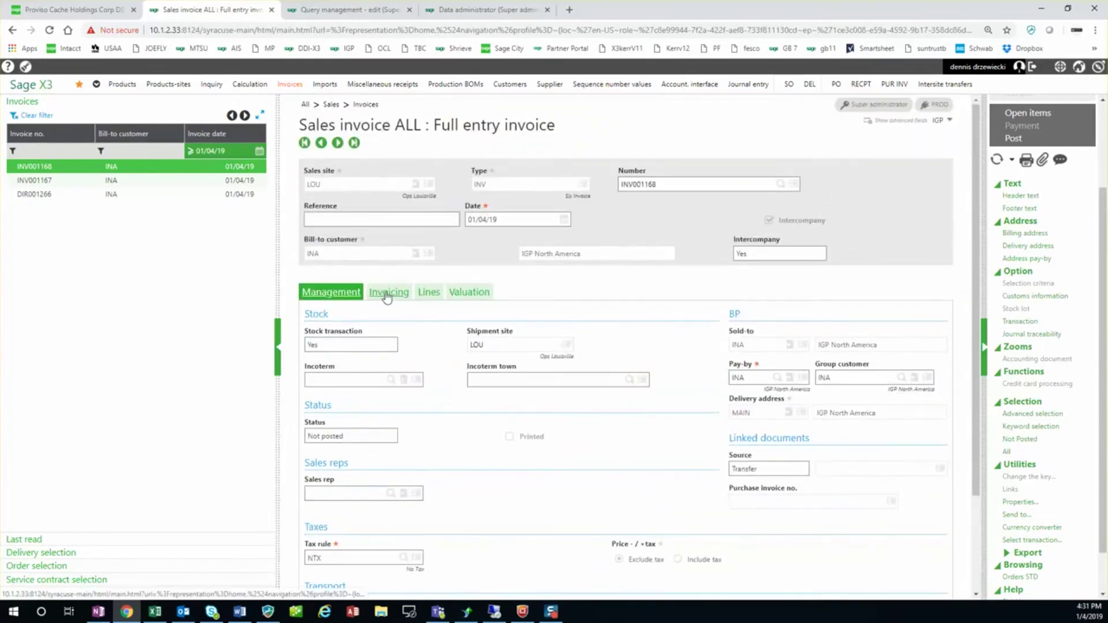
pyautogui.click(388, 292)
pyautogui.click(430, 293)
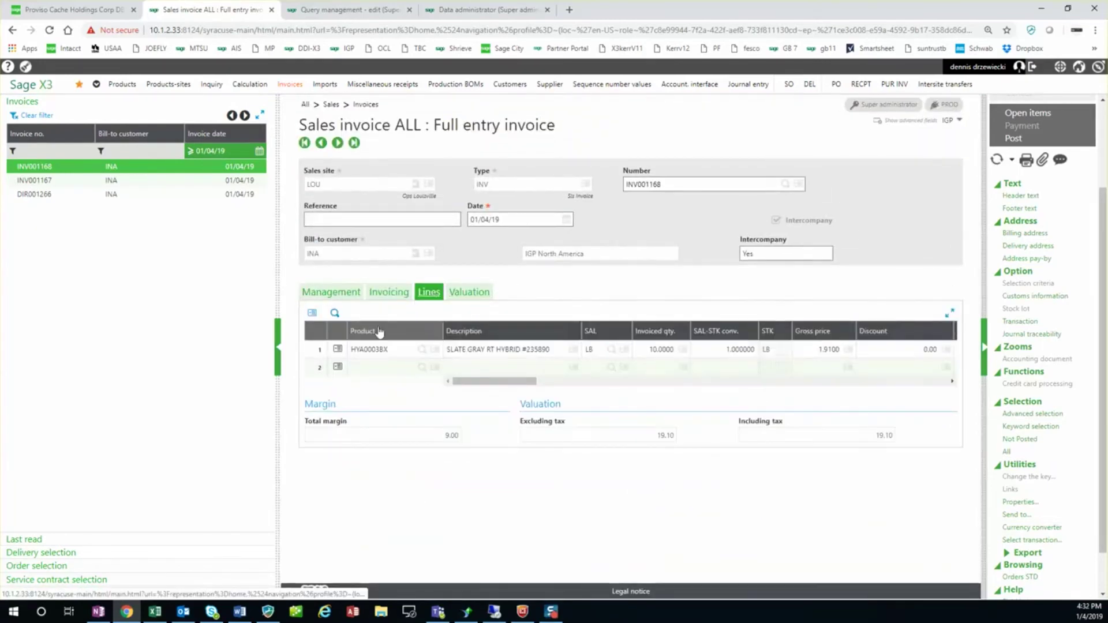
pyautogui.click(337, 349)
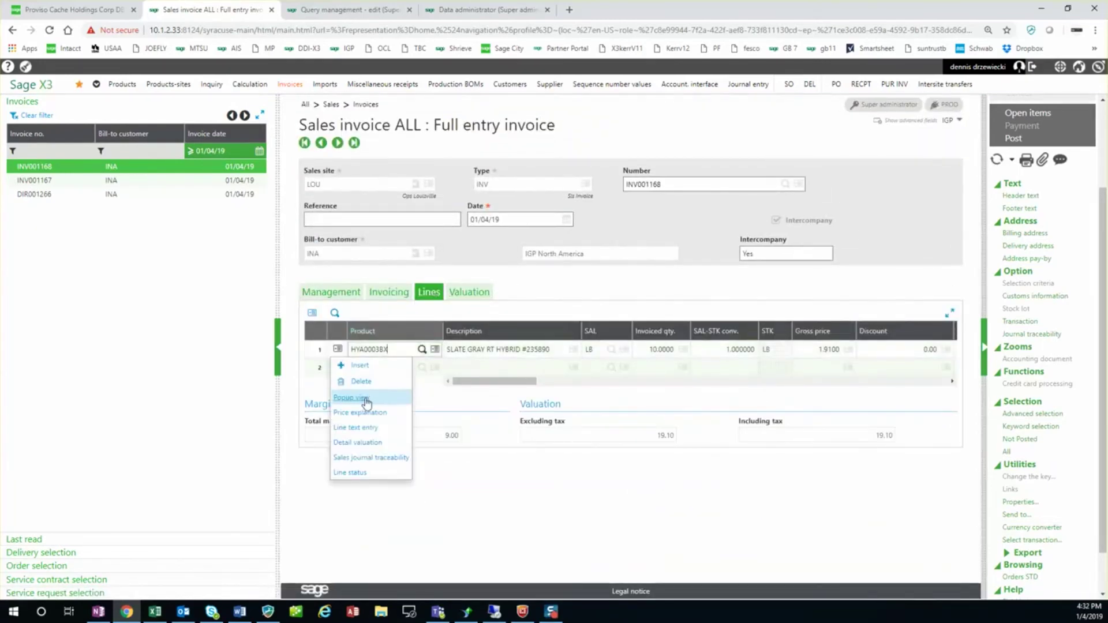
pyautogui.click(358, 398)
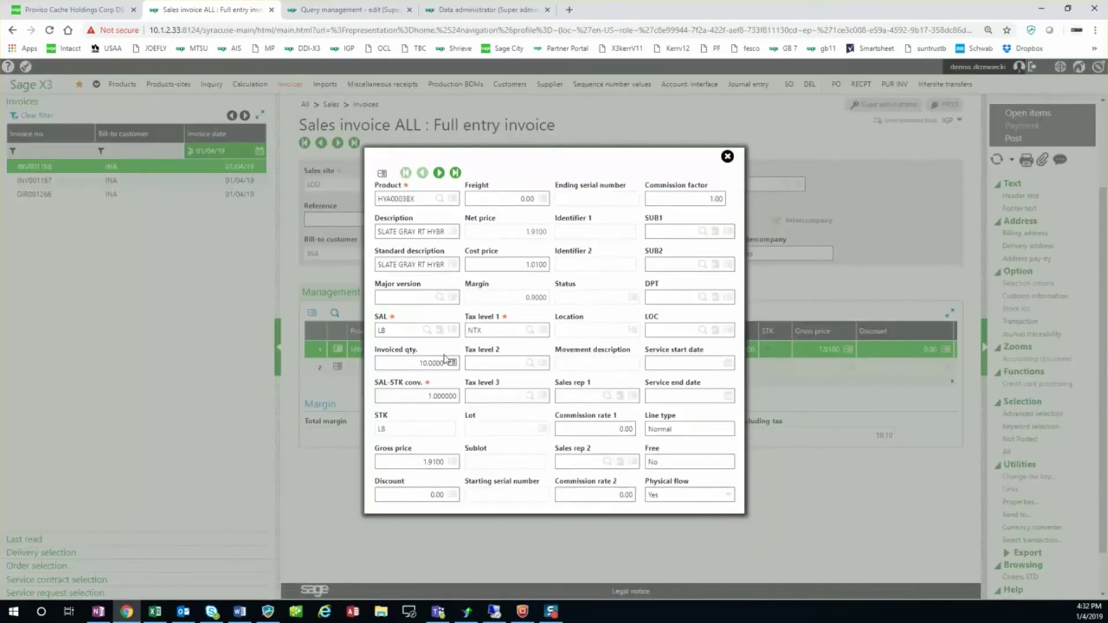
pyautogui.click(727, 157)
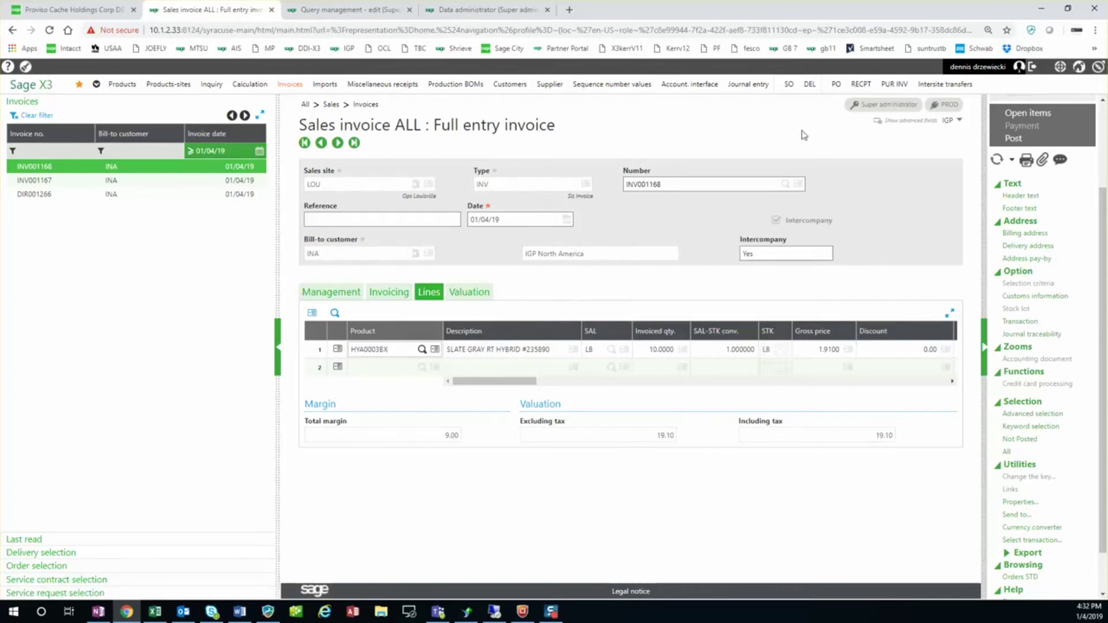
pyautogui.scroll(2, 1039, 144)
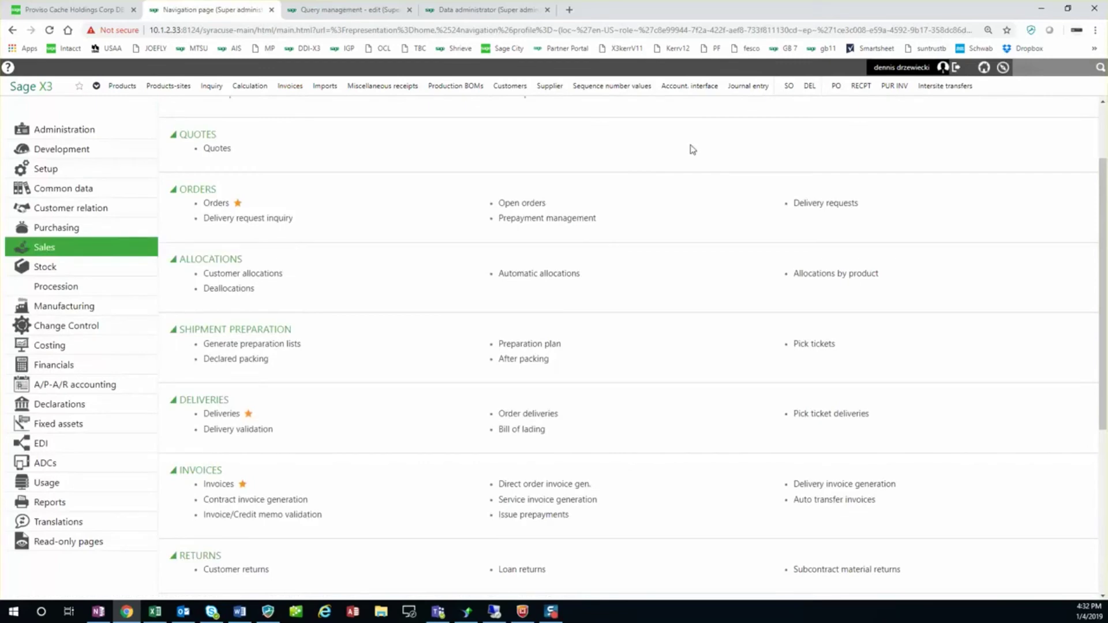
# Open Purchasing invoices using the ALL Full entry purchase invoice transaction
pyautogui.click(88, 230)
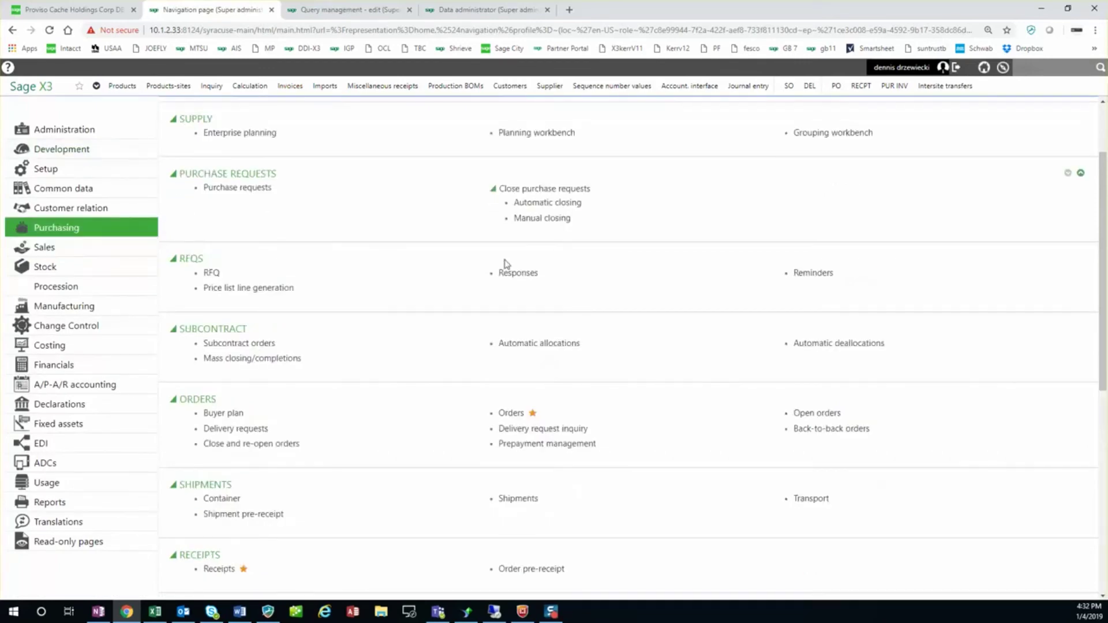
pyautogui.scroll(2, 367, 340)
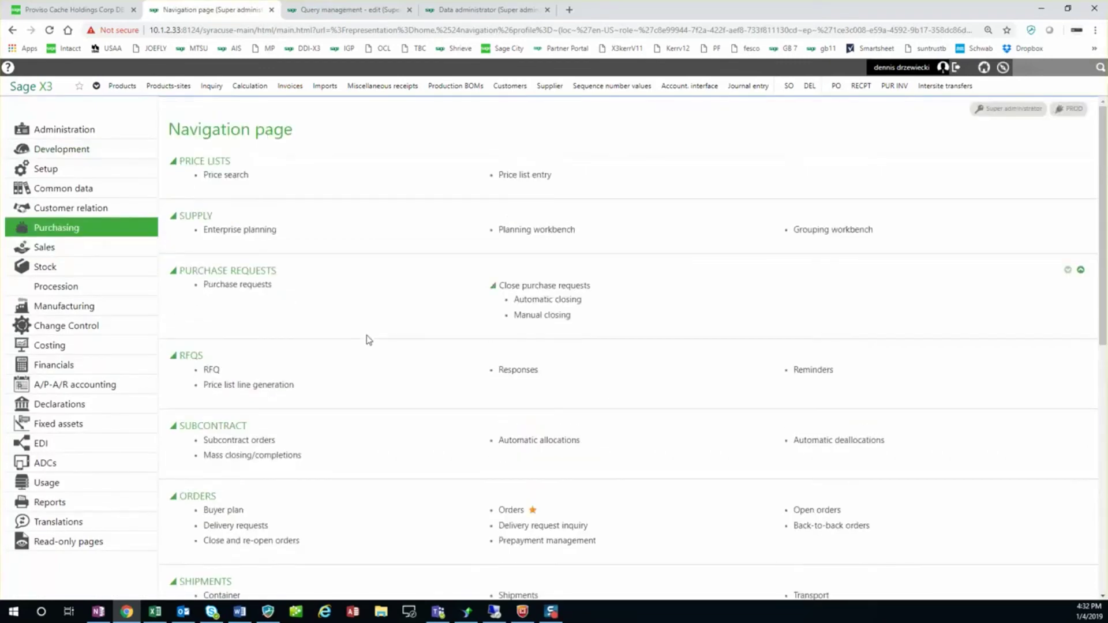
pyautogui.scroll(-7, 367, 339)
pyautogui.click(224, 317)
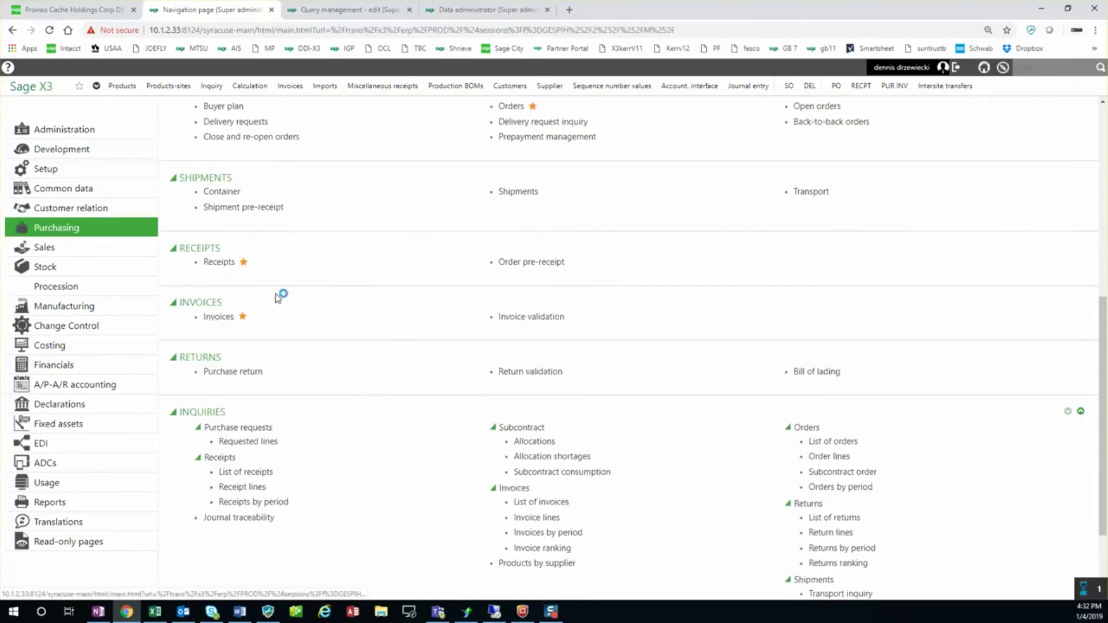
pyautogui.click(521, 343)
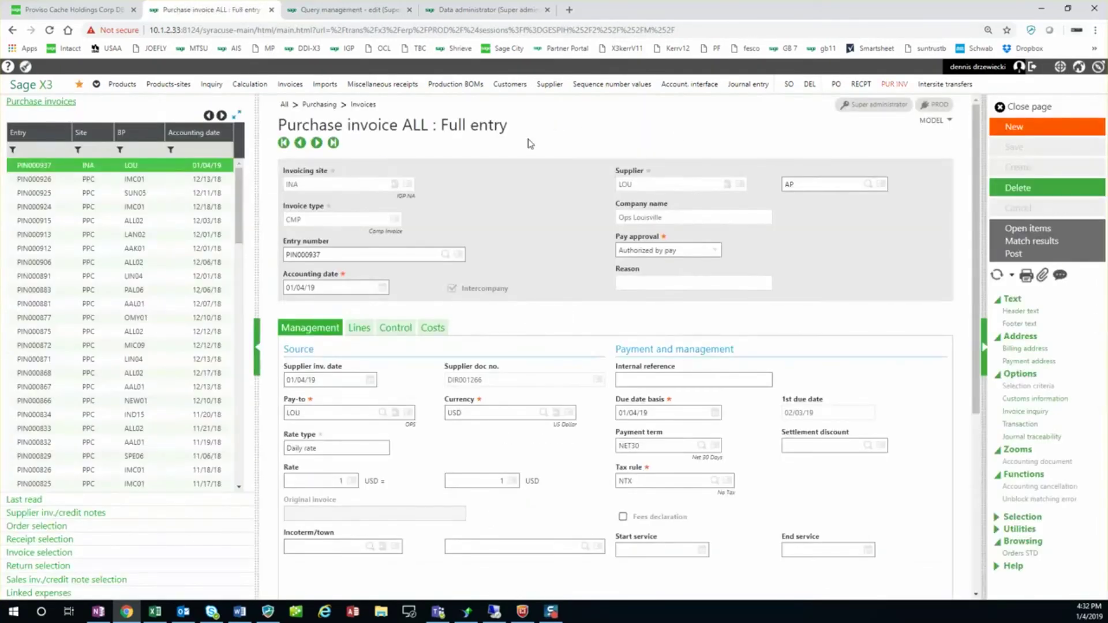
# Filter accounting date to 01/04/19 and review PIN000937's line: 650 at 1.91, 1241.50 USD
pyautogui.click(227, 151)
pyautogui.click(209, 195)
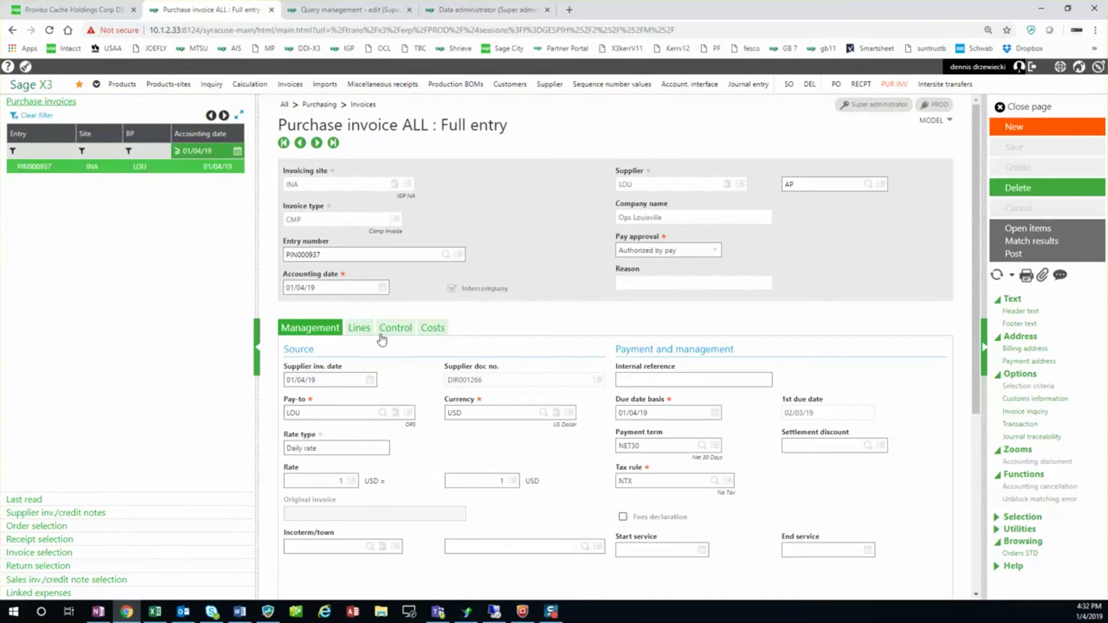
pyautogui.click(359, 328)
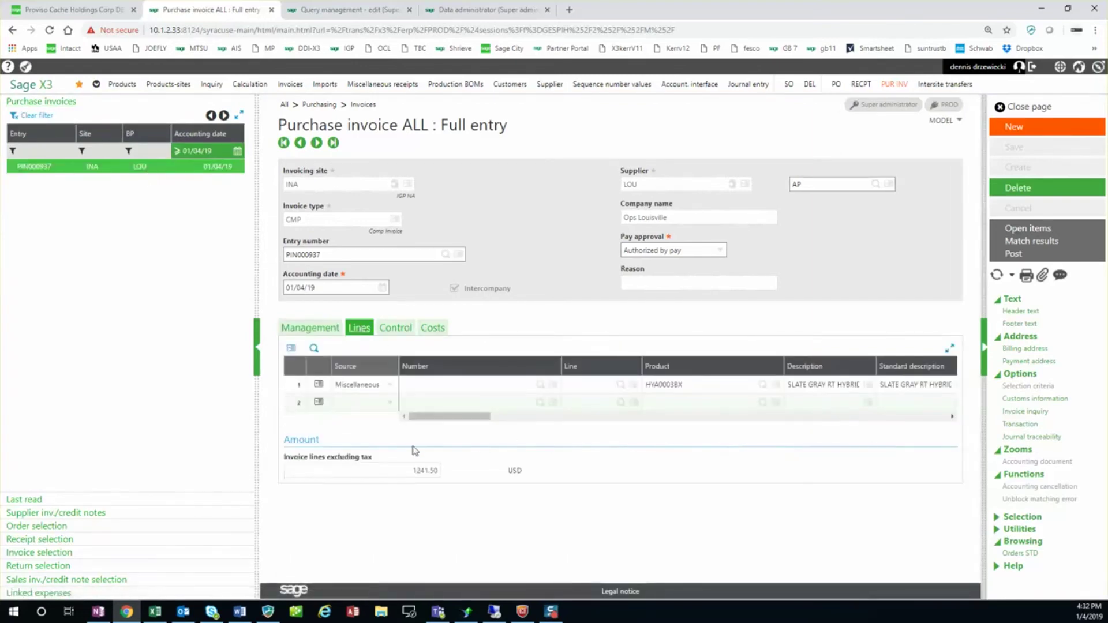
pyautogui.moveTo(449, 419); pyautogui.dragTo(509, 417)
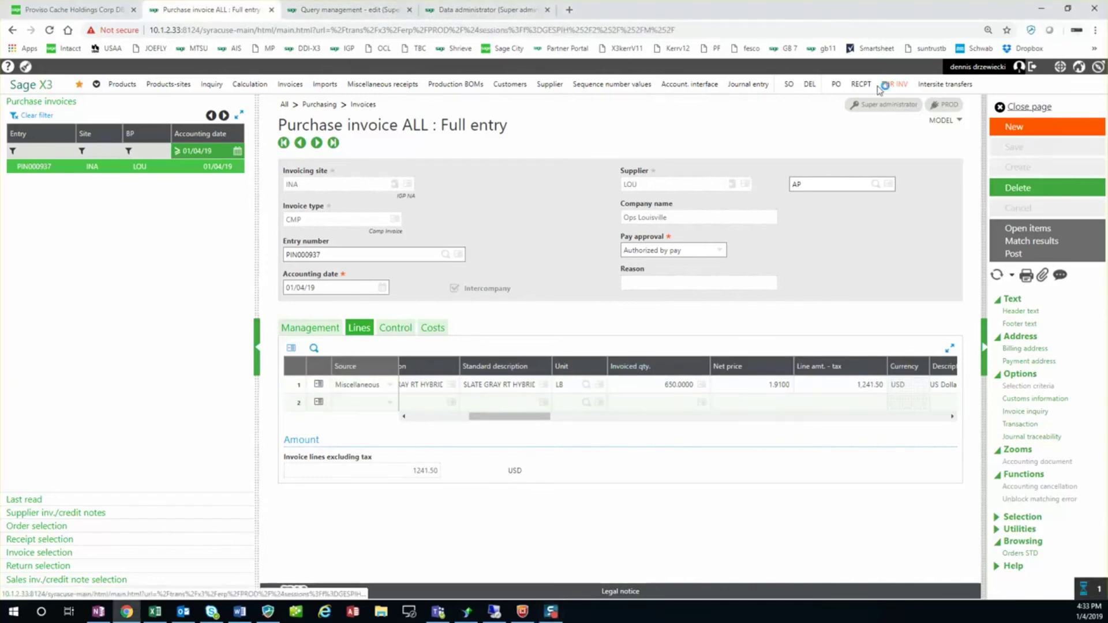
pyautogui.click(485, 12)
# Open ALL Full entry sales invoices filtered to today's invoice date
pyautogui.click(358, 10)
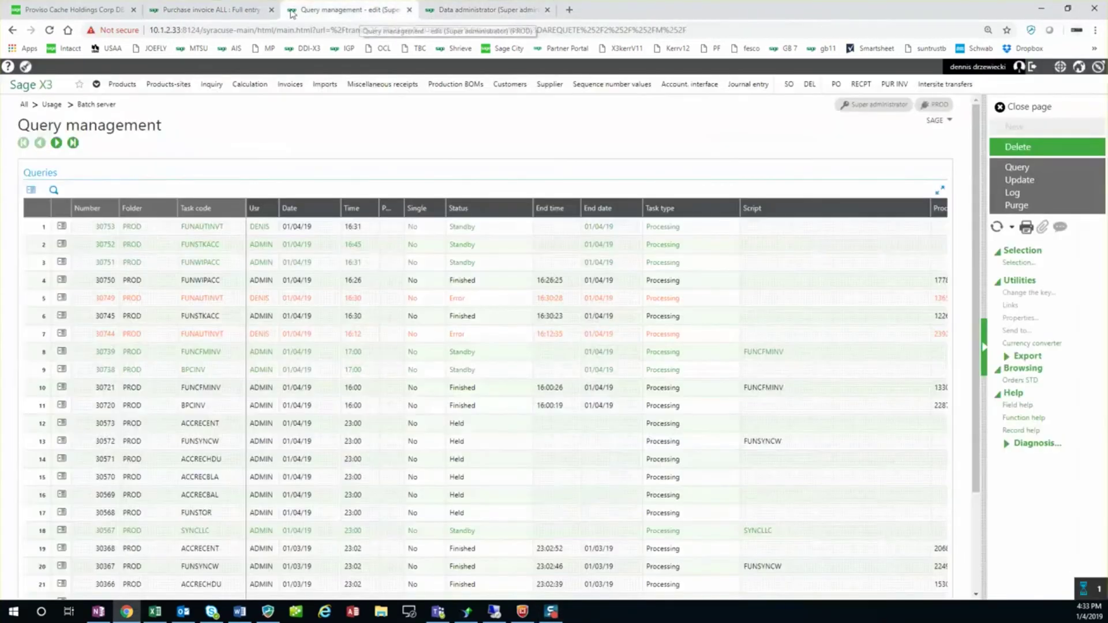
pyautogui.click(224, 13)
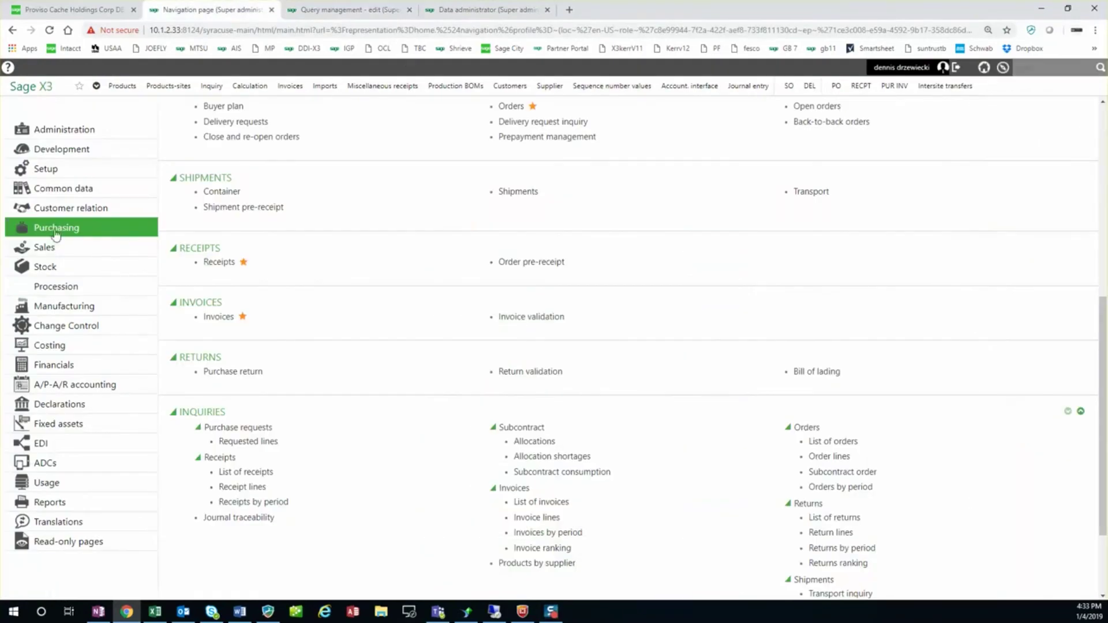
pyautogui.click(97, 249)
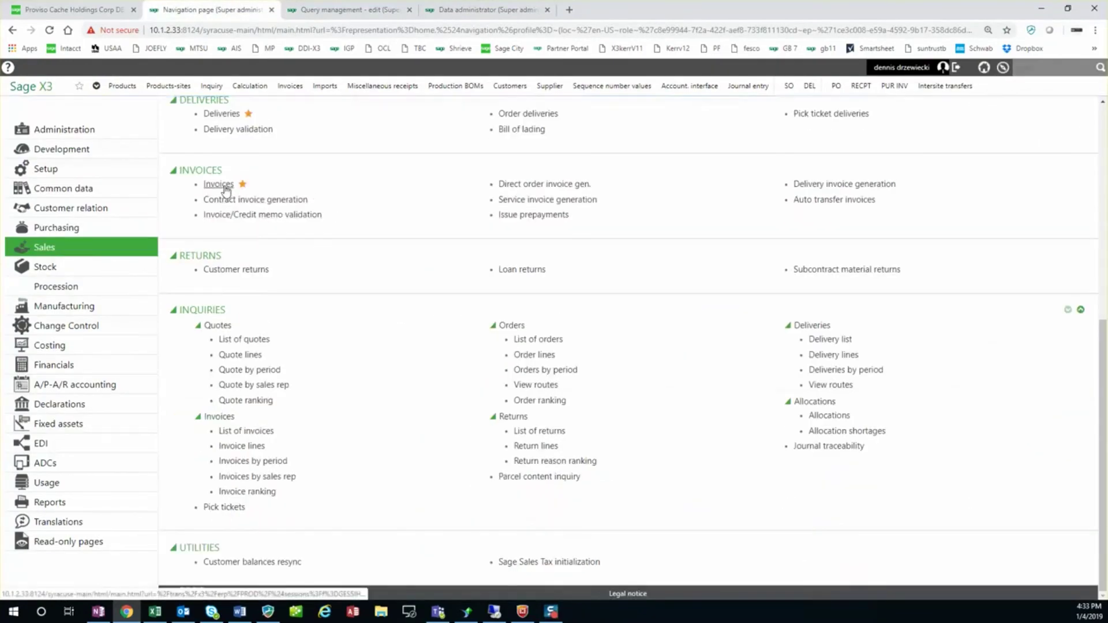
pyautogui.click(222, 183)
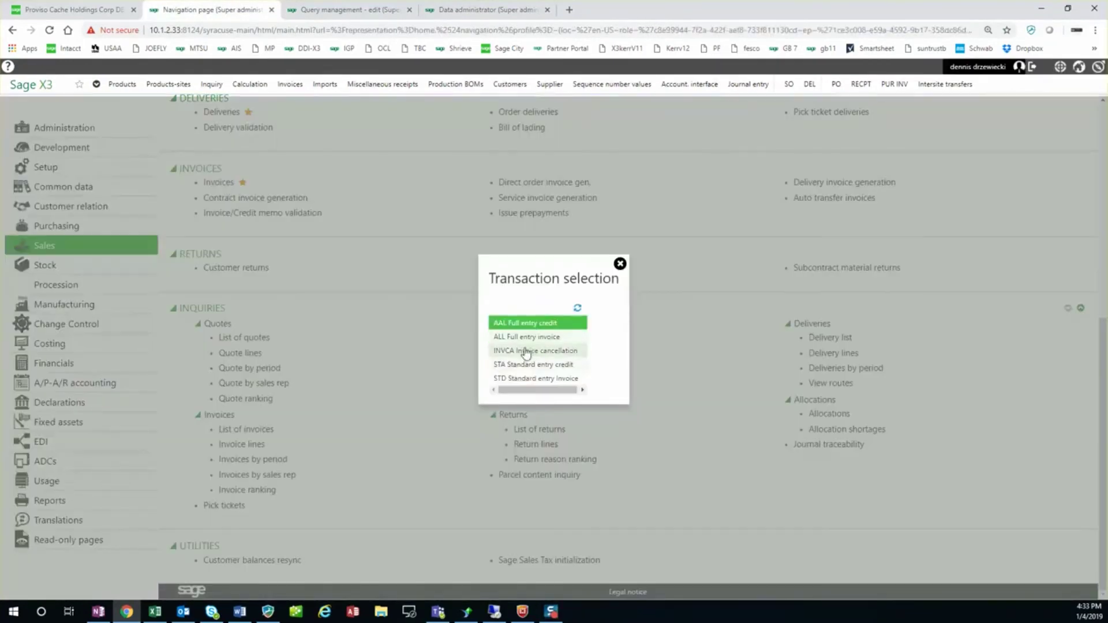
pyautogui.click(537, 339)
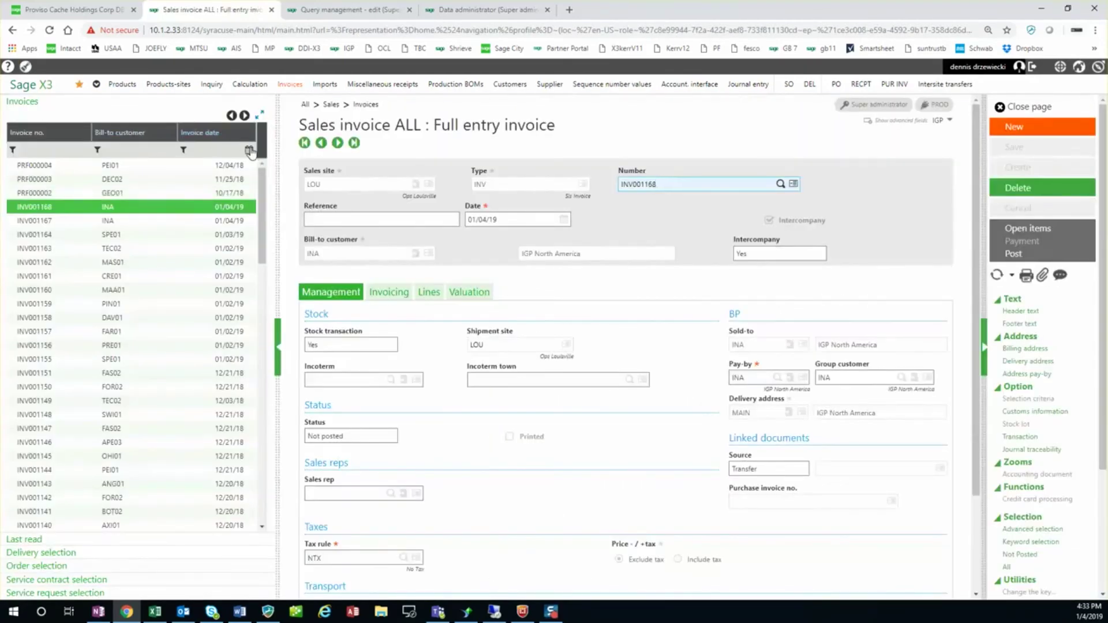
pyautogui.click(249, 151)
pyautogui.click(199, 288)
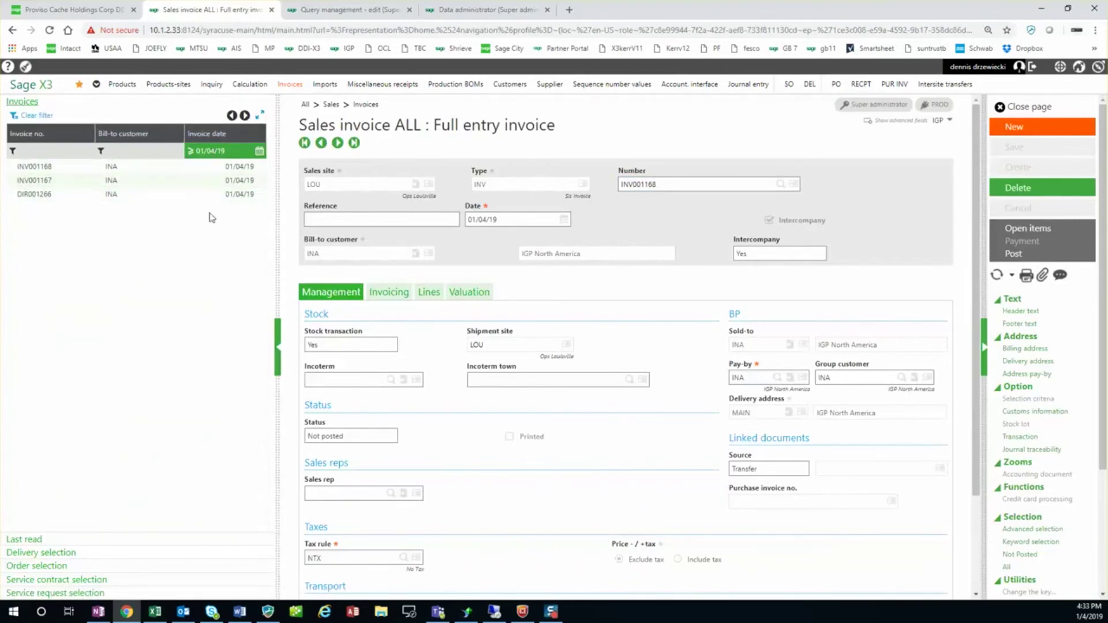
# Post INV001168 and confirm the log reports created purchase invoice PIN000938
pyautogui.click(210, 166)
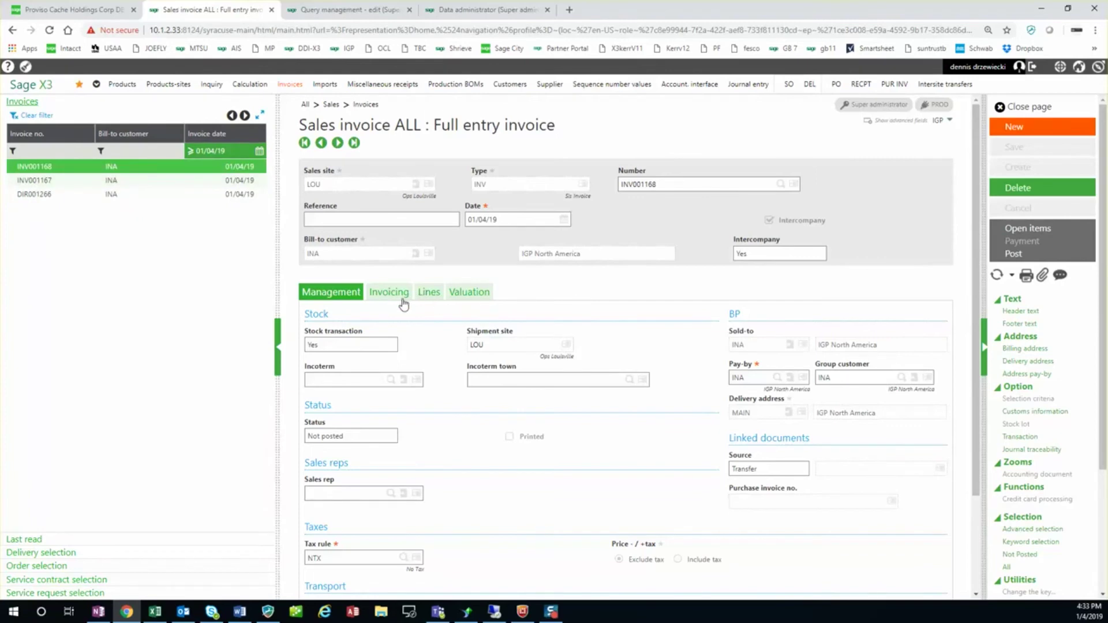
pyautogui.click(428, 292)
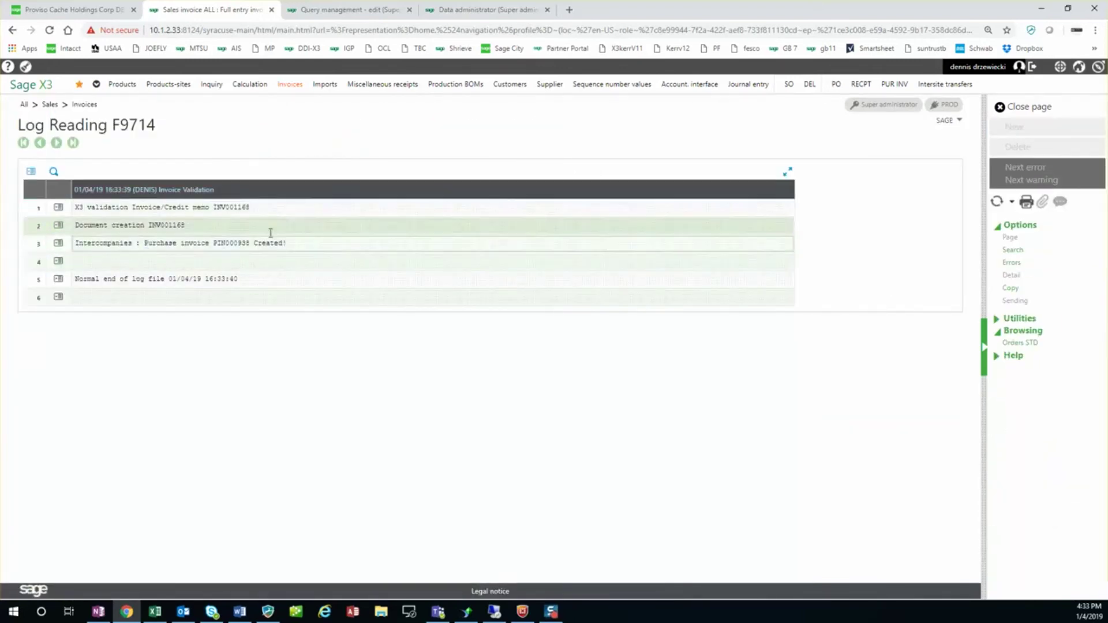
pyautogui.moveTo(291, 243); pyautogui.dragTo(214, 243)
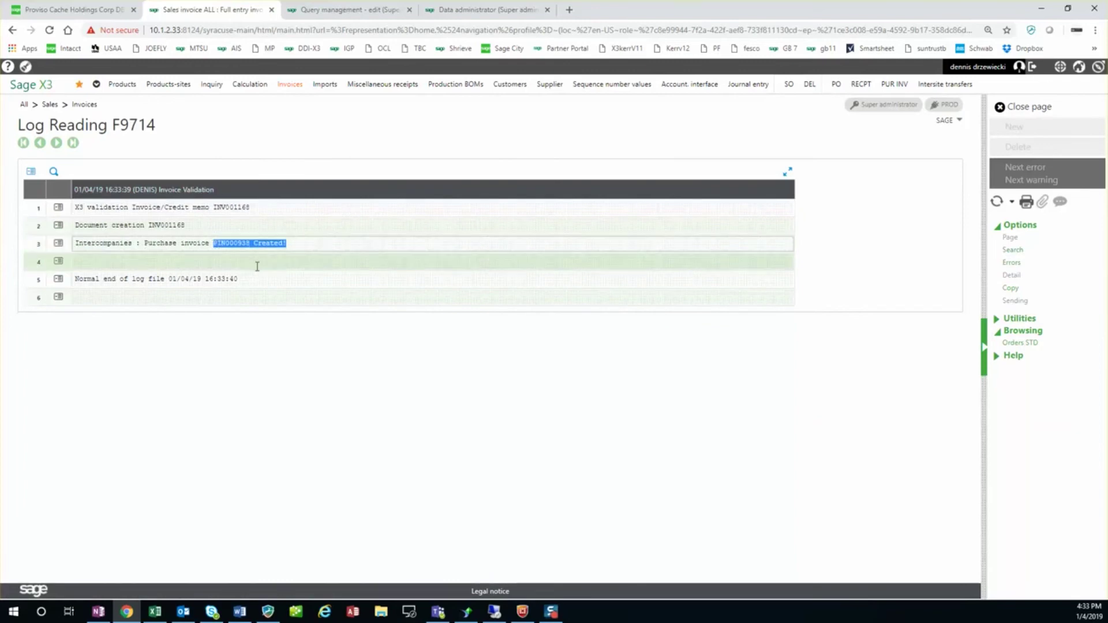
pyautogui.click(1037, 109)
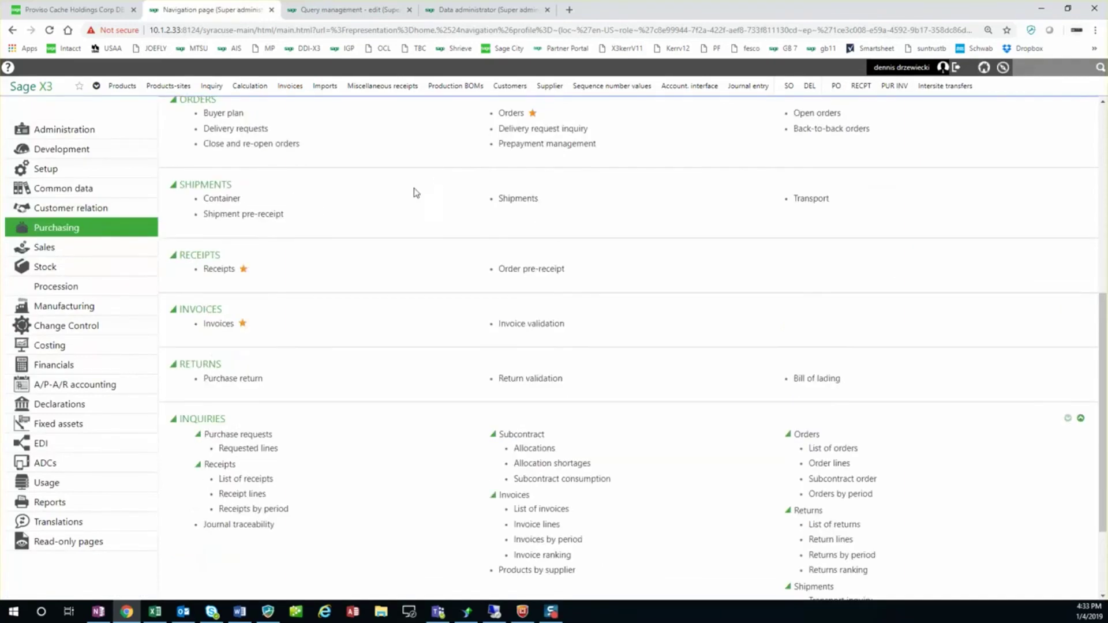
# Open today's purchase invoice PIN000938, check its 19.10 USD HYA0003BX line, and close it
pyautogui.scroll(2, 386, 203)
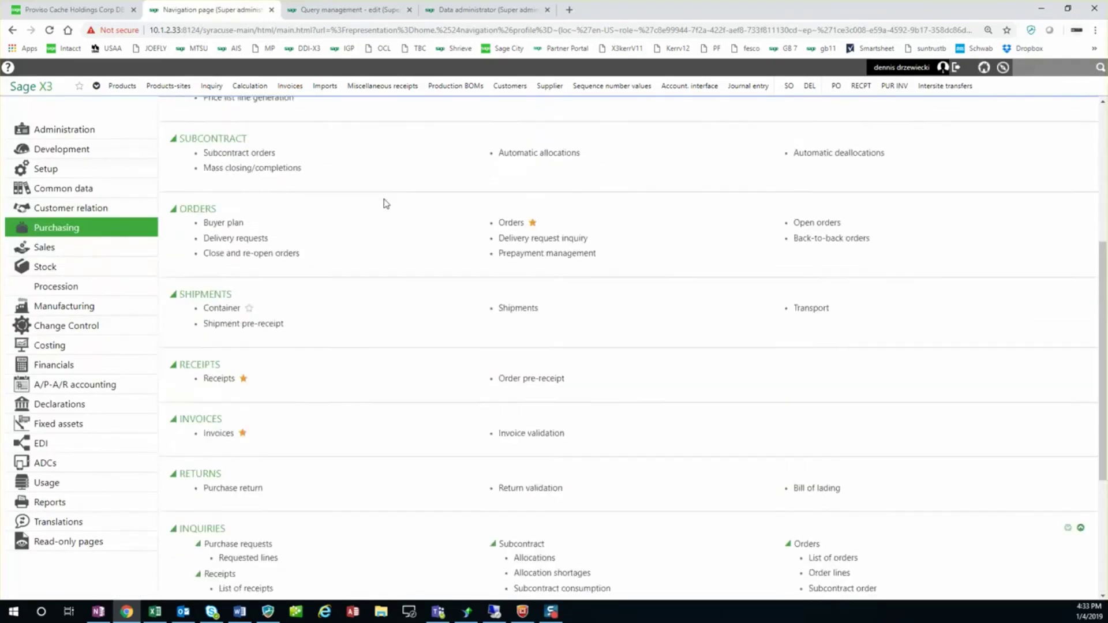
pyautogui.click(218, 440)
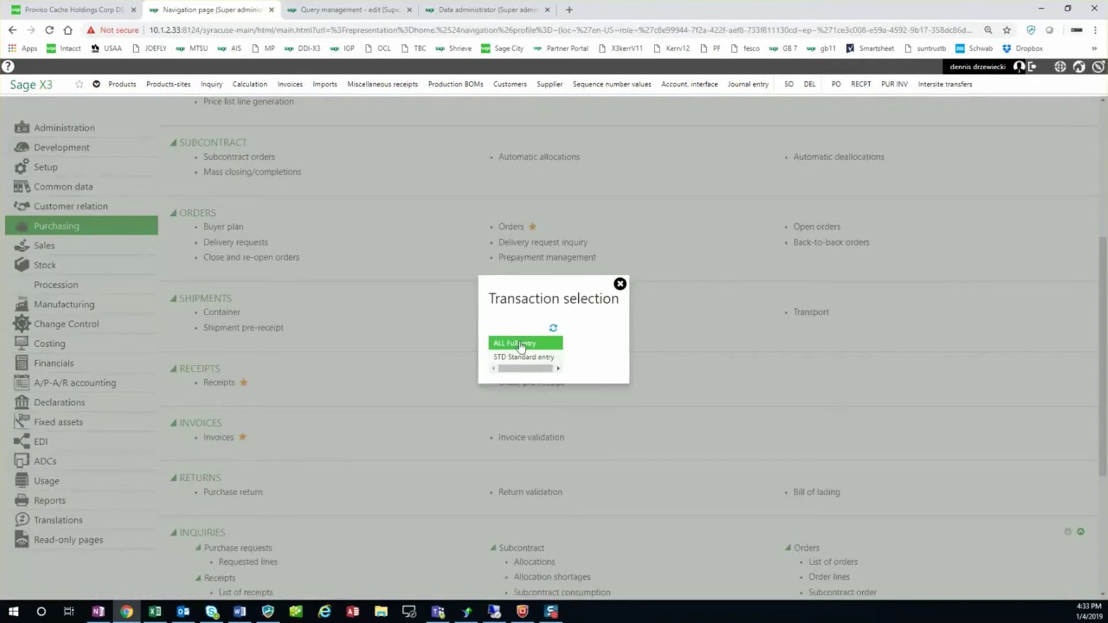
pyautogui.click(521, 344)
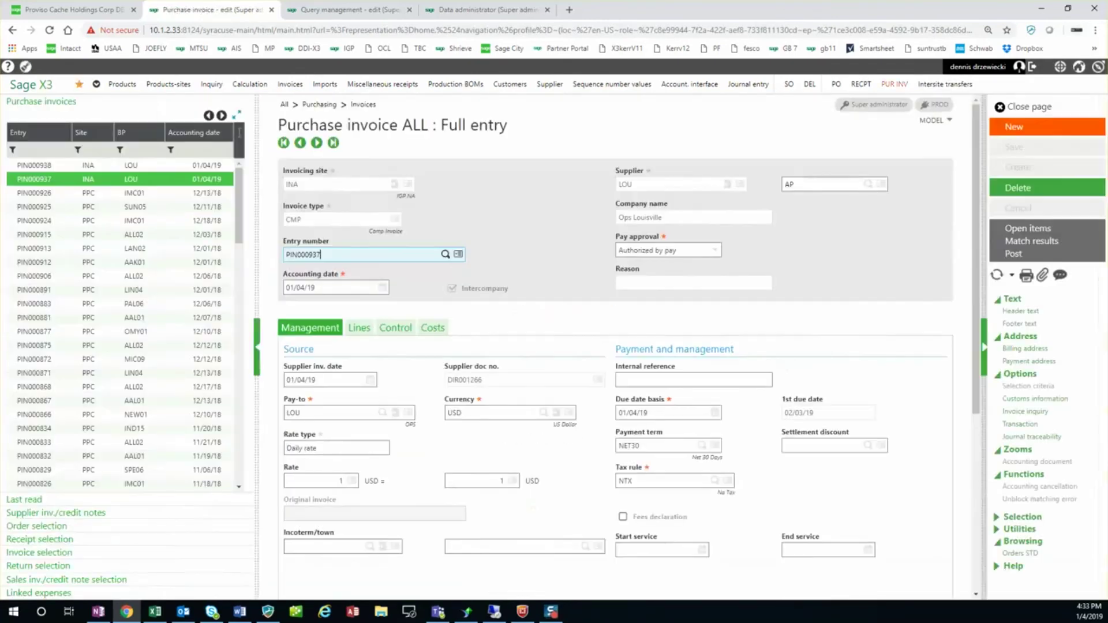
pyautogui.click(227, 151)
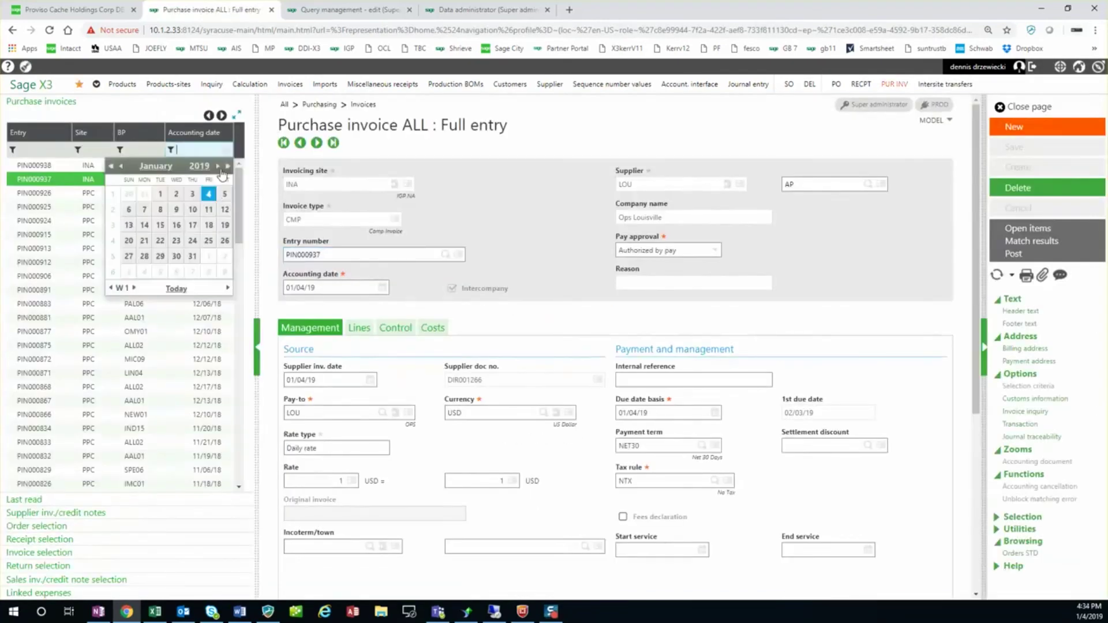
pyautogui.click(184, 291)
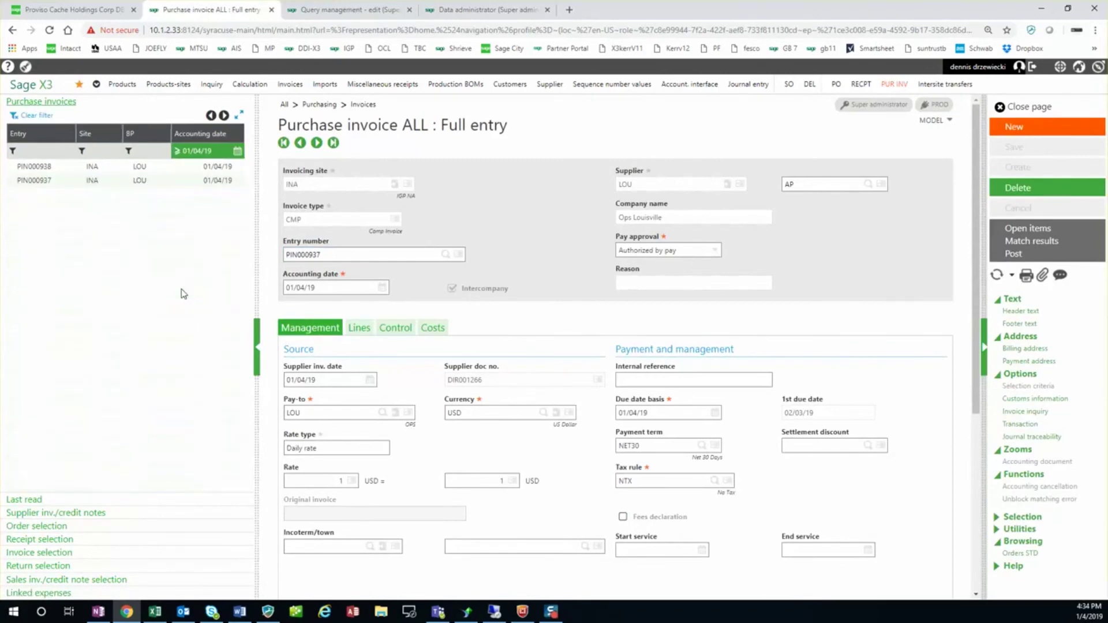
pyautogui.click(136, 168)
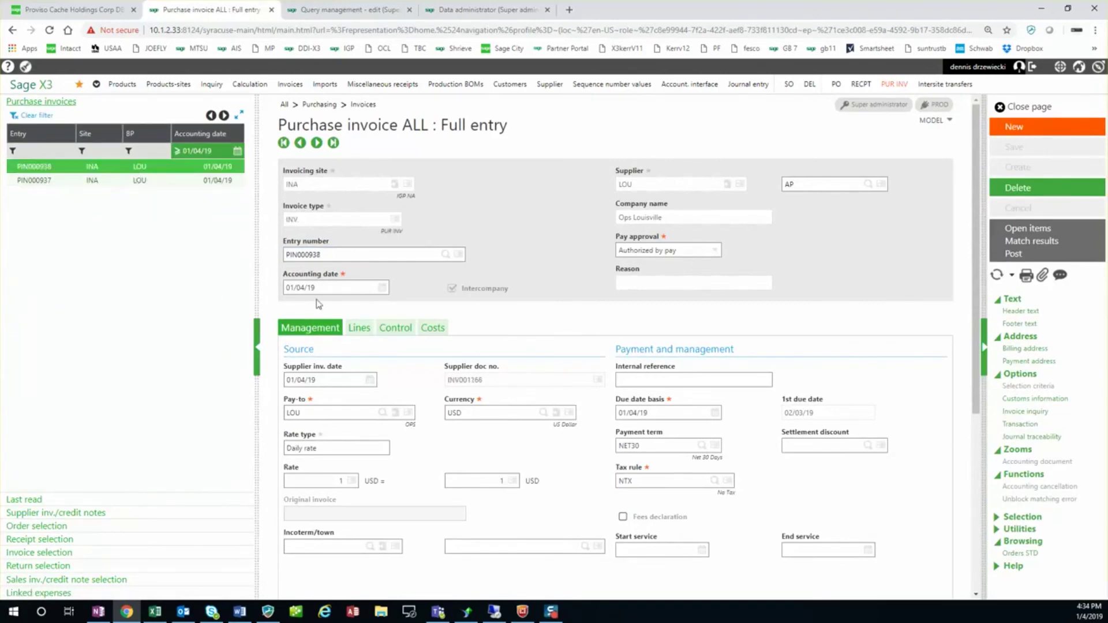
pyautogui.click(359, 328)
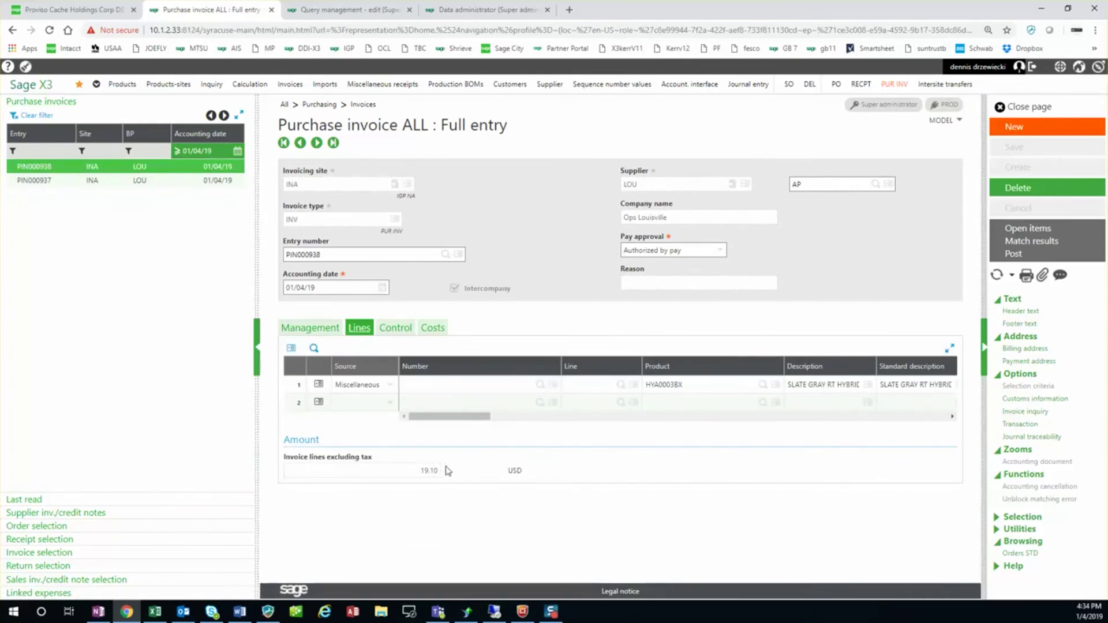
pyautogui.click(1030, 108)
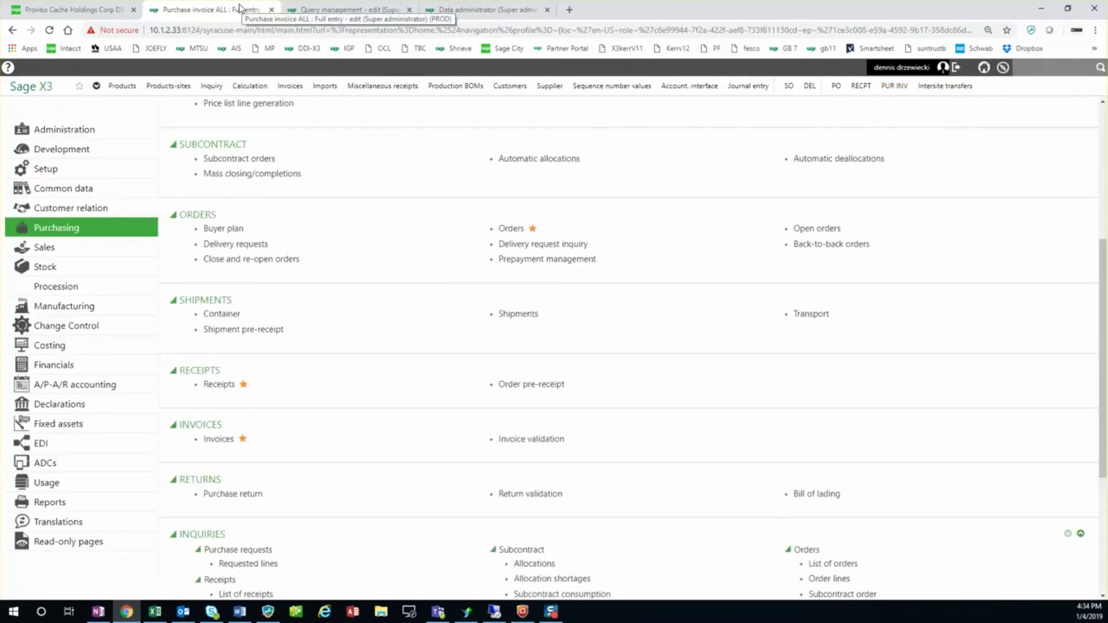
# Verify INV001168 shows Posted status and purchase invoice PIN000938, then return to Purchasing
pyautogui.click(110, 256)
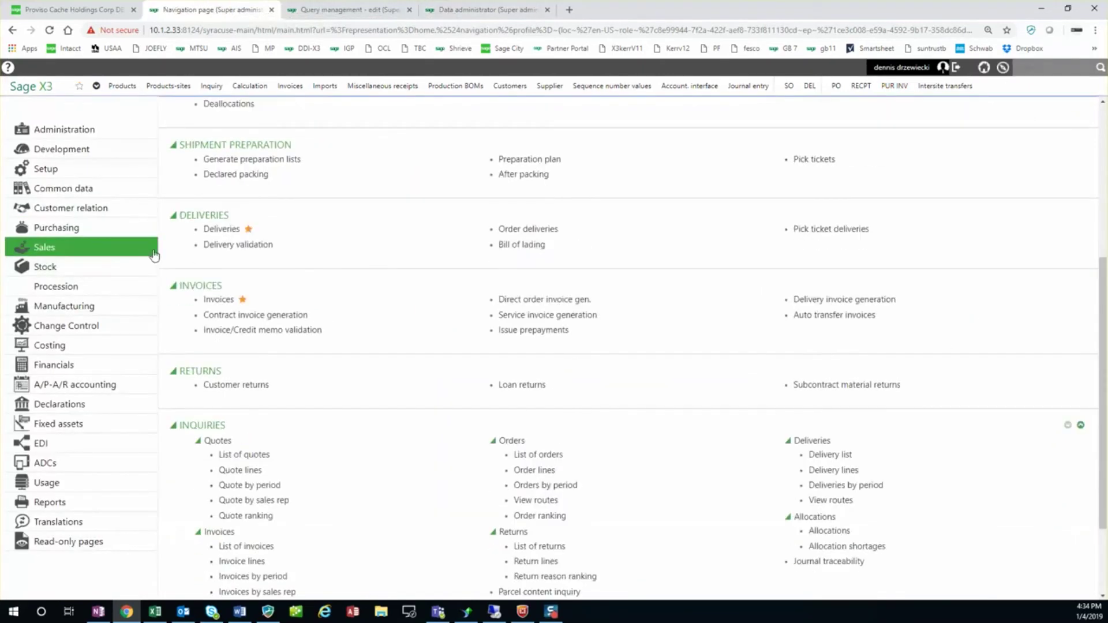
pyautogui.click(216, 299)
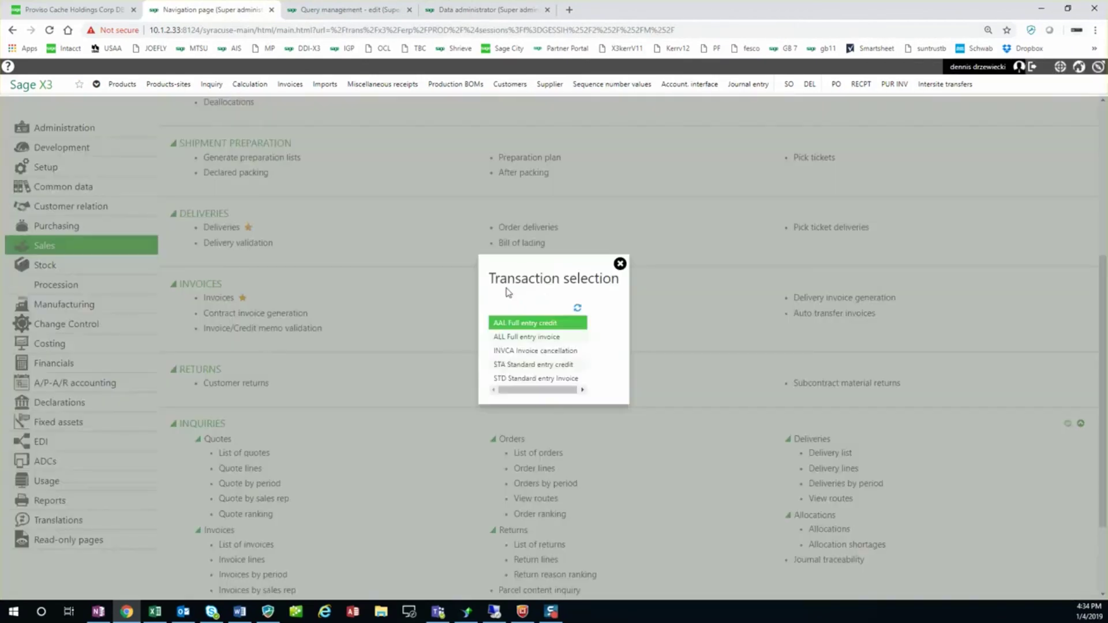
pyautogui.click(618, 262)
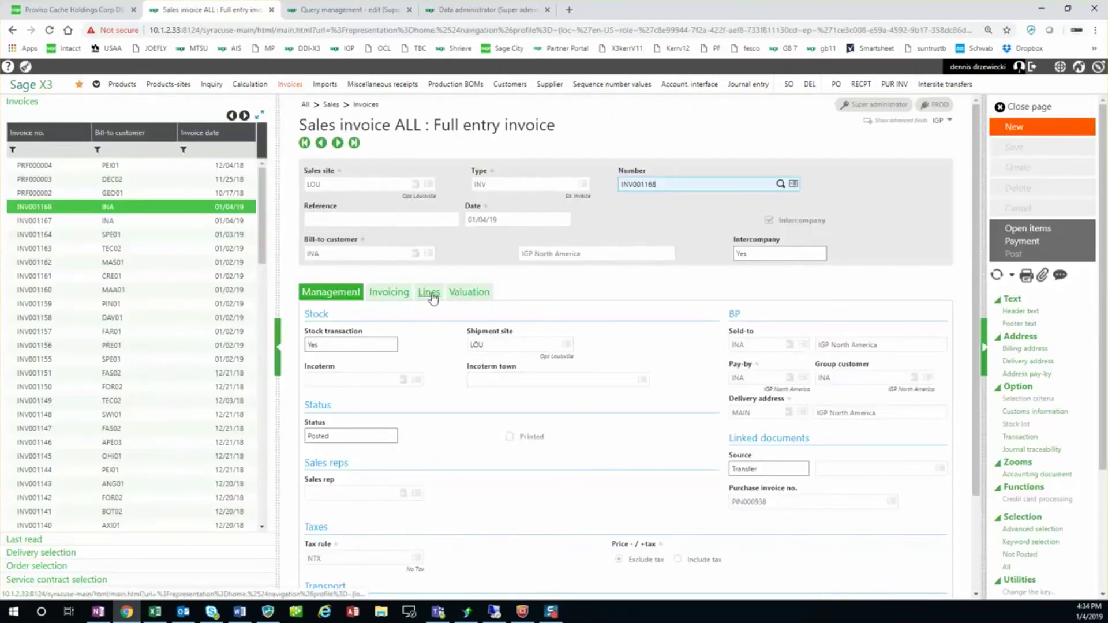
pyautogui.click(1027, 107)
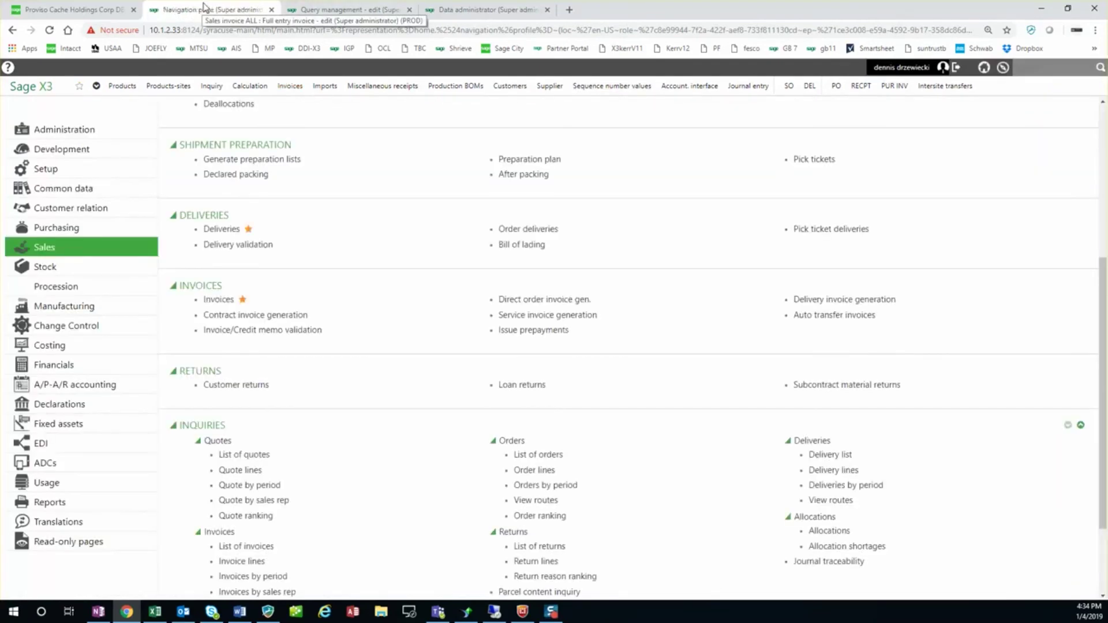
pyautogui.click(87, 231)
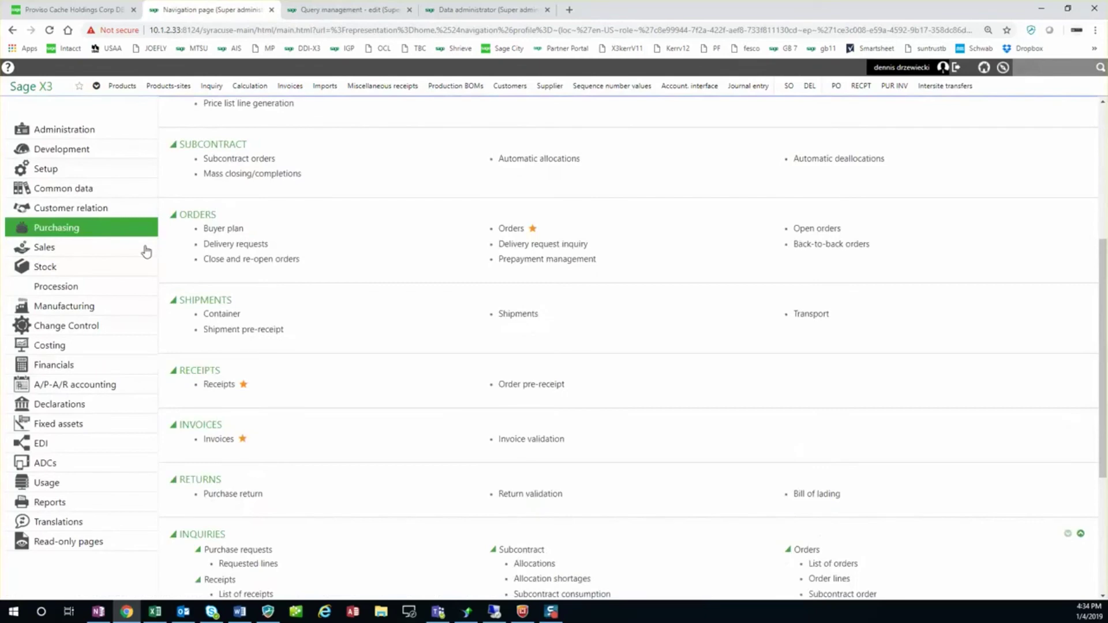
# Post purchase invoice PIN000938, accepting the warning, and close it once Validated
pyautogui.click(220, 439)
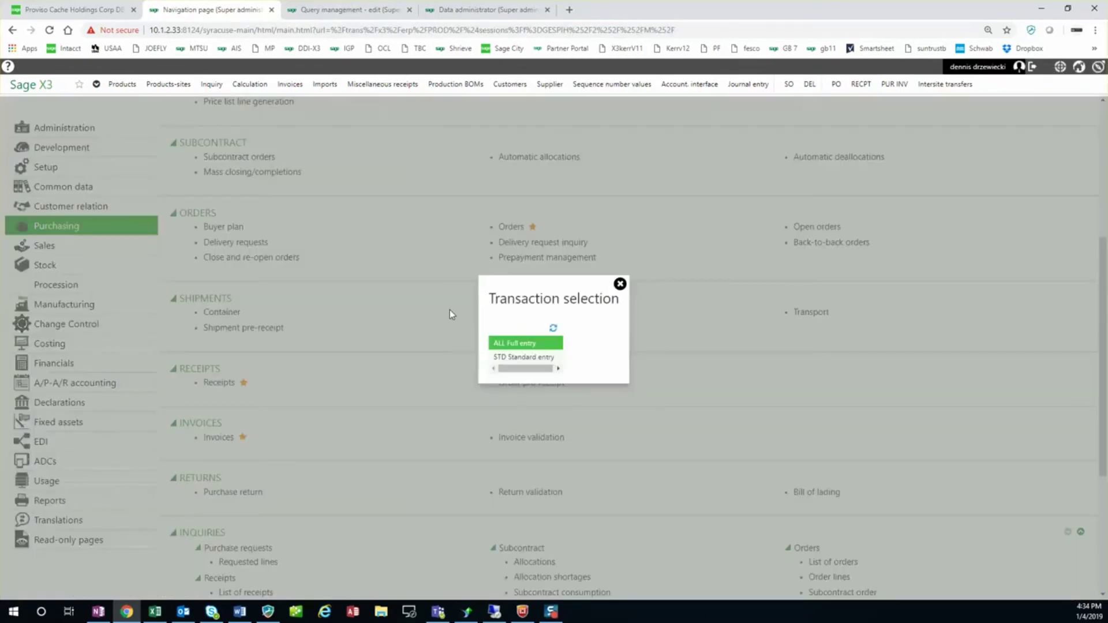
pyautogui.click(530, 346)
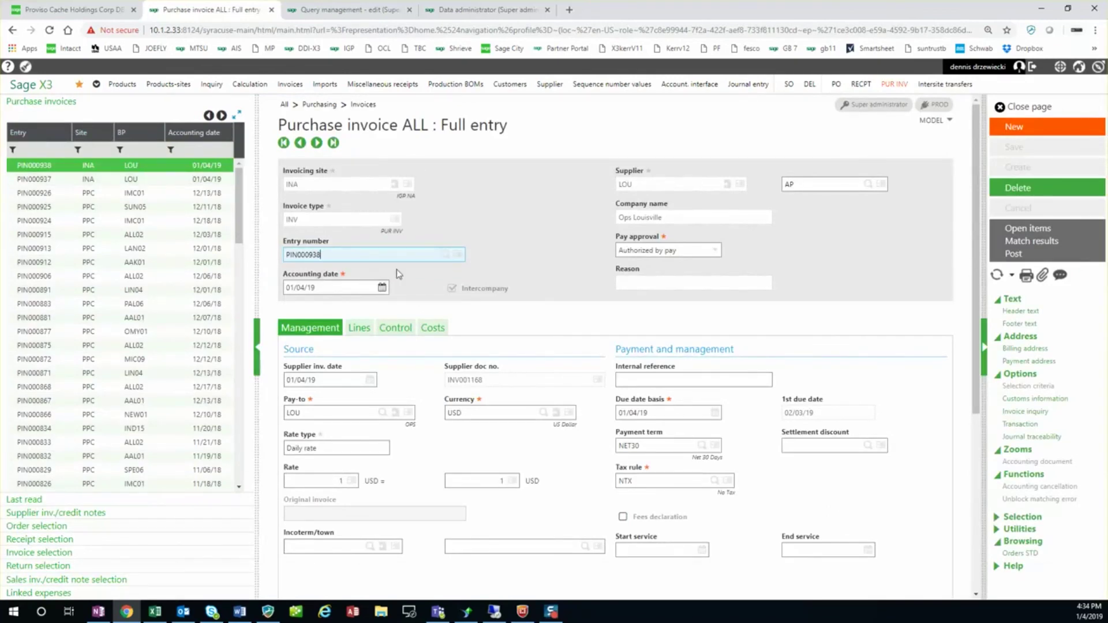
pyautogui.click(1014, 254)
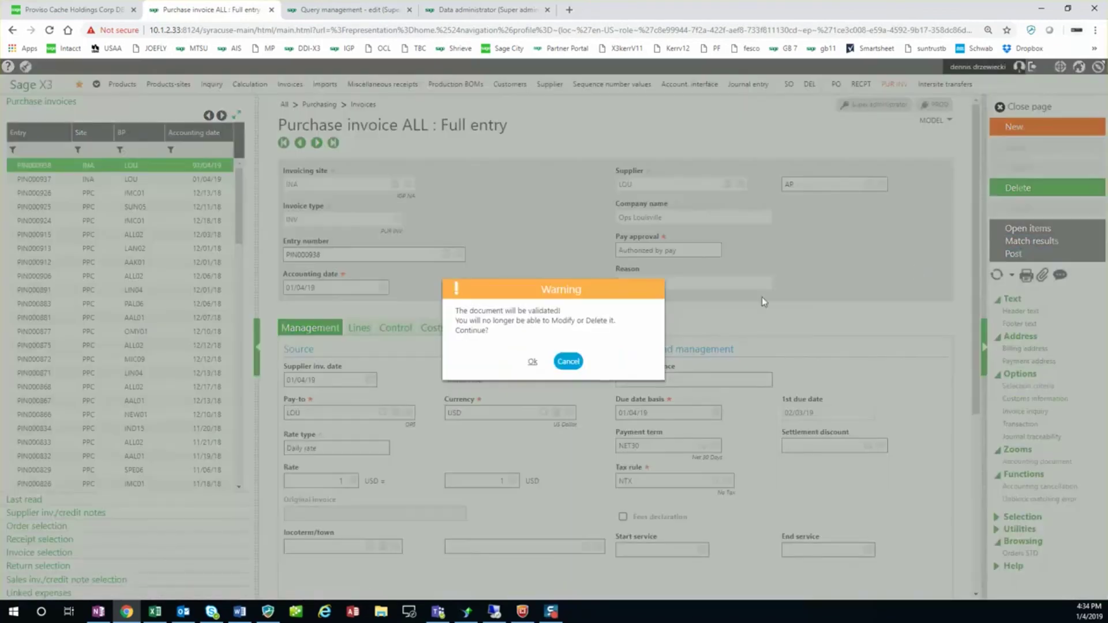
pyautogui.click(541, 363)
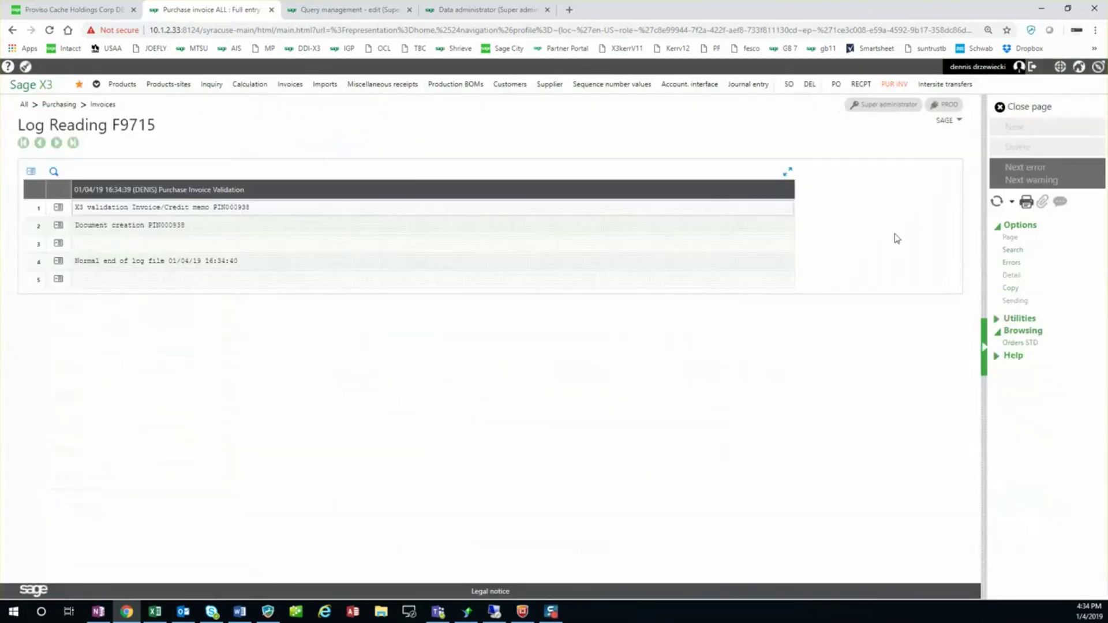
pyautogui.click(1038, 107)
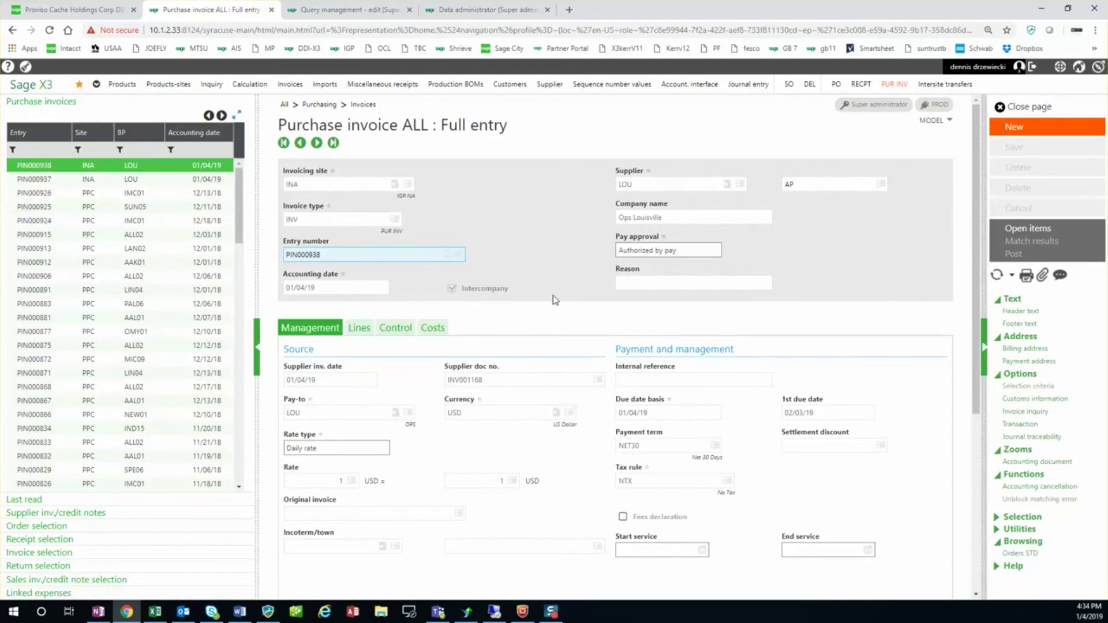
pyautogui.scroll(-4, 555, 299)
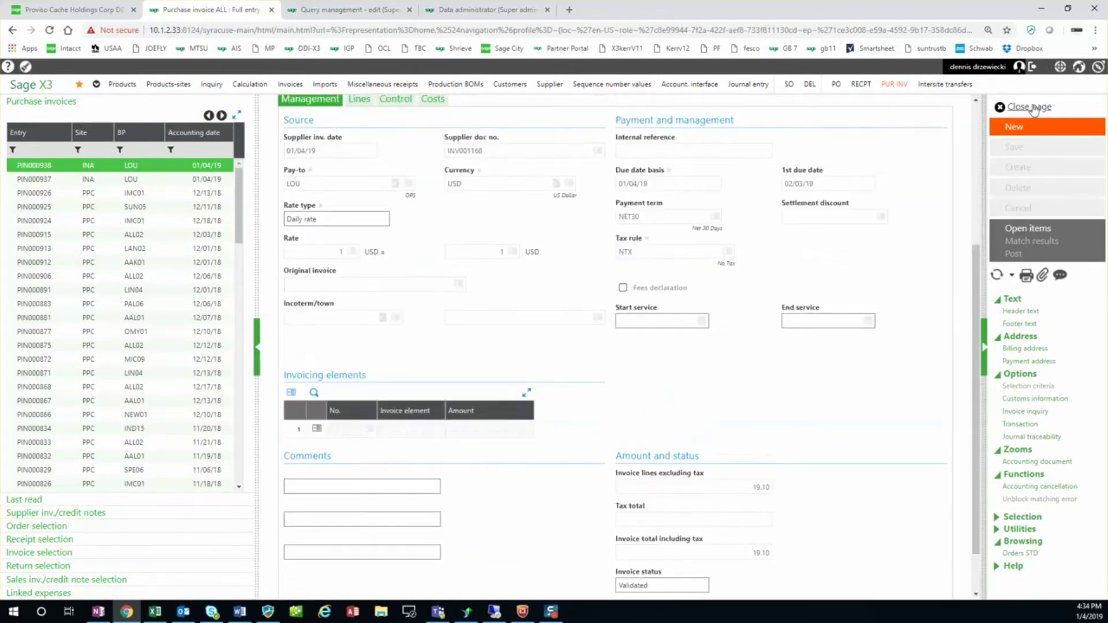
pyautogui.click(1033, 107)
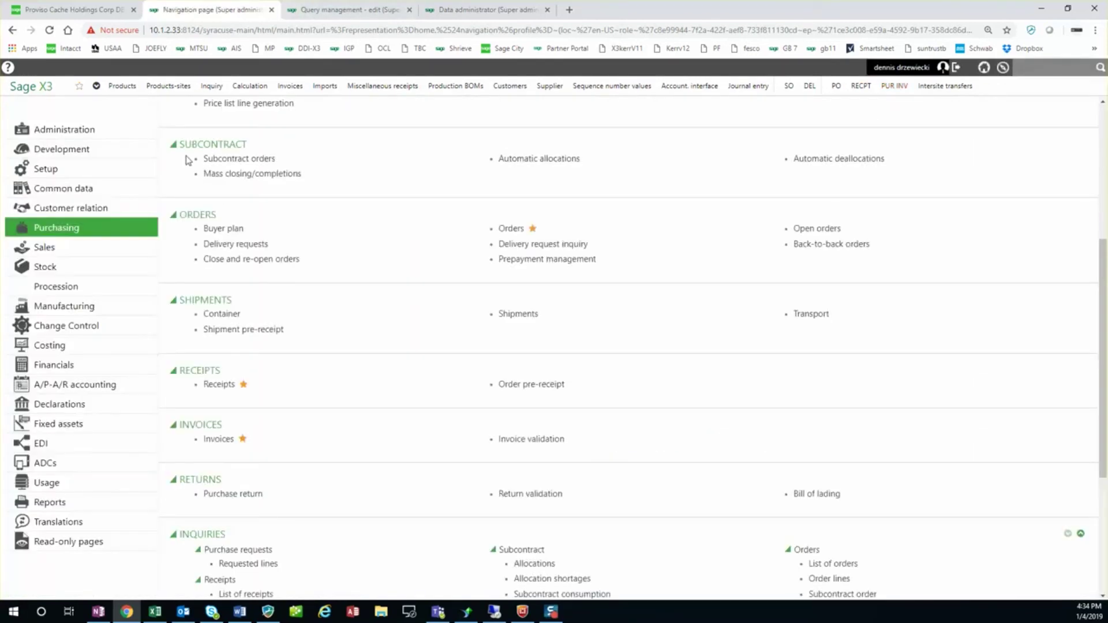
# Filter journal entries to entry date 01/04/19 and open SALES entry INV001168
pyautogui.click(104, 366)
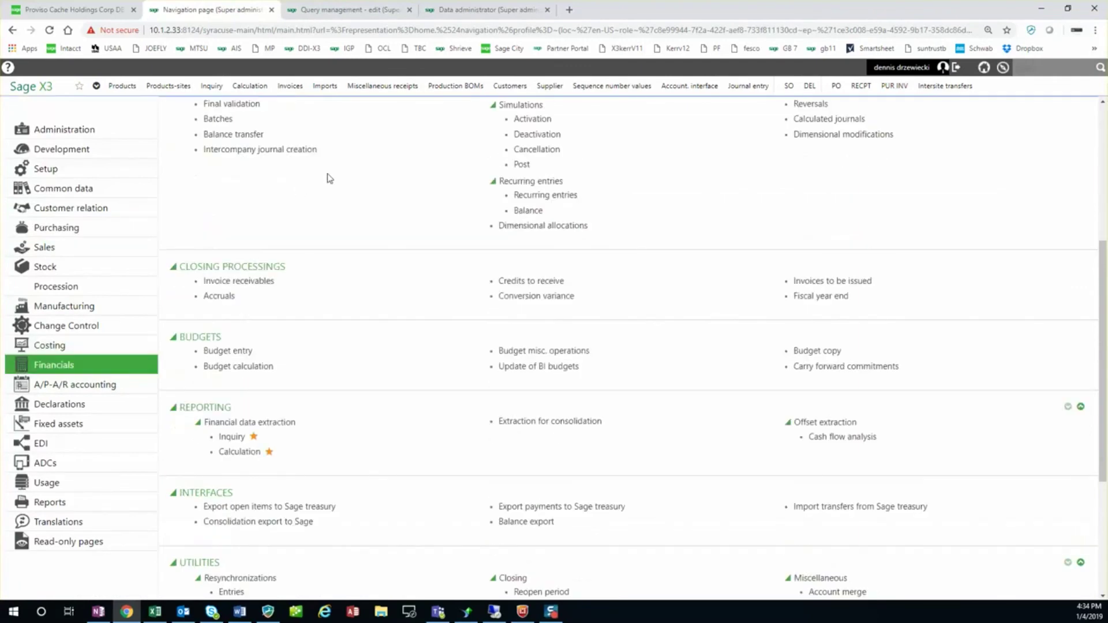
pyautogui.click(234, 179)
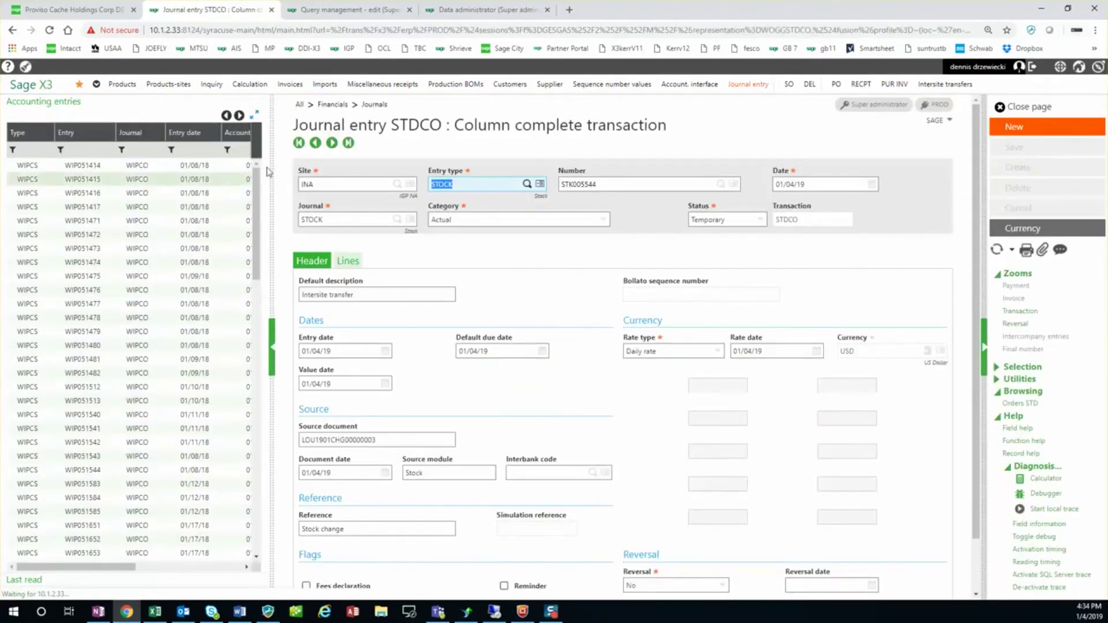
pyautogui.click(200, 149)
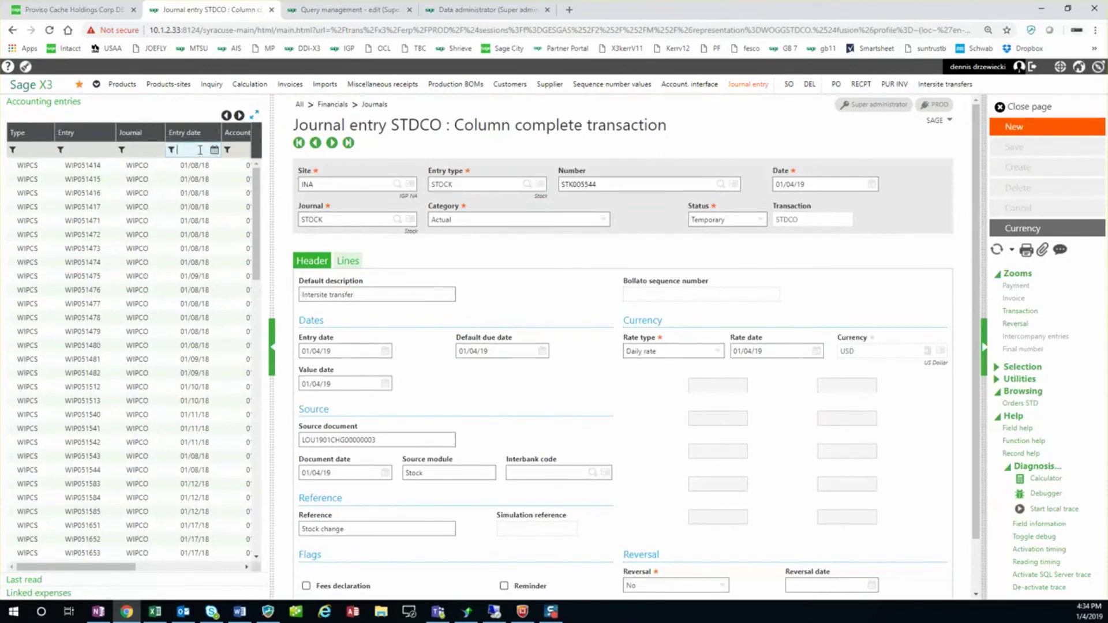
pyautogui.click(214, 150)
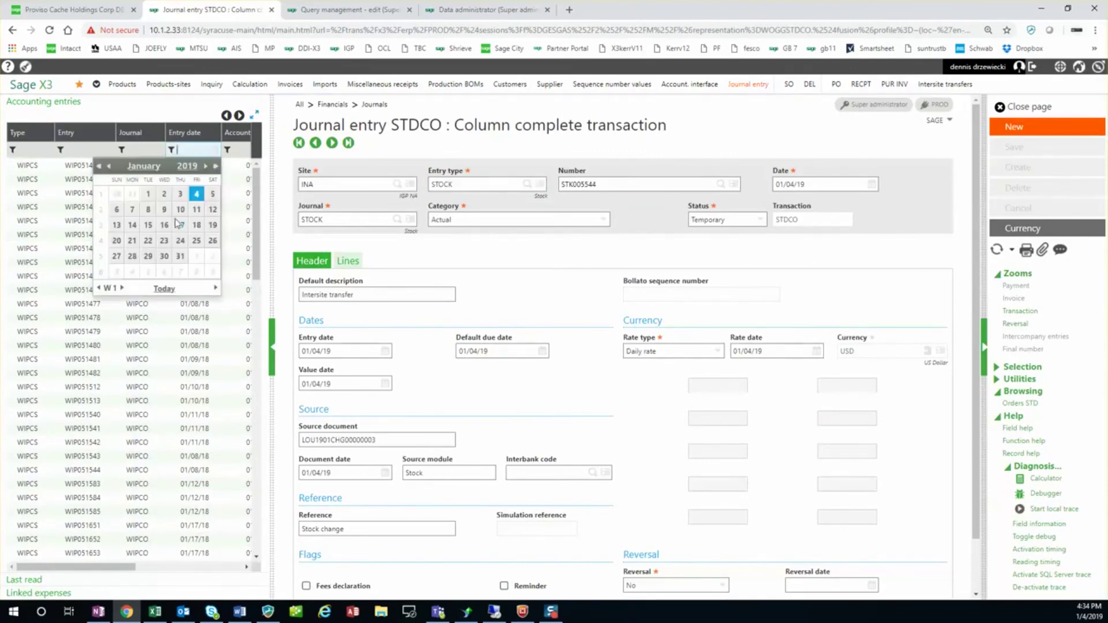
pyautogui.click(197, 194)
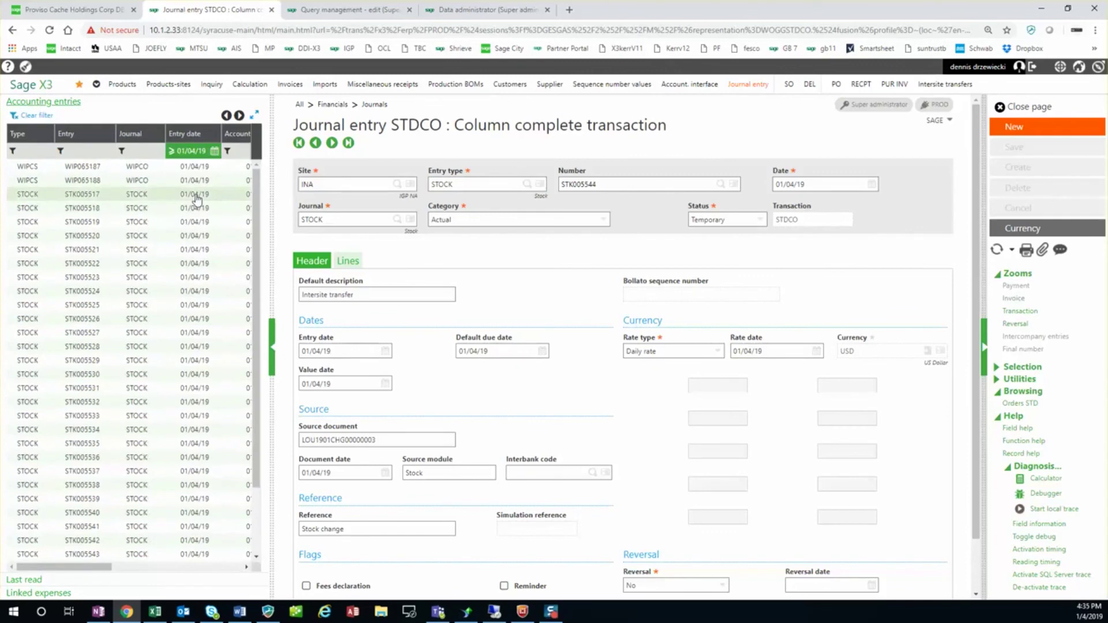
pyautogui.scroll(-2, 149, 361)
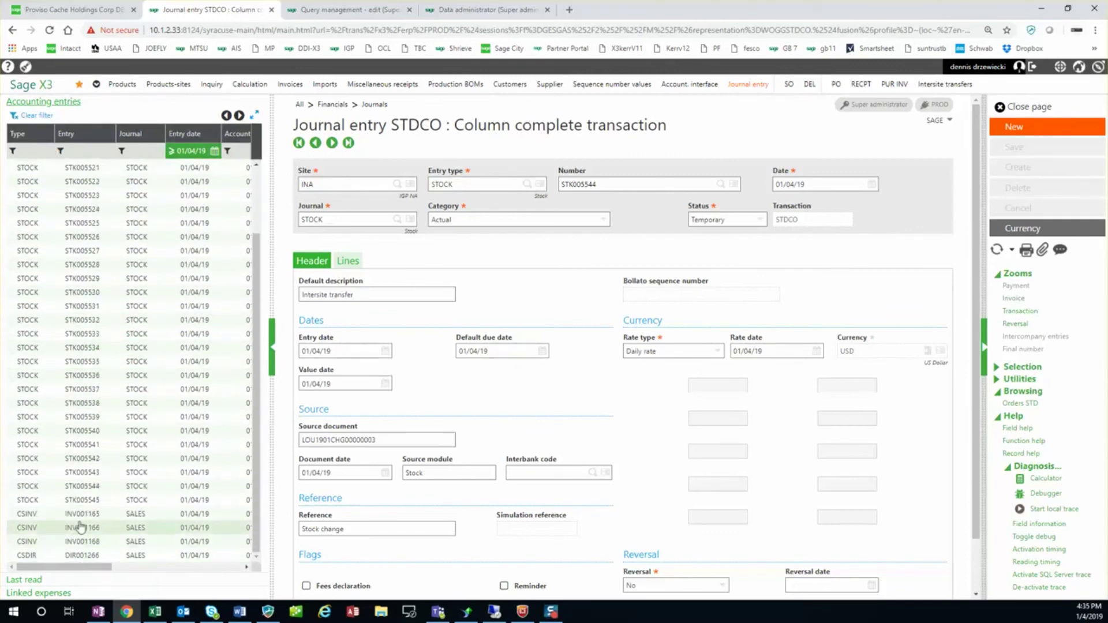
pyautogui.click(82, 542)
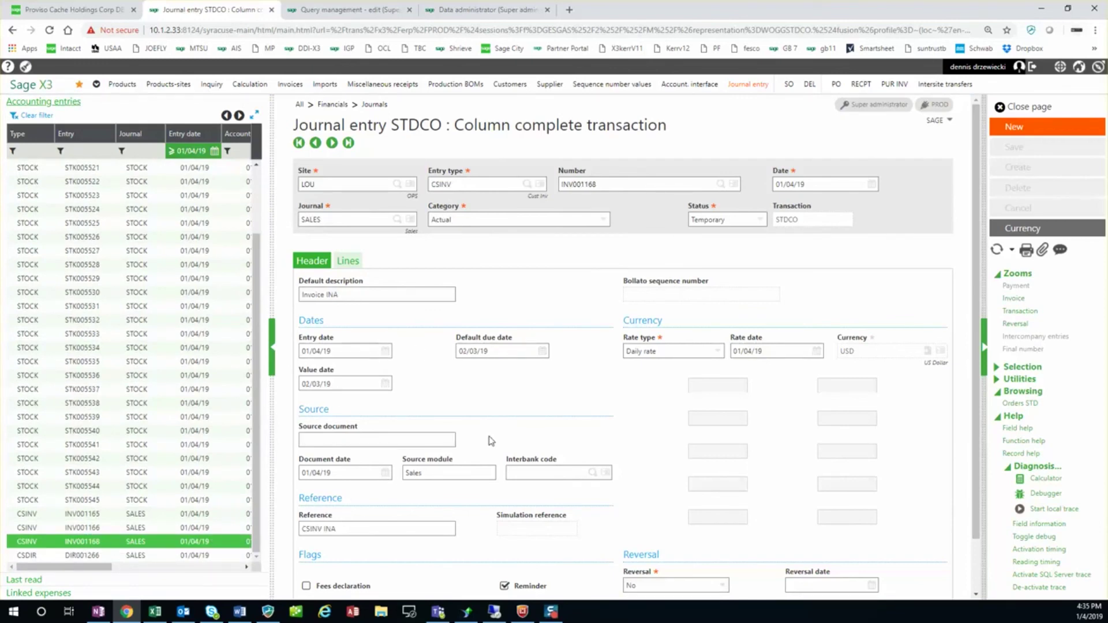
pyautogui.scroll(-1, 492, 441)
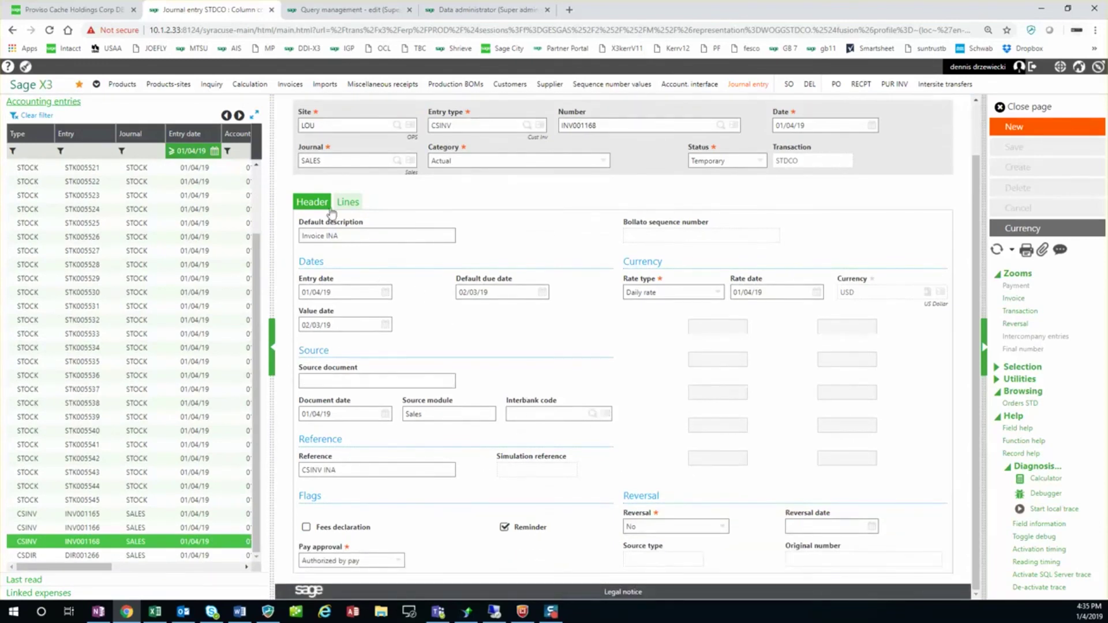
# Confirm INV001168's line 2 credits 19.10 to 4000 Sales, then load entry PIN000938
pyautogui.click(351, 206)
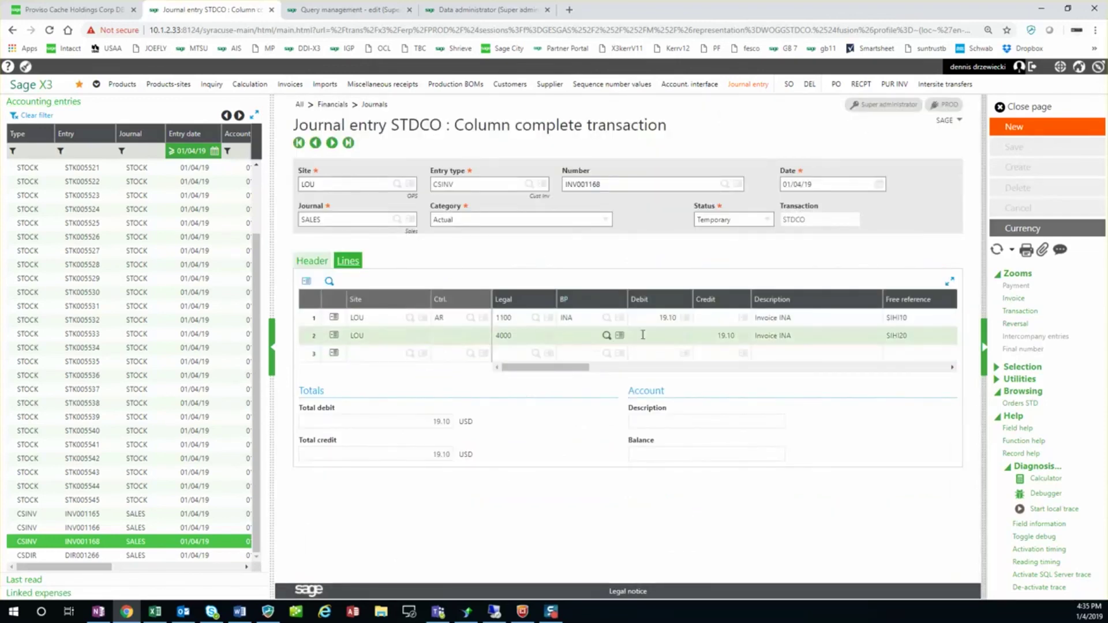
pyautogui.click(571, 317)
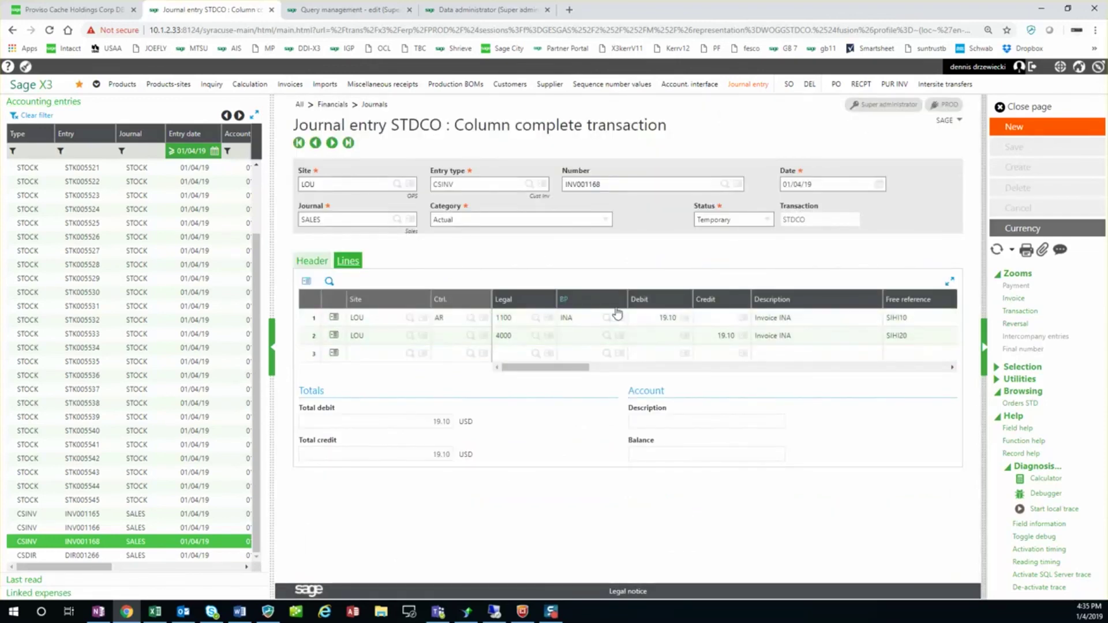
pyautogui.click(581, 336)
pyautogui.click(239, 116)
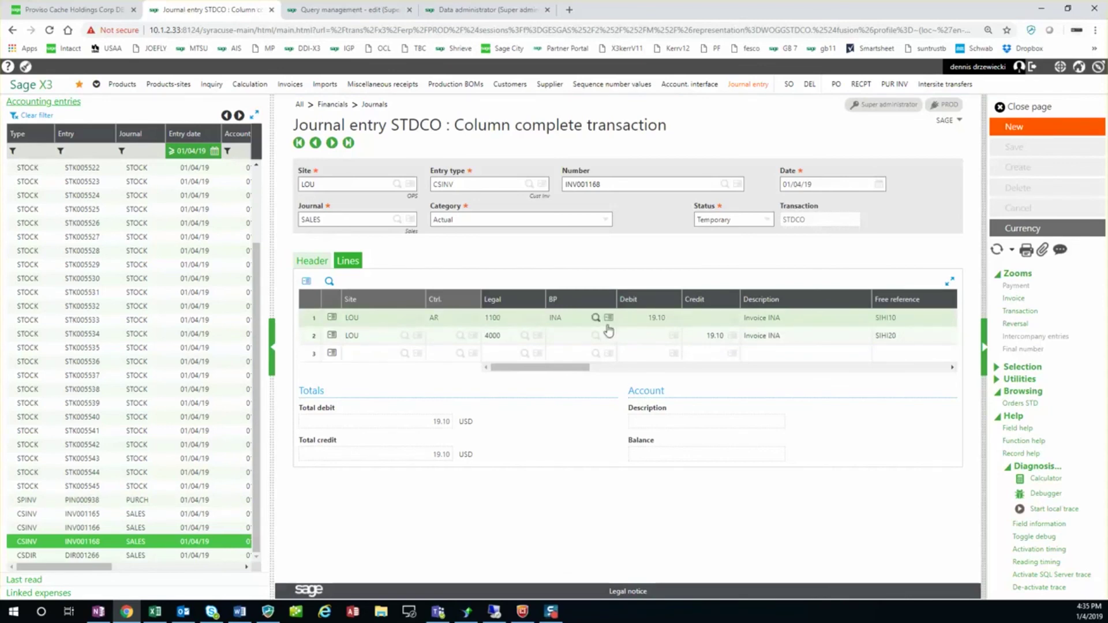
pyautogui.click(525, 336)
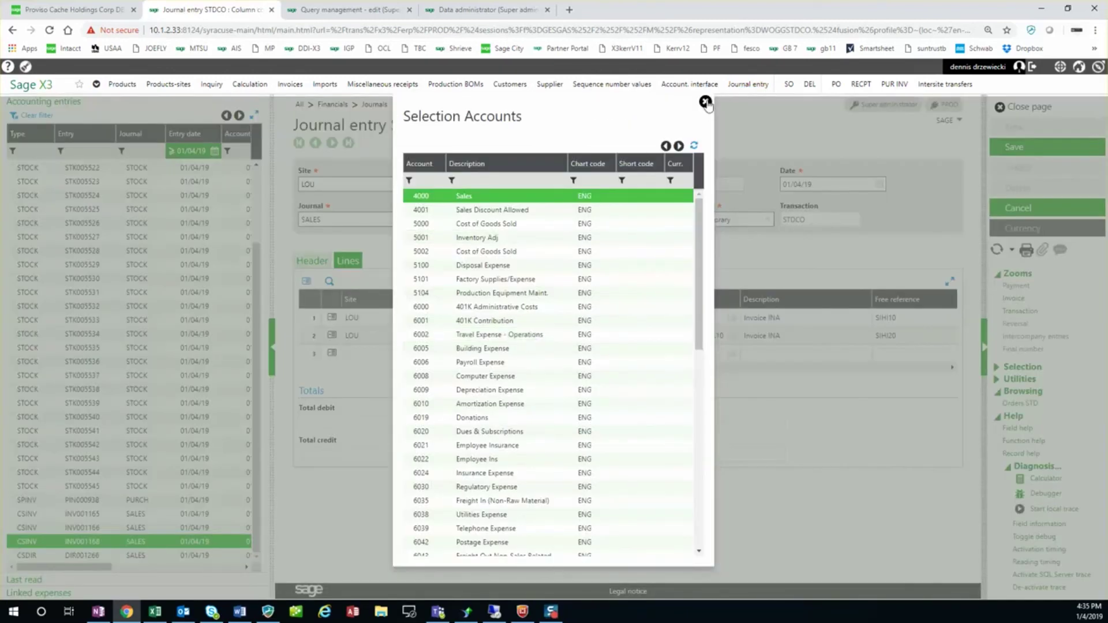
pyautogui.click(705, 103)
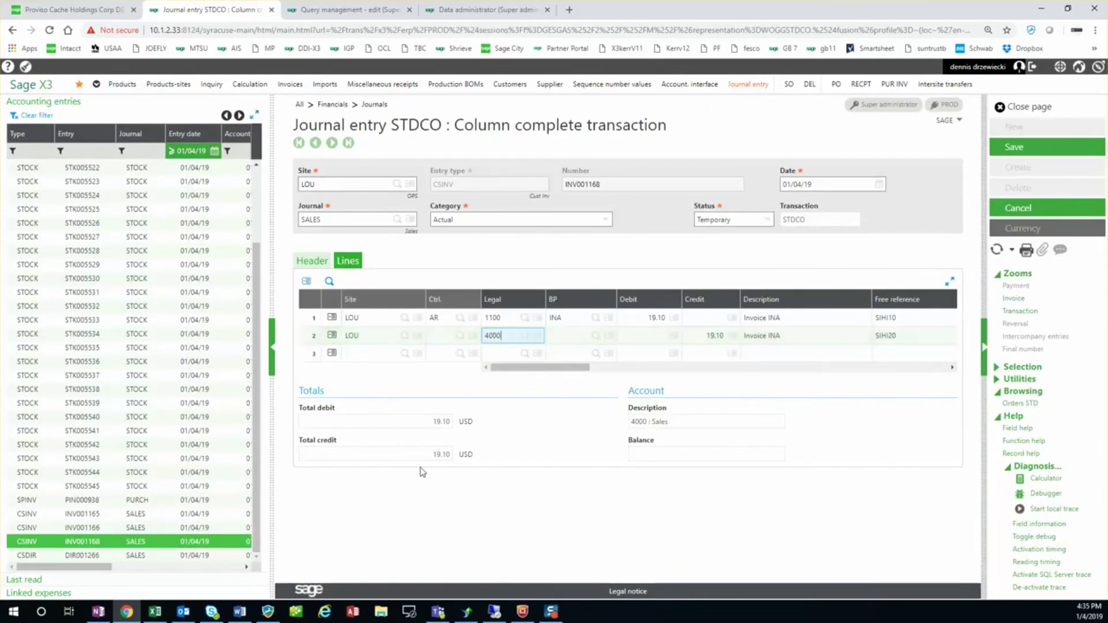
pyautogui.click(91, 501)
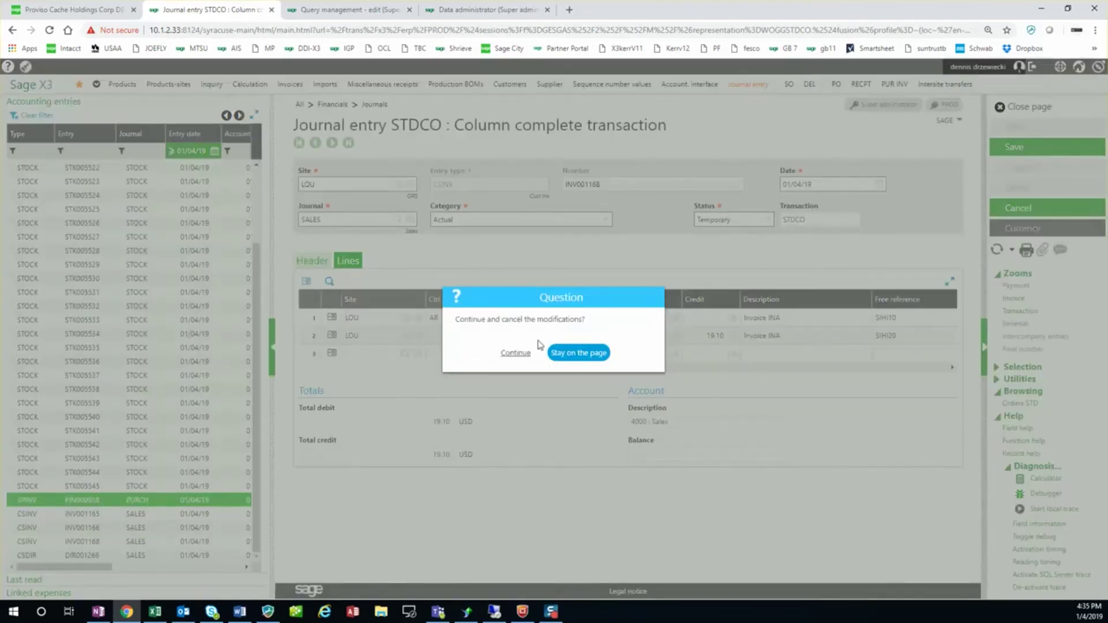
pyautogui.click(516, 353)
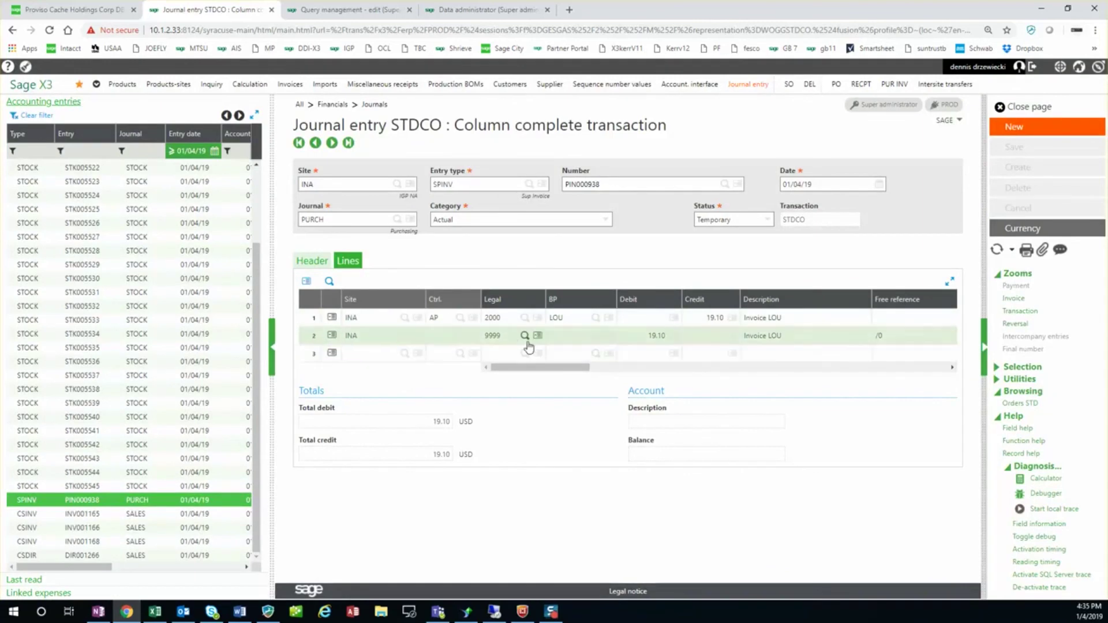
# Look up line 2's account 9999 in PIN000938, identified as Suspense Account
pyautogui.click(525, 336)
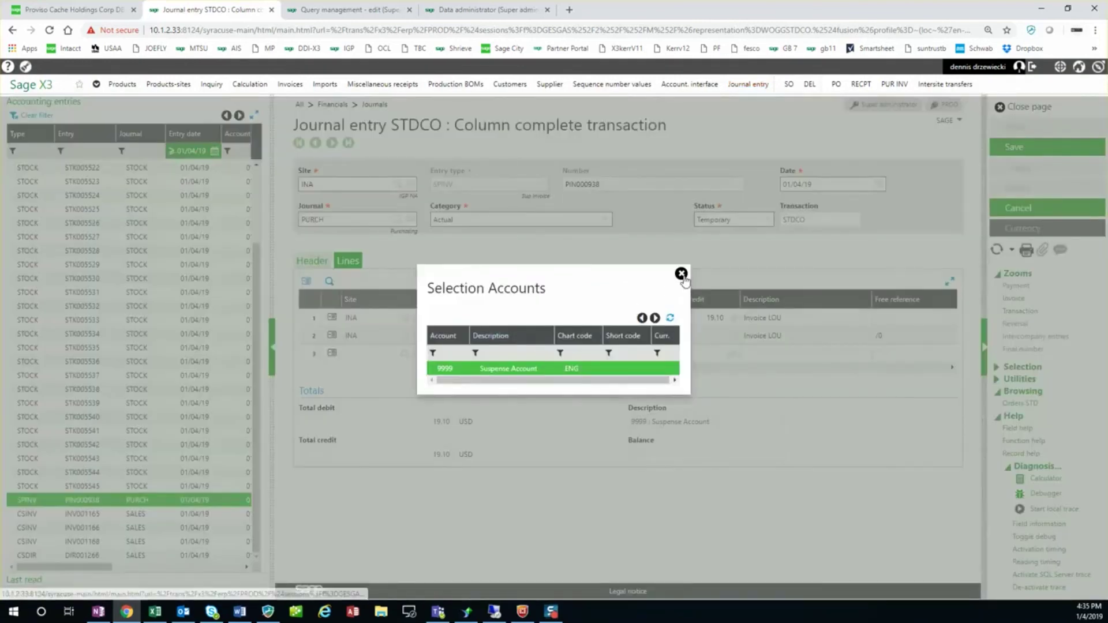
pyautogui.click(681, 274)
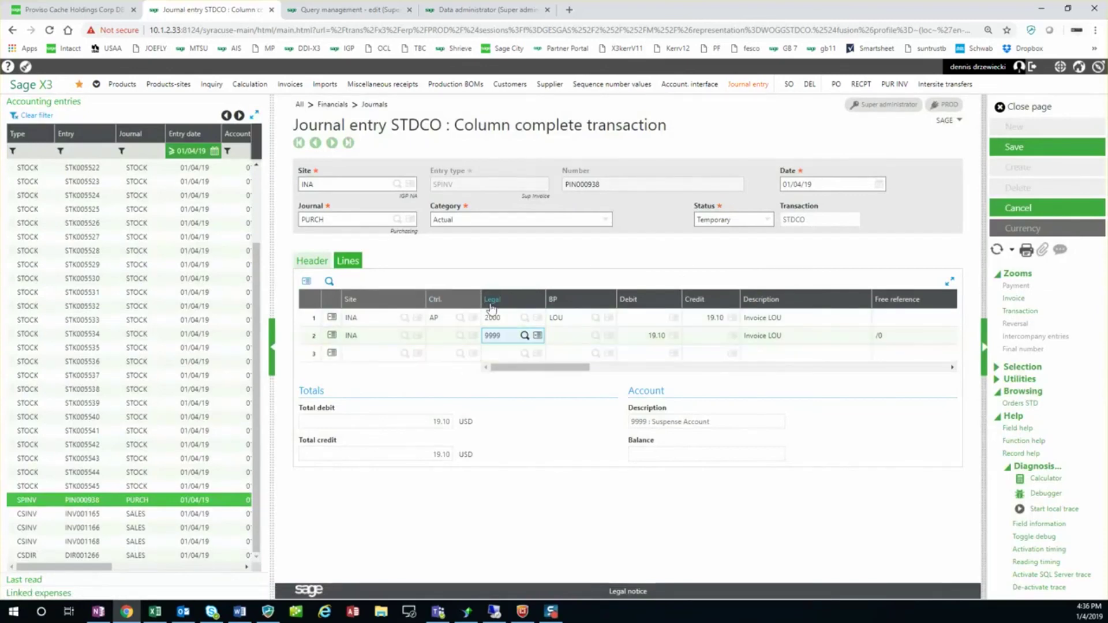